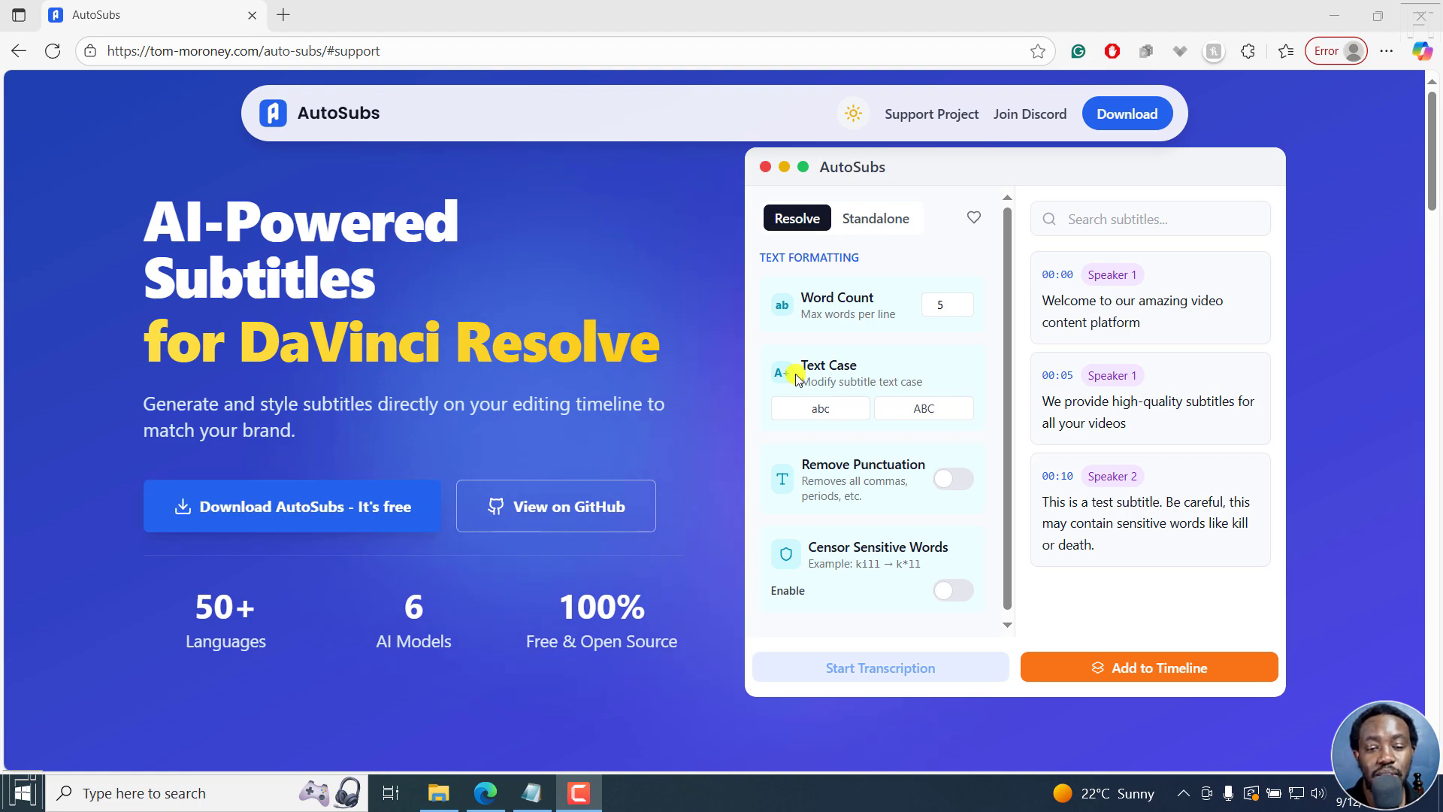
Scroll through How It Works, Key Features and Support the Project, then back to the hero section.
drag(1433, 137, 1437, 264)
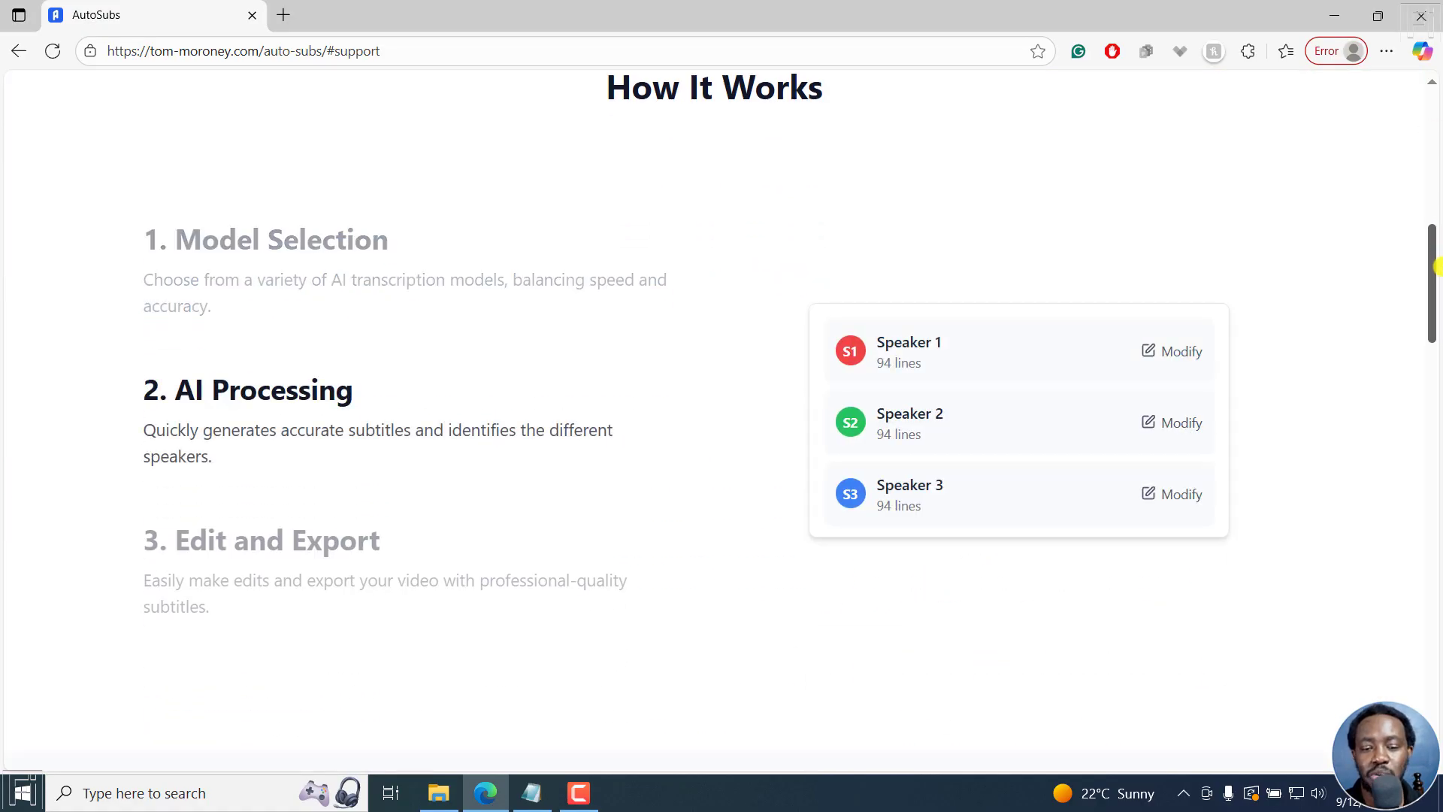
drag(1437, 264, 1433, 451)
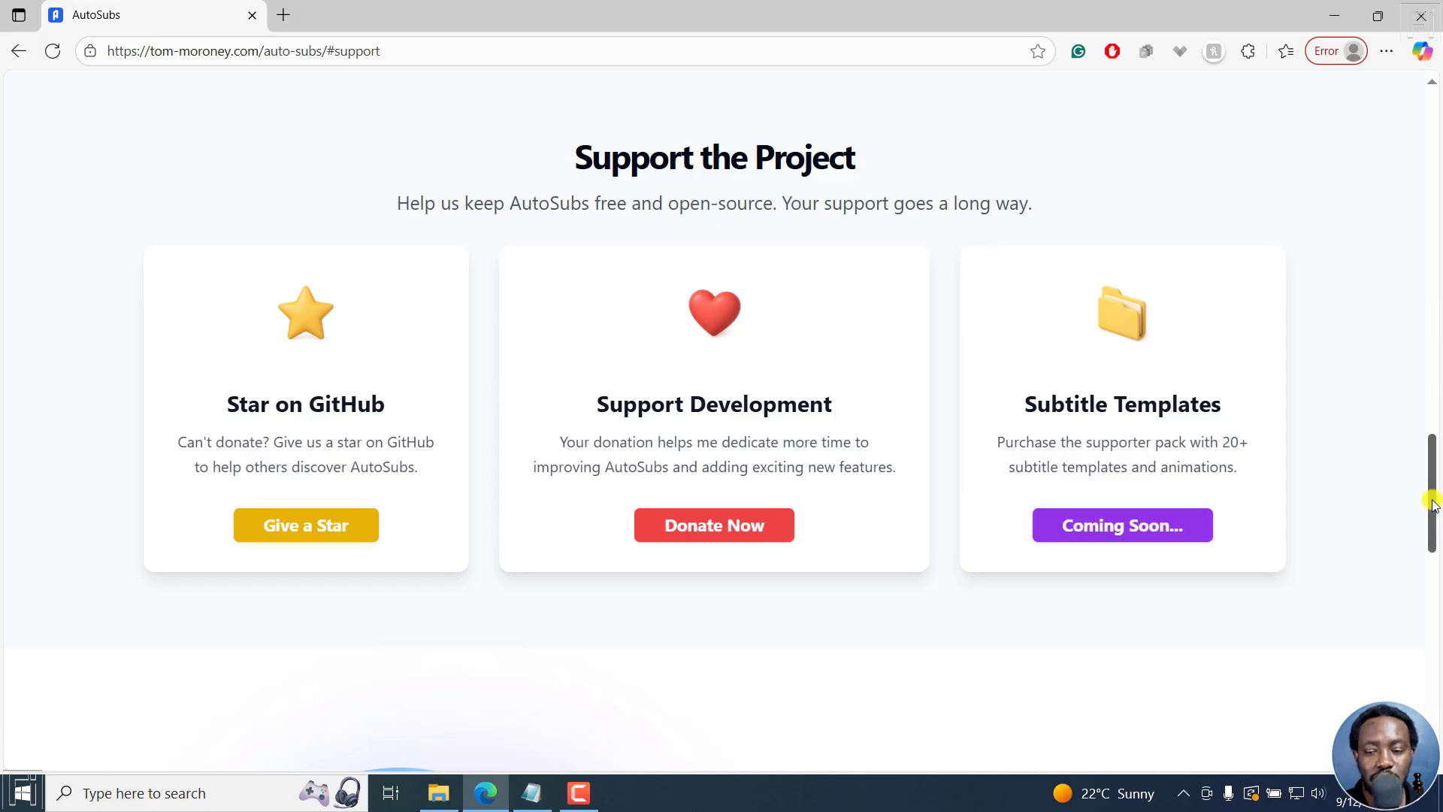
scroll(1433, 501, up, 20)
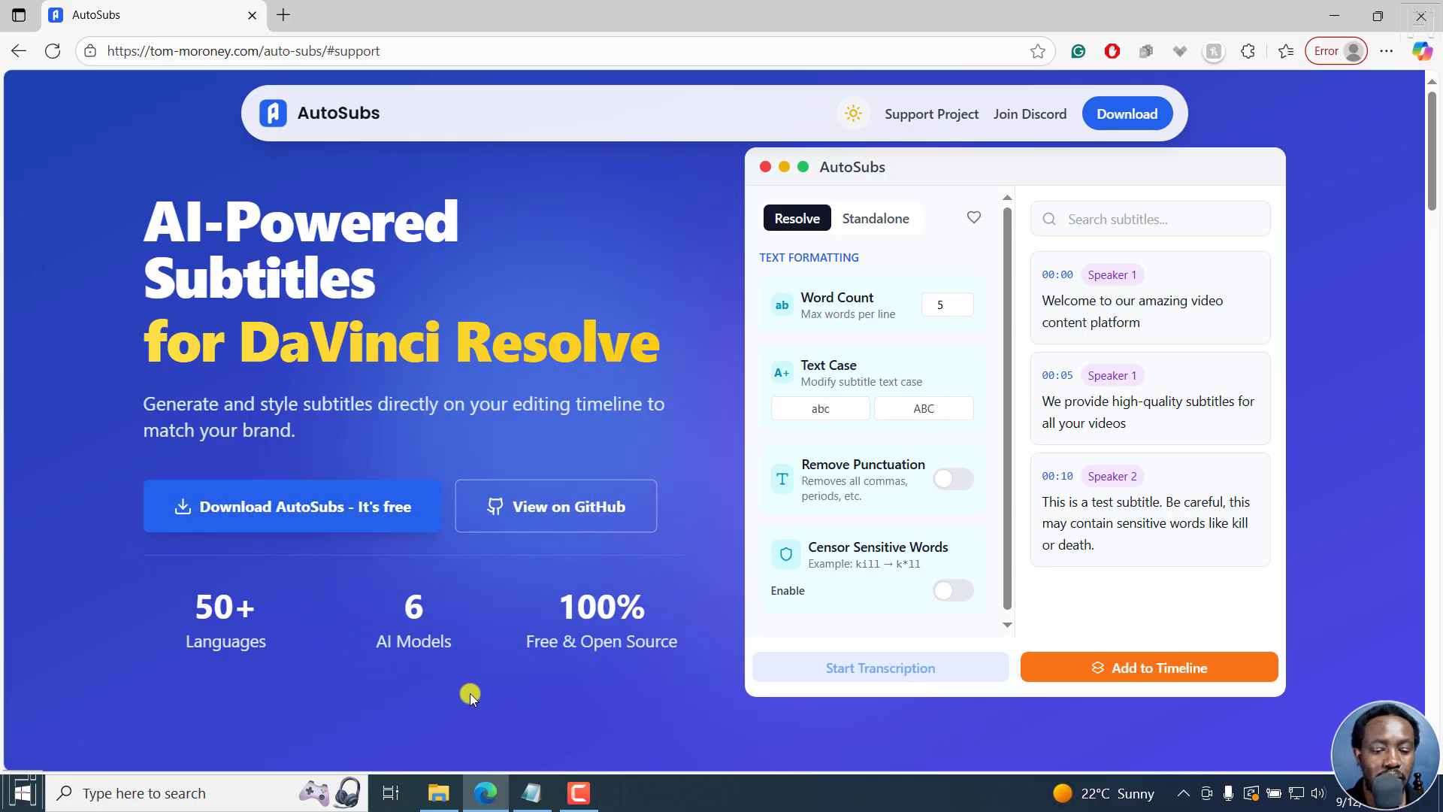
Launch AutoSubs maximized from the Start menu, switch to Resolve mode, then back to Standalone.
click(193, 790)
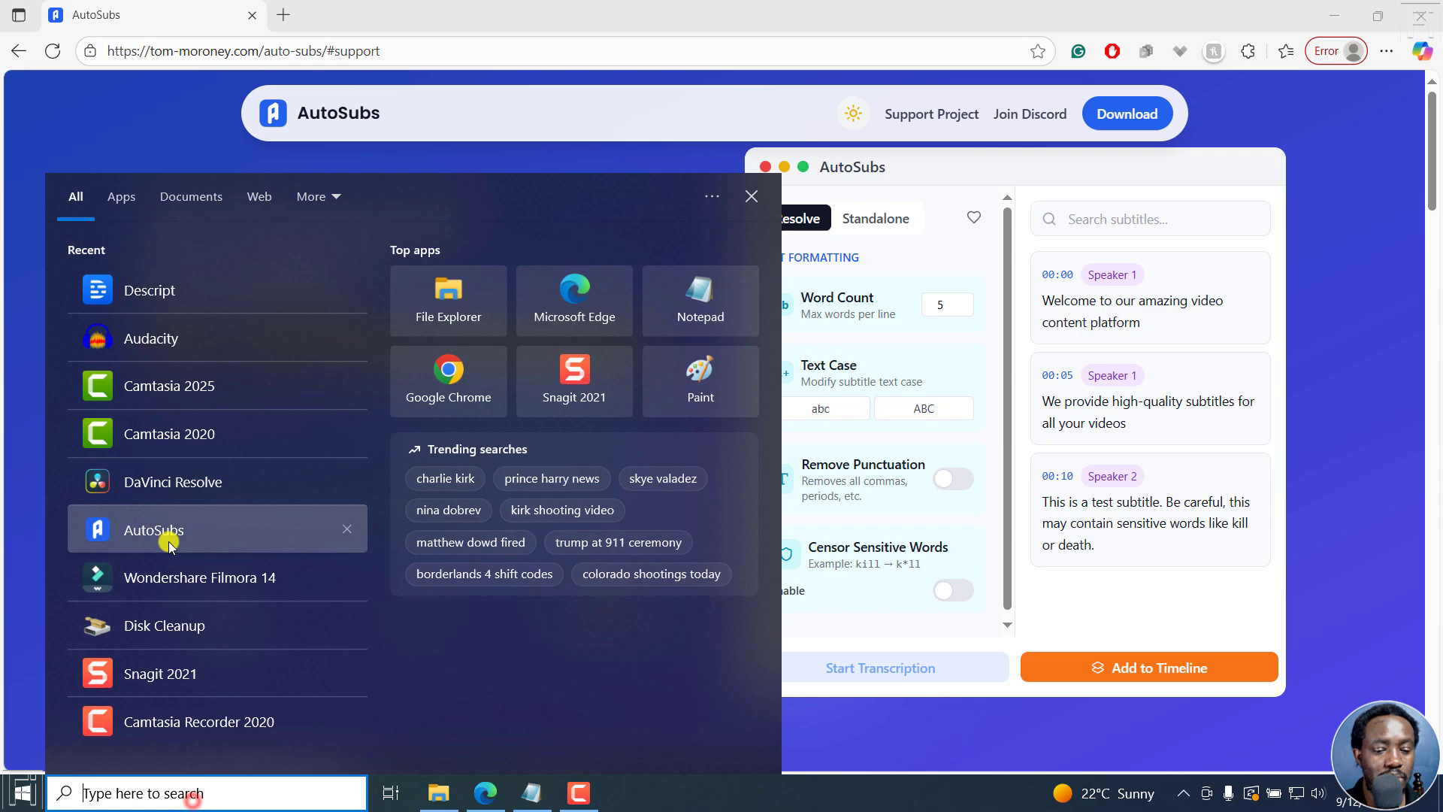
click(167, 535)
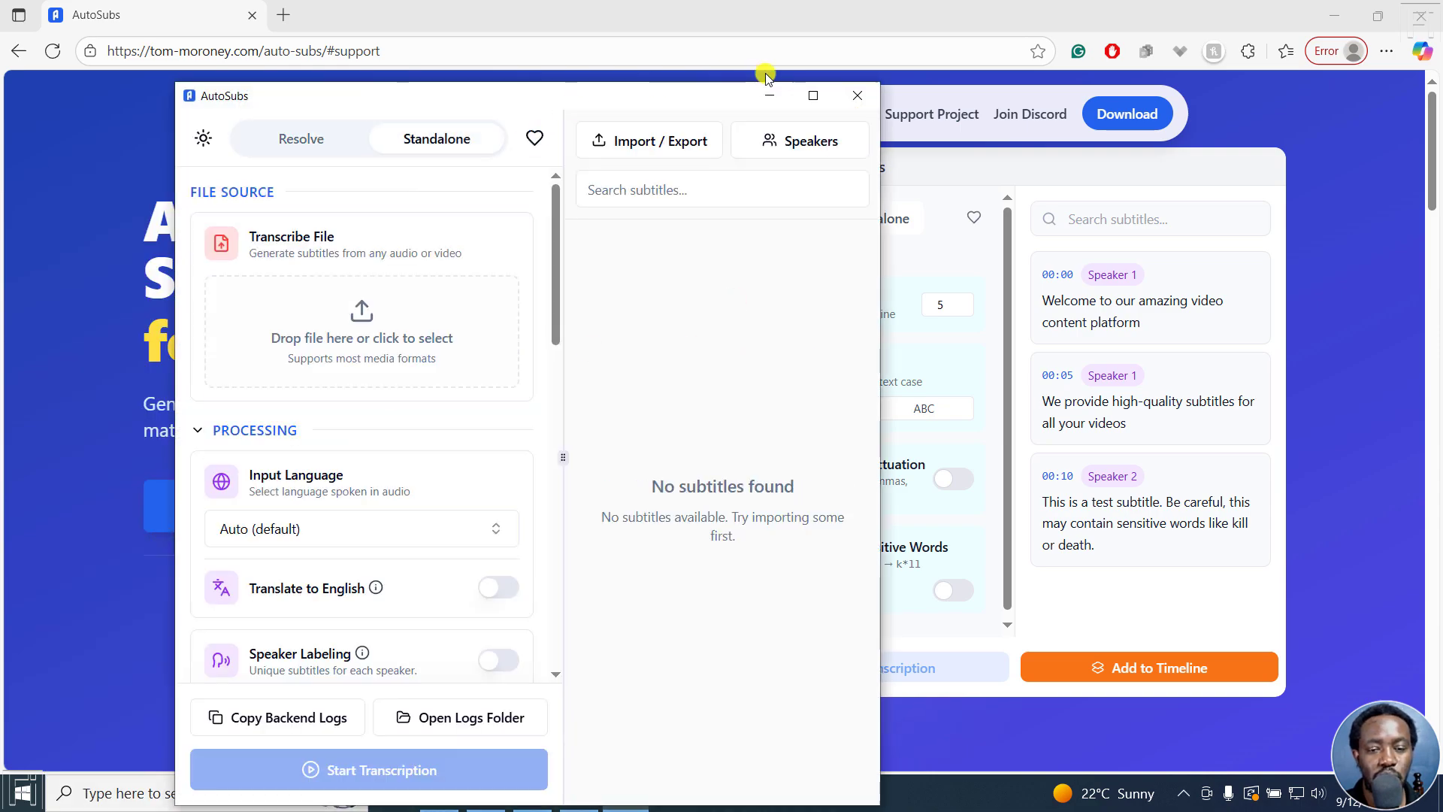
click(813, 96)
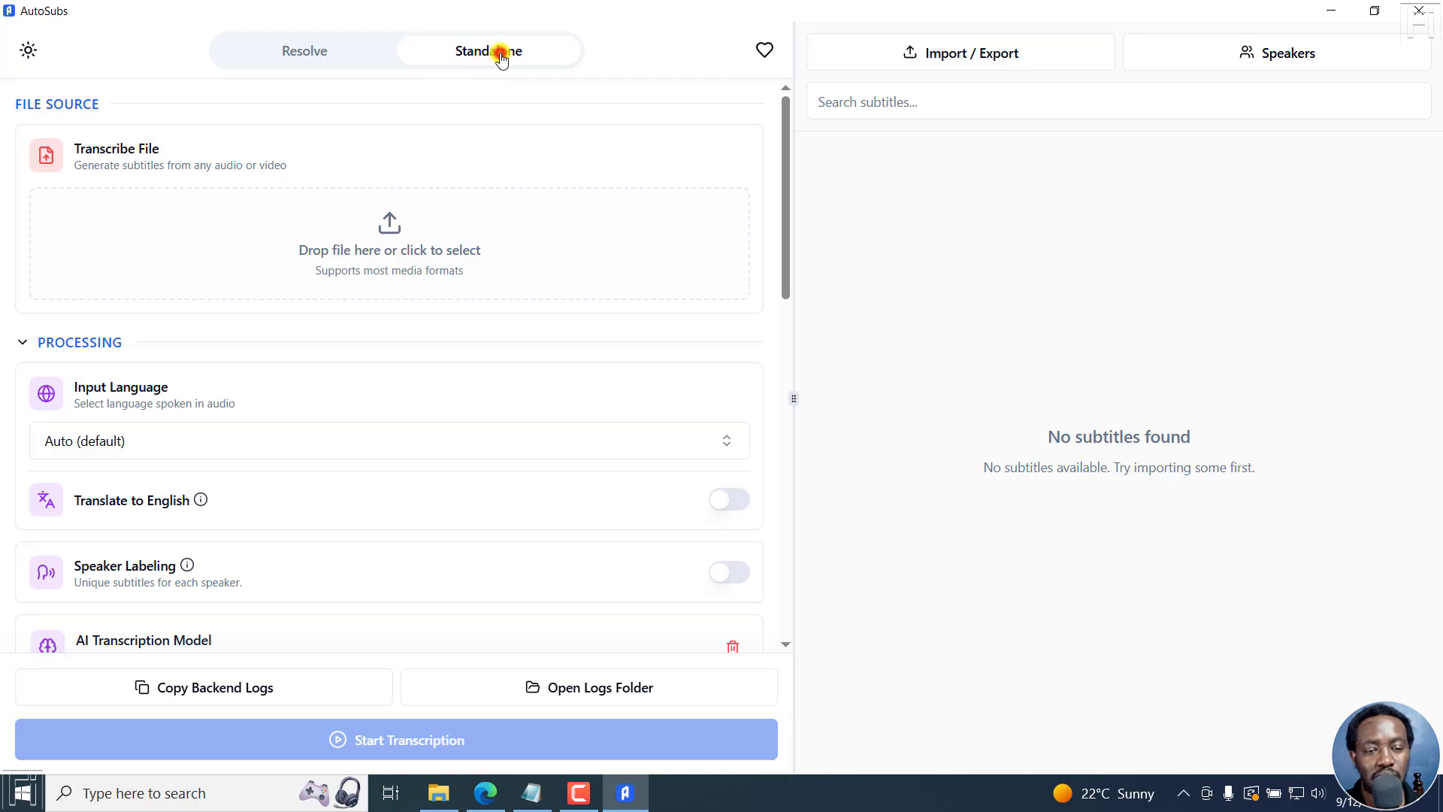
click(321, 54)
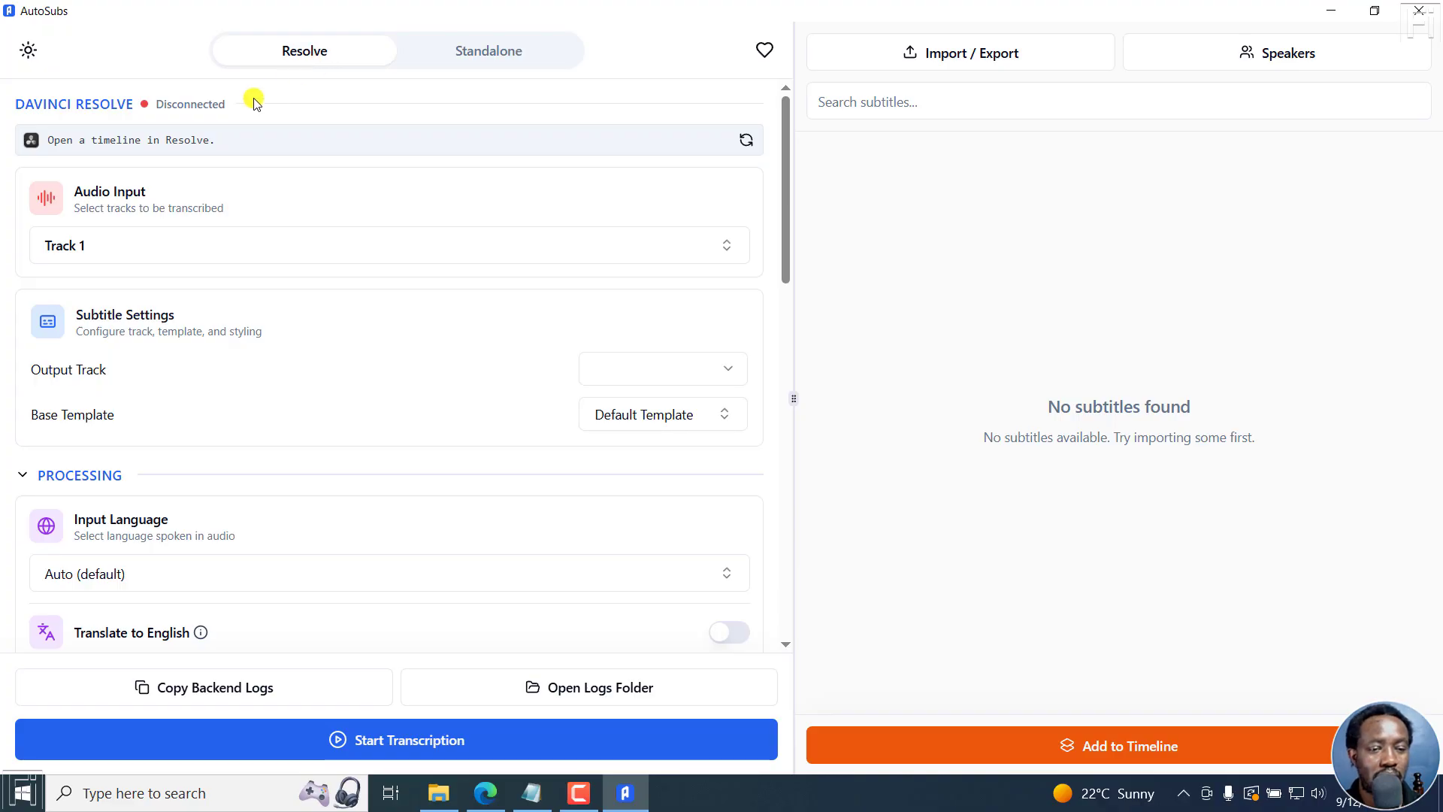
click(498, 52)
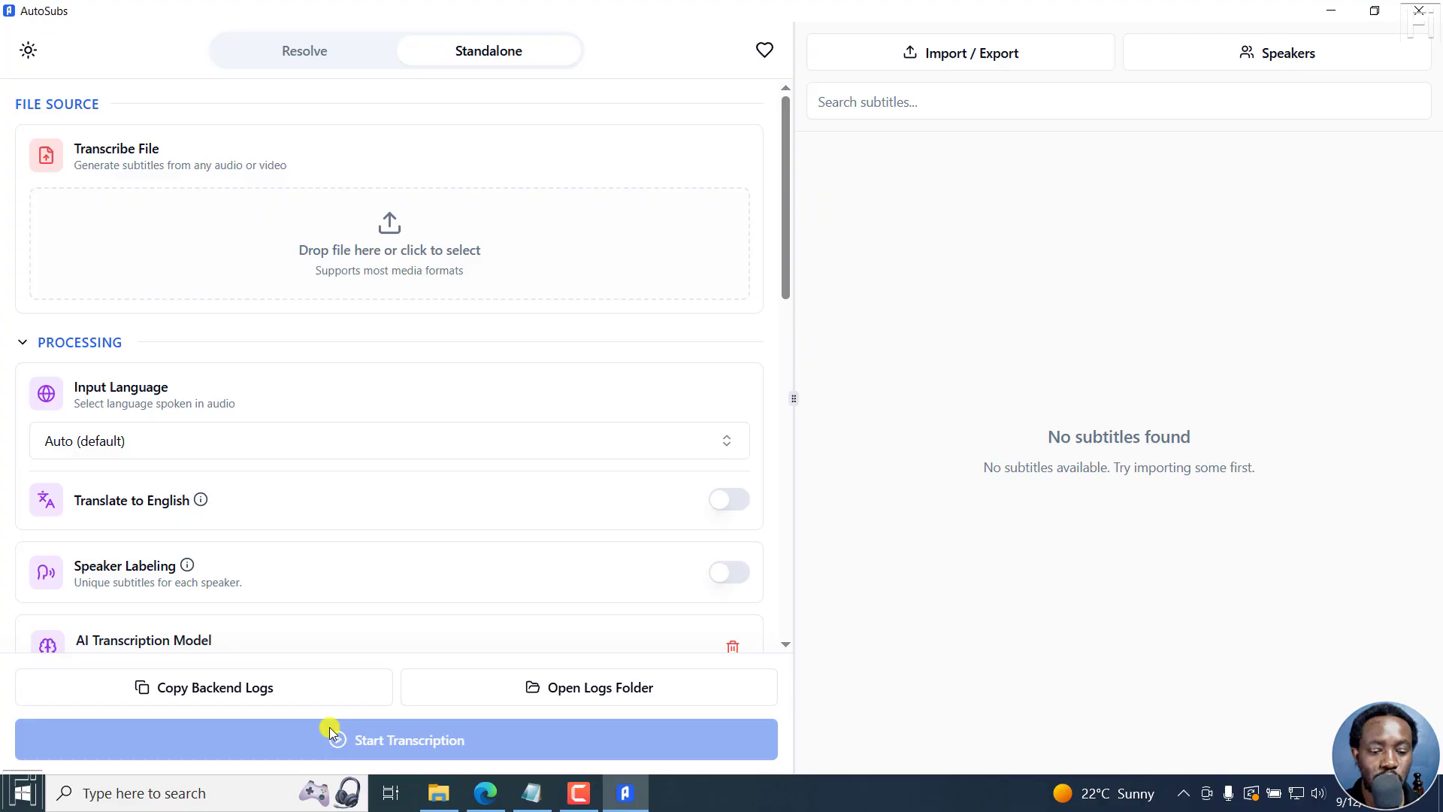
Drag Clip 3.mp4 from the Sample folder into the AutoSubs drop area.
click(438, 793)
click(521, 248)
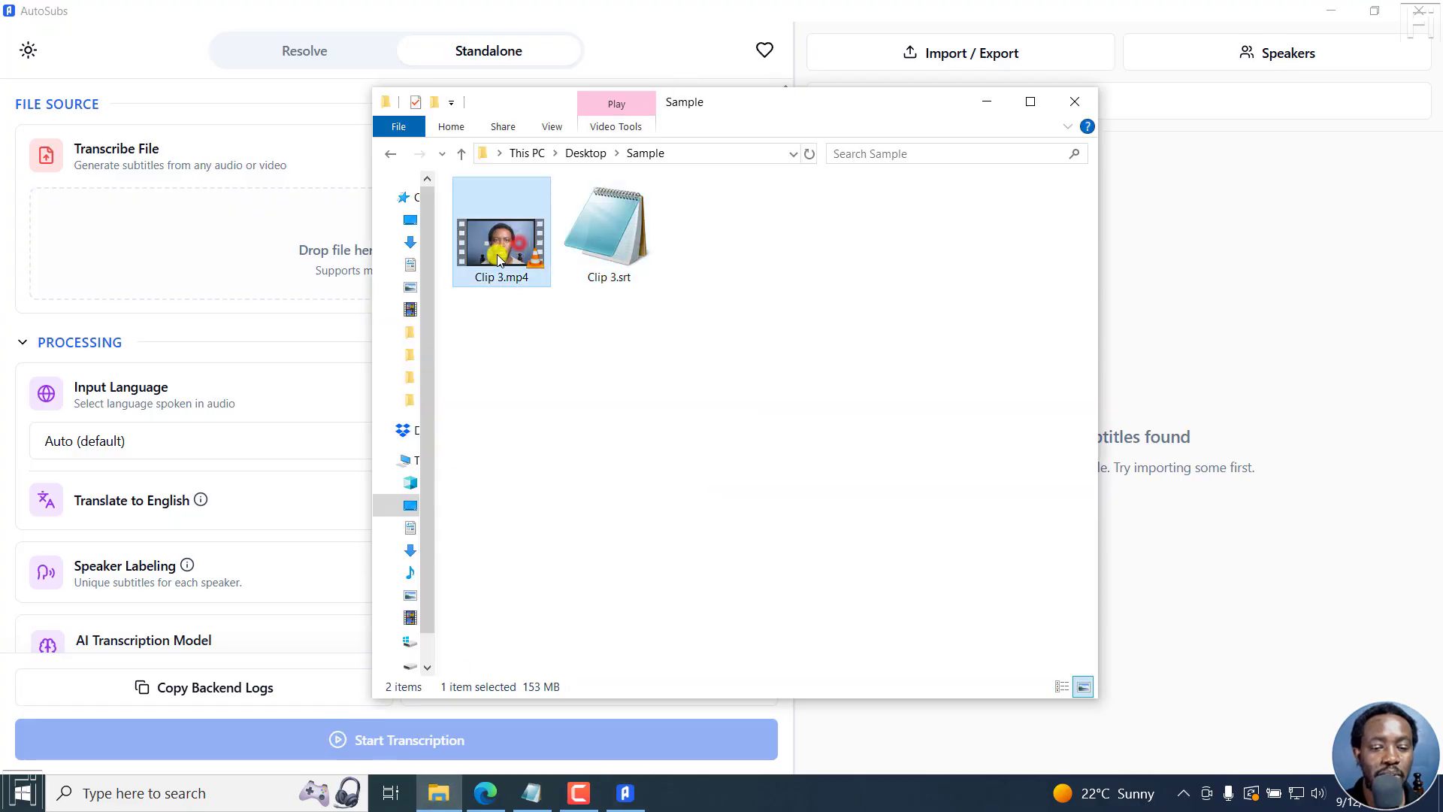
drag(498, 259, 286, 260)
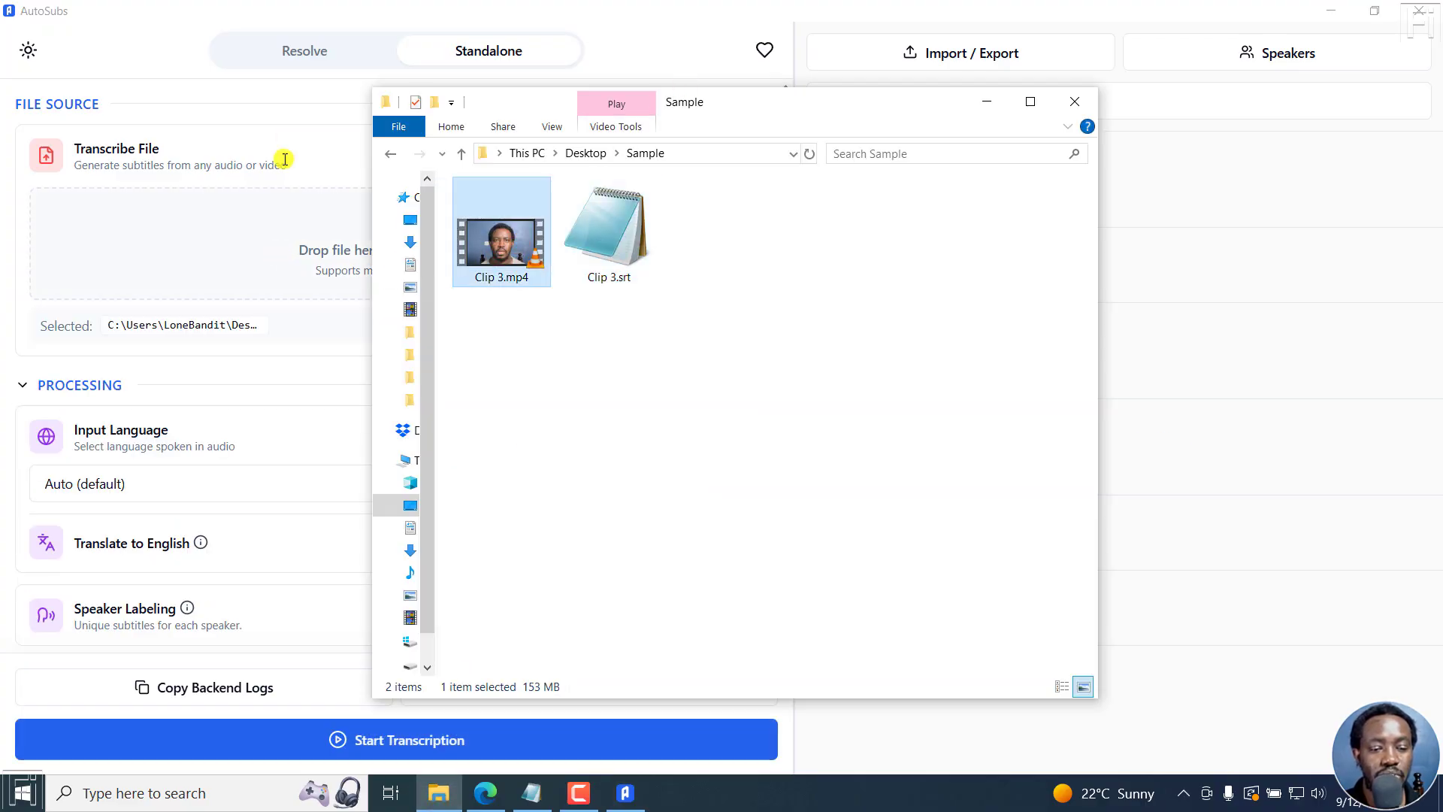
click(164, 65)
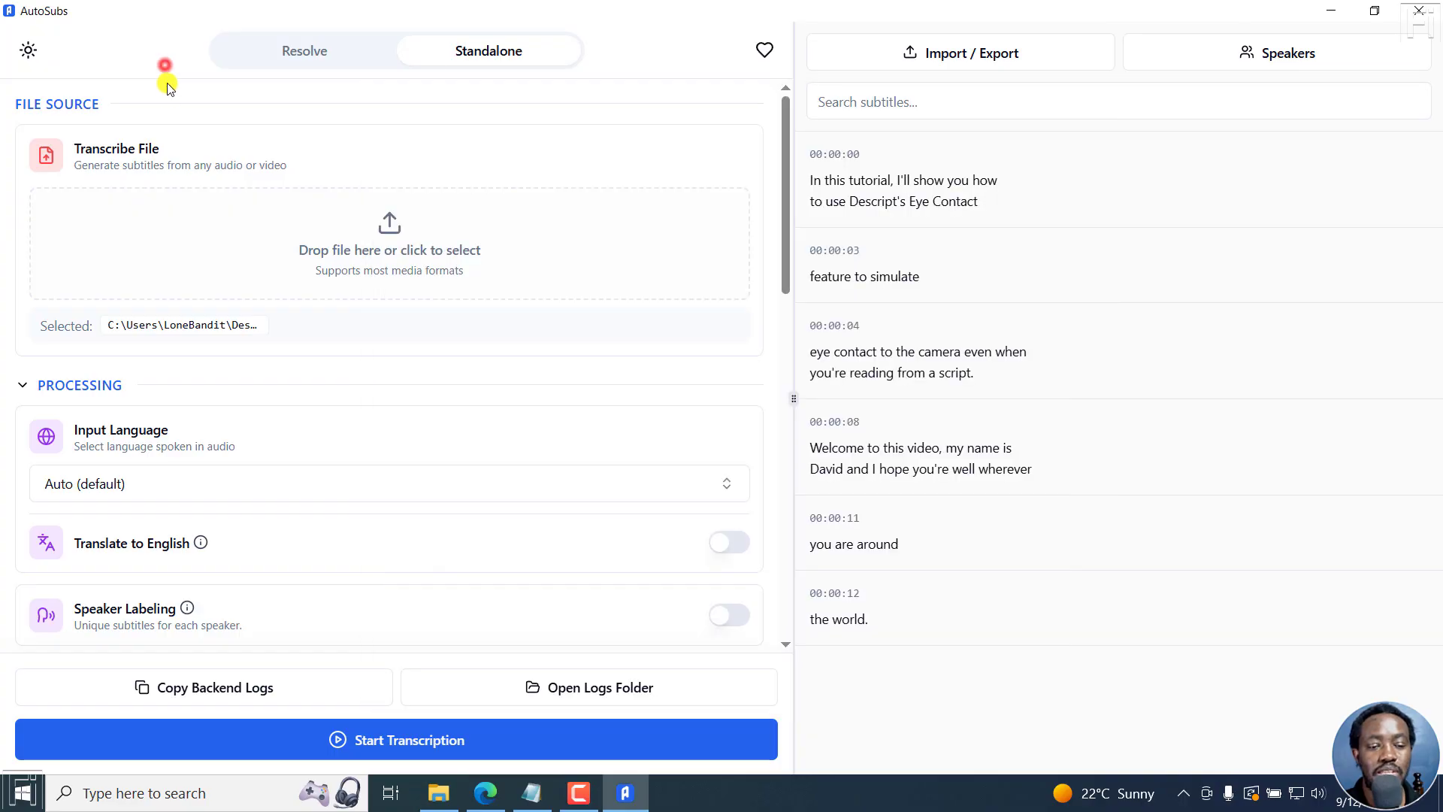
Highlight and deselect the selected Clip 3.mp4 file path several times.
triple_click(152, 321)
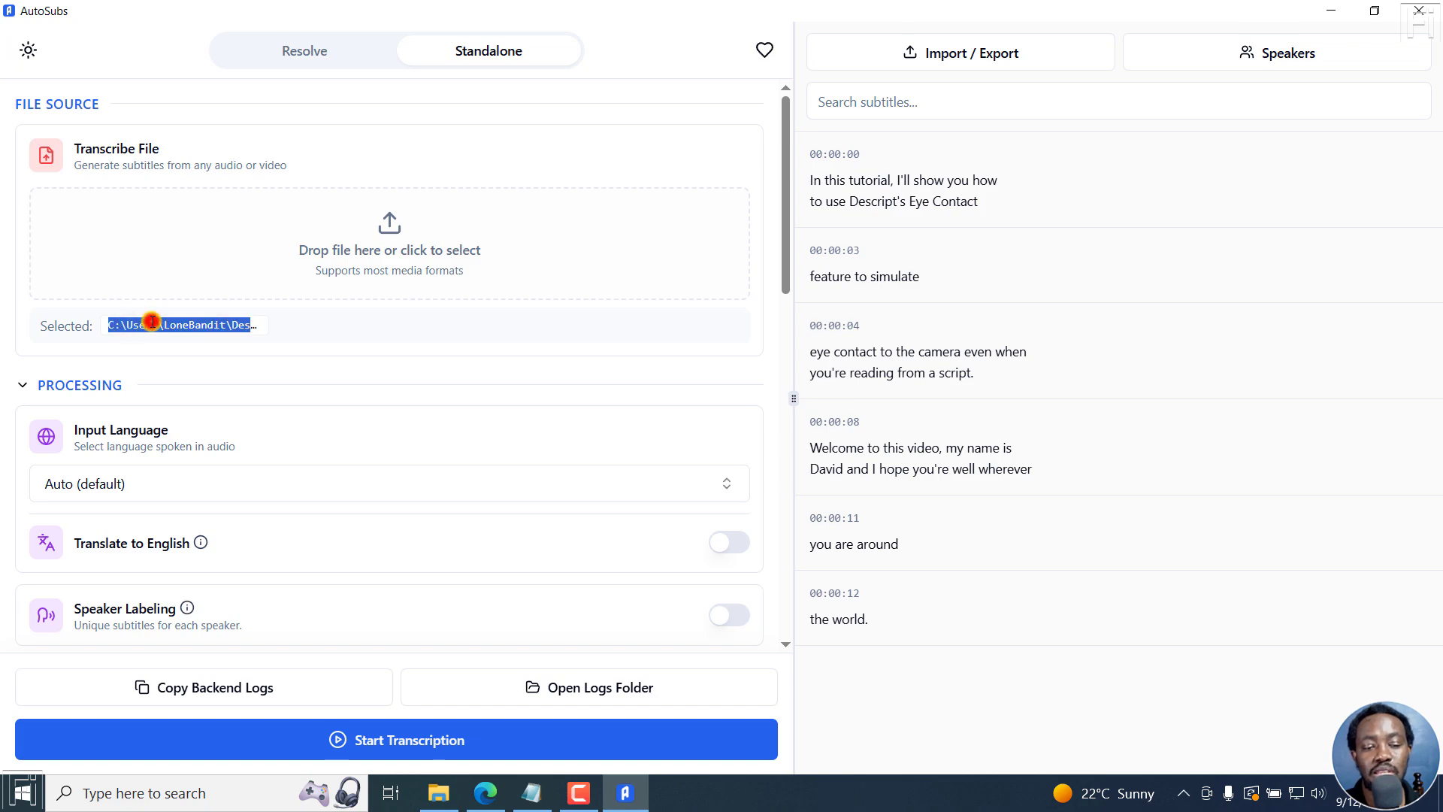
click(151, 321)
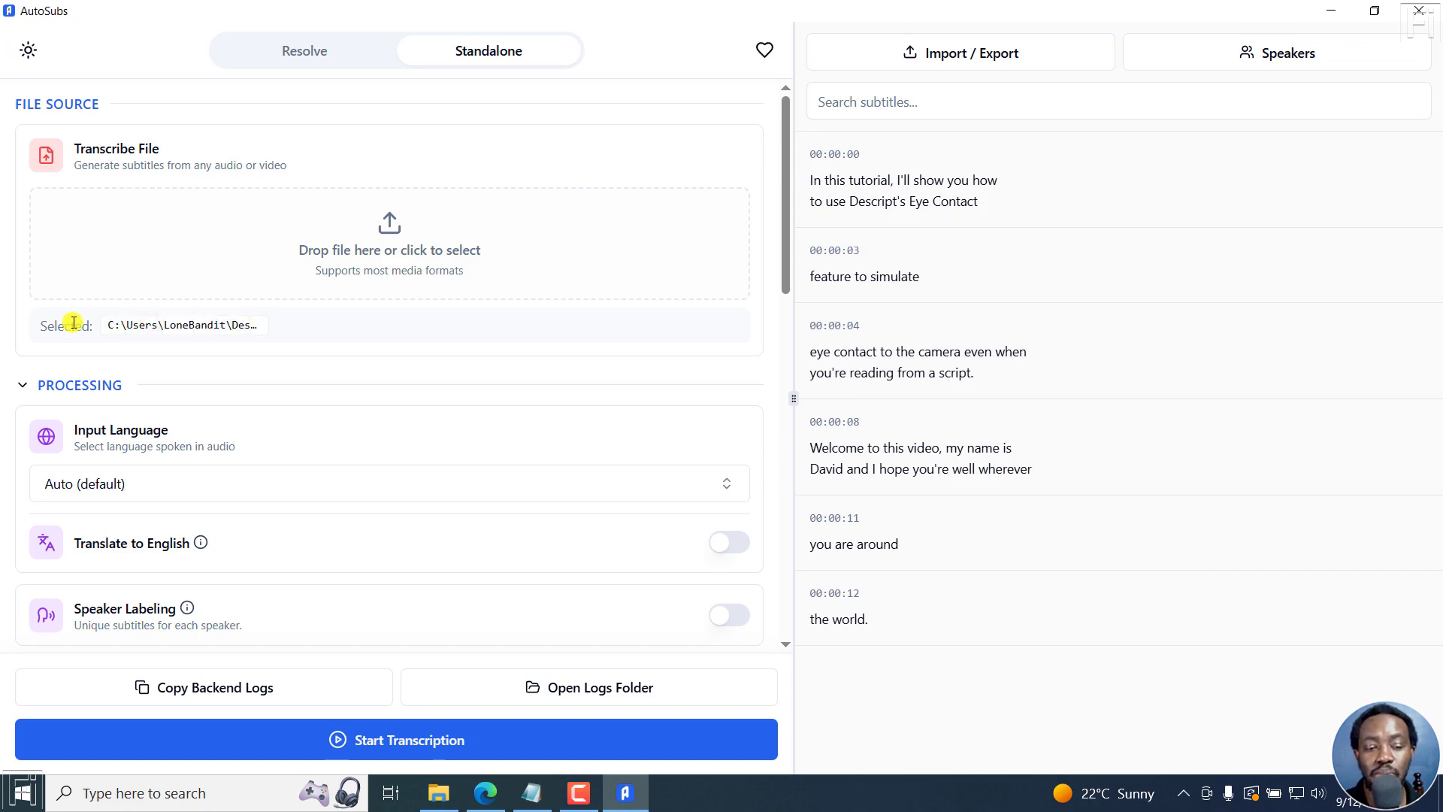
triple_click(173, 326)
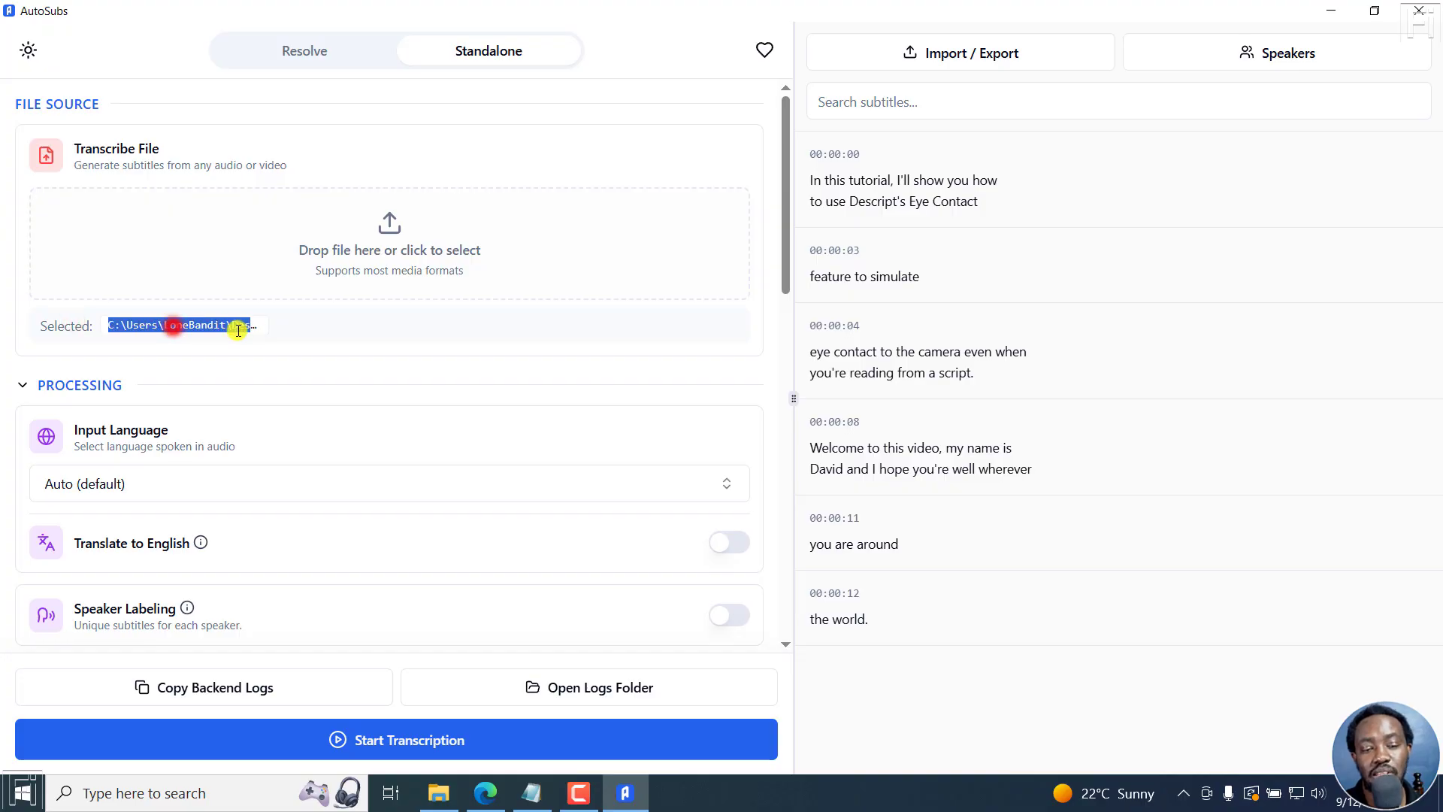
click(273, 331)
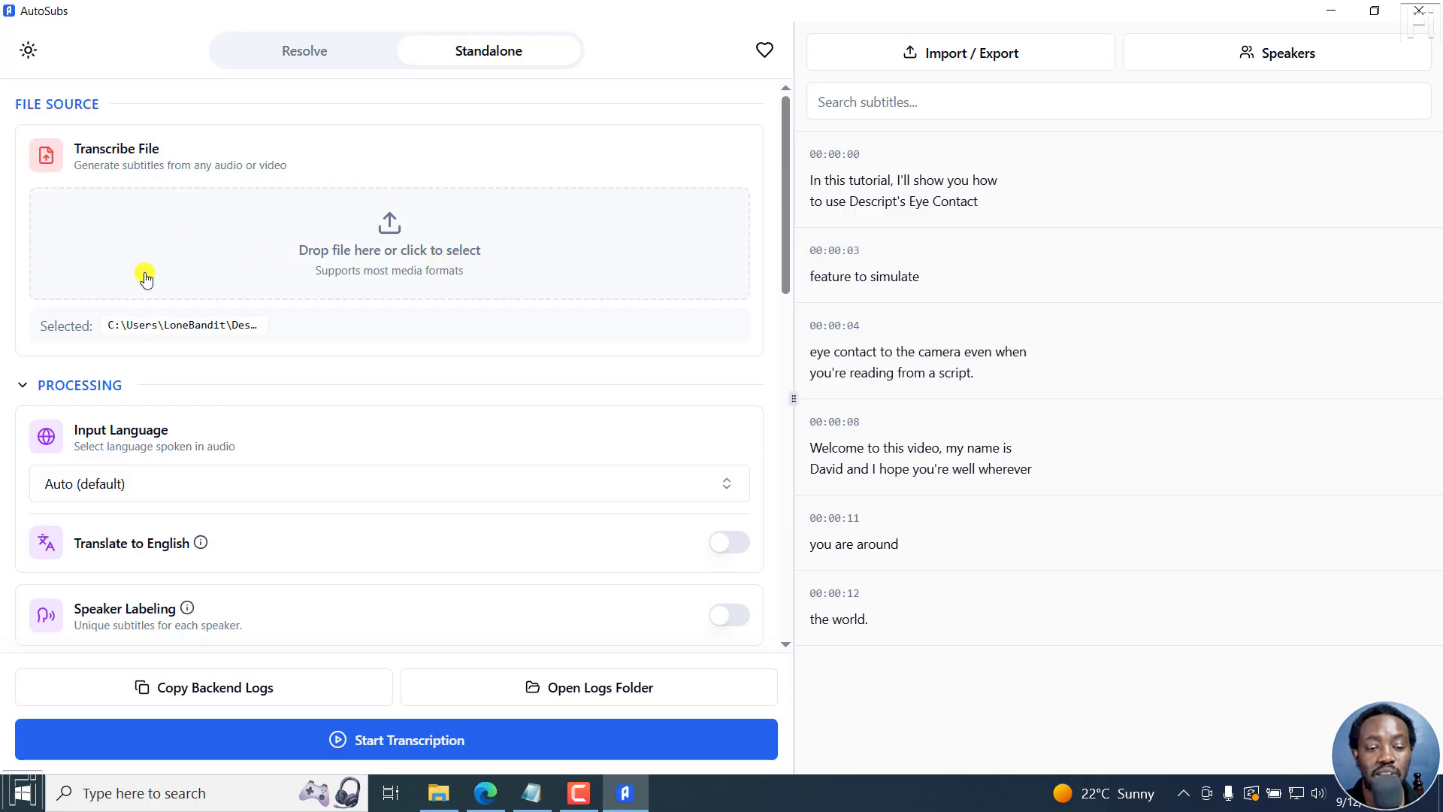
drag(107, 325, 264, 322)
click(236, 323)
triple_click(239, 324)
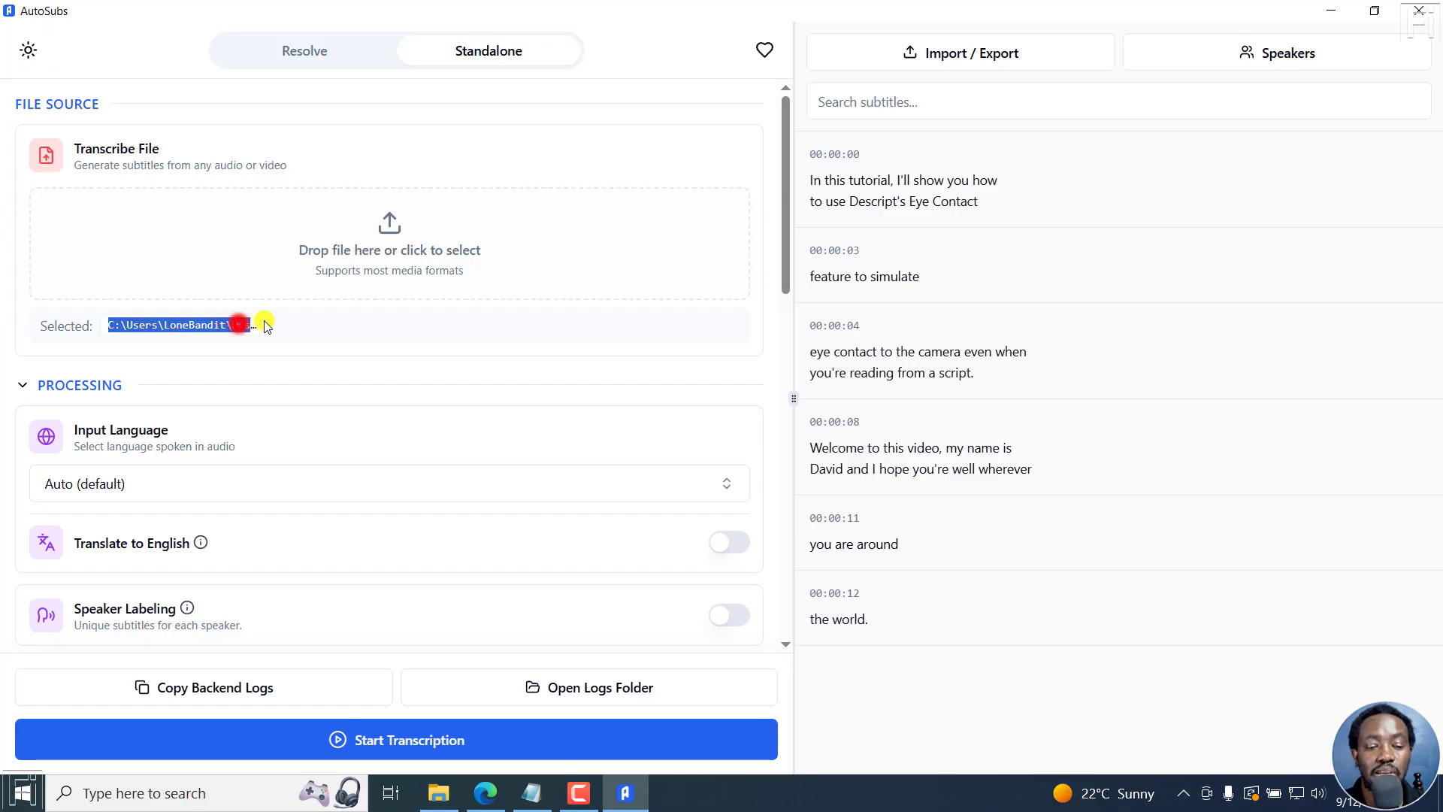
click(300, 327)
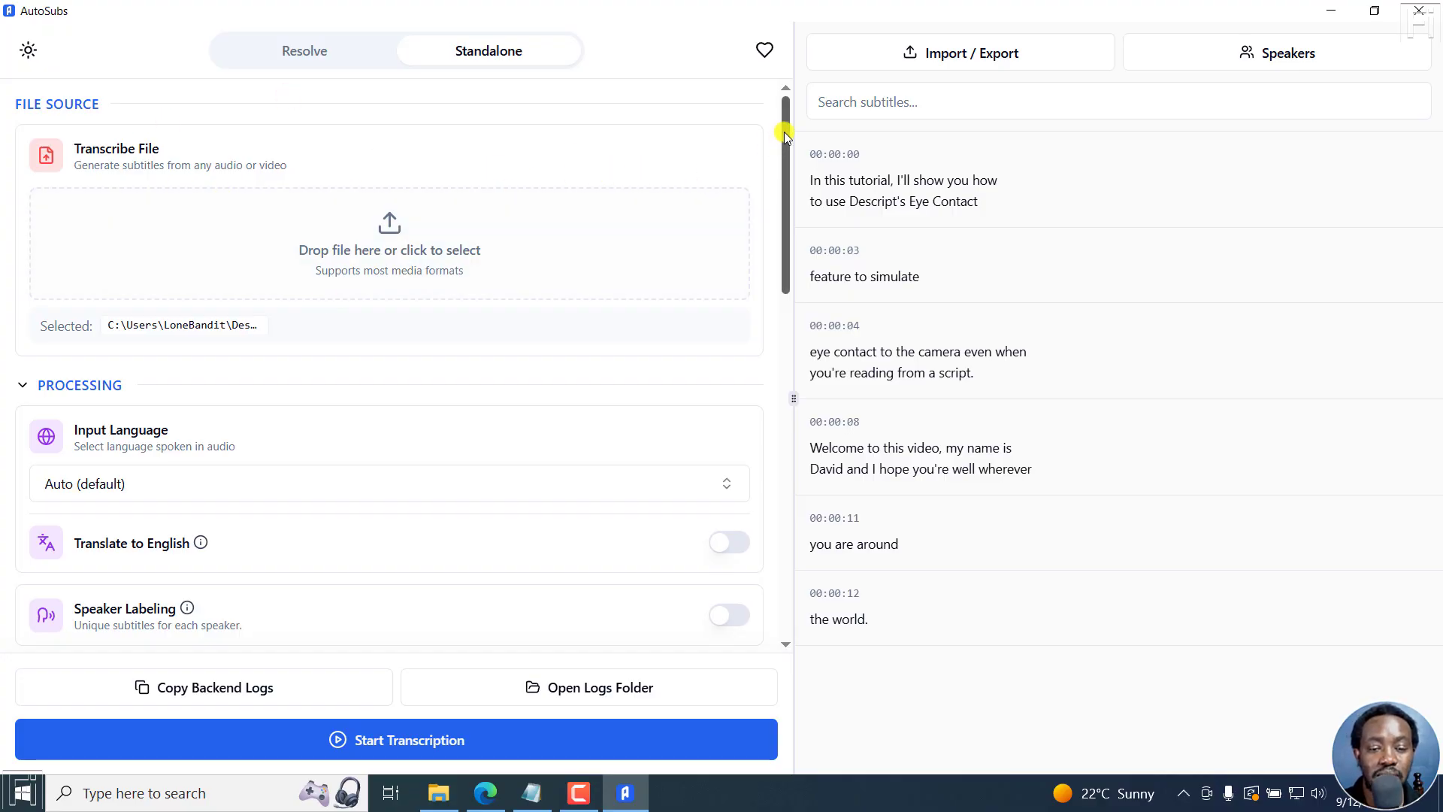
drag(783, 132, 786, 206)
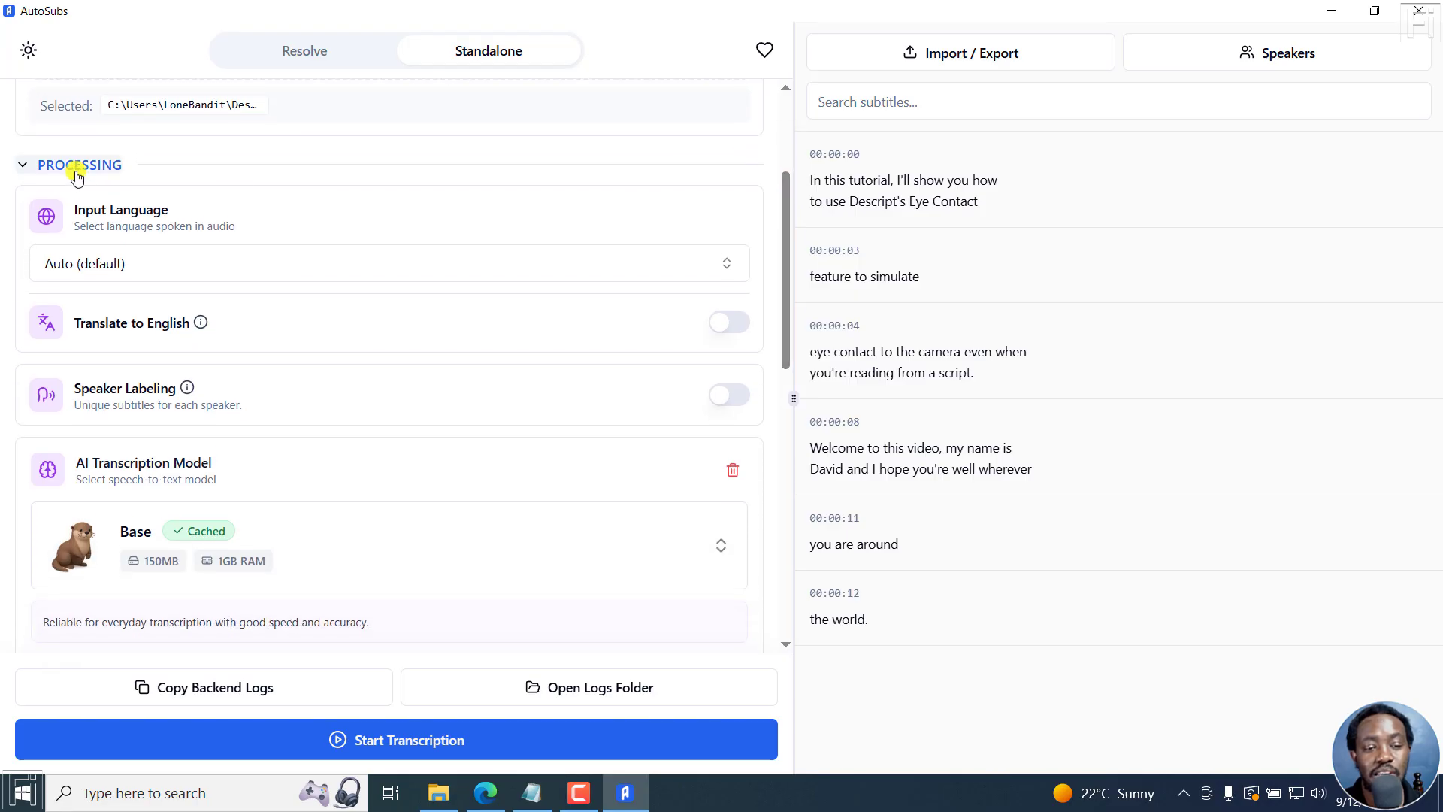
click(563, 268)
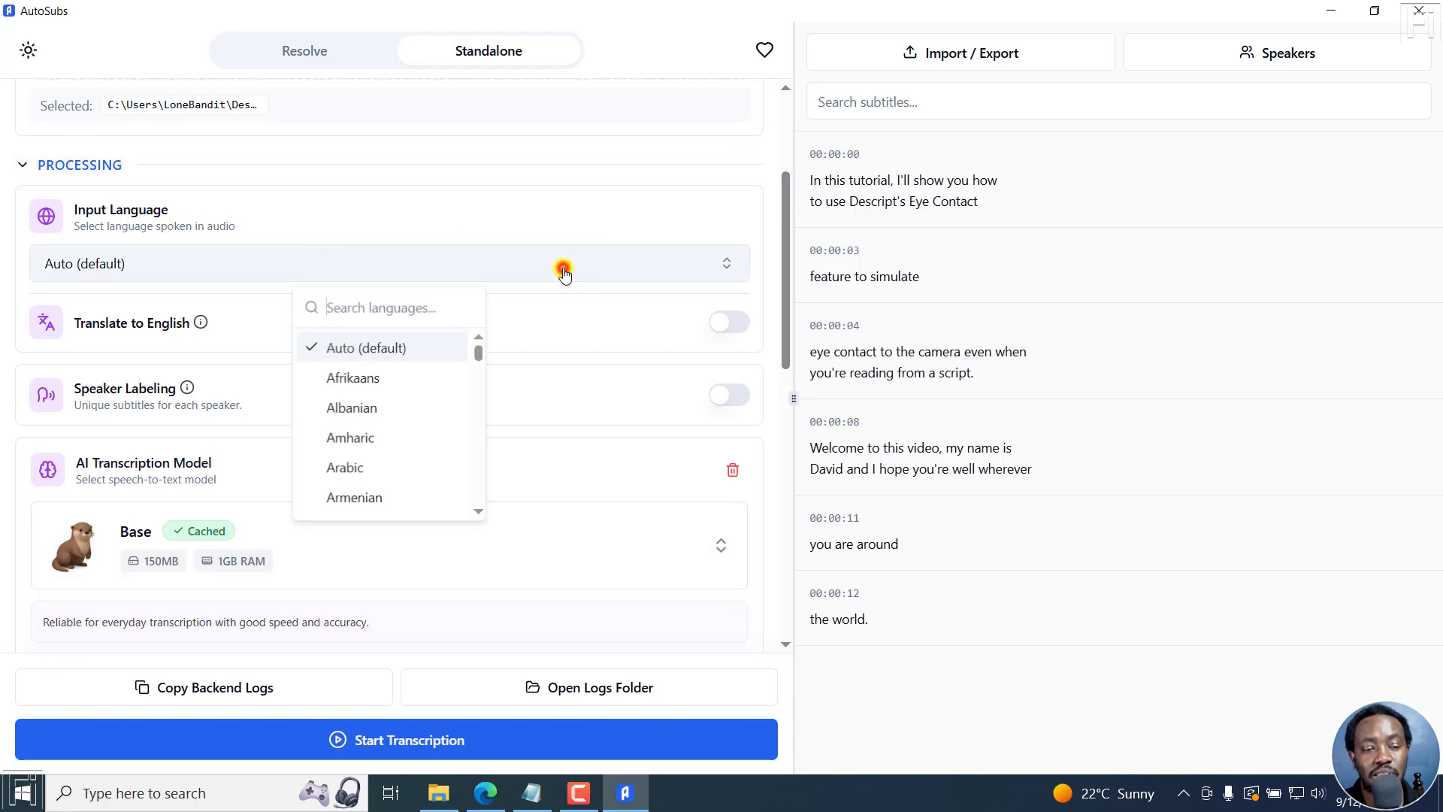
click(773, 247)
scroll(782, 219, down, 3)
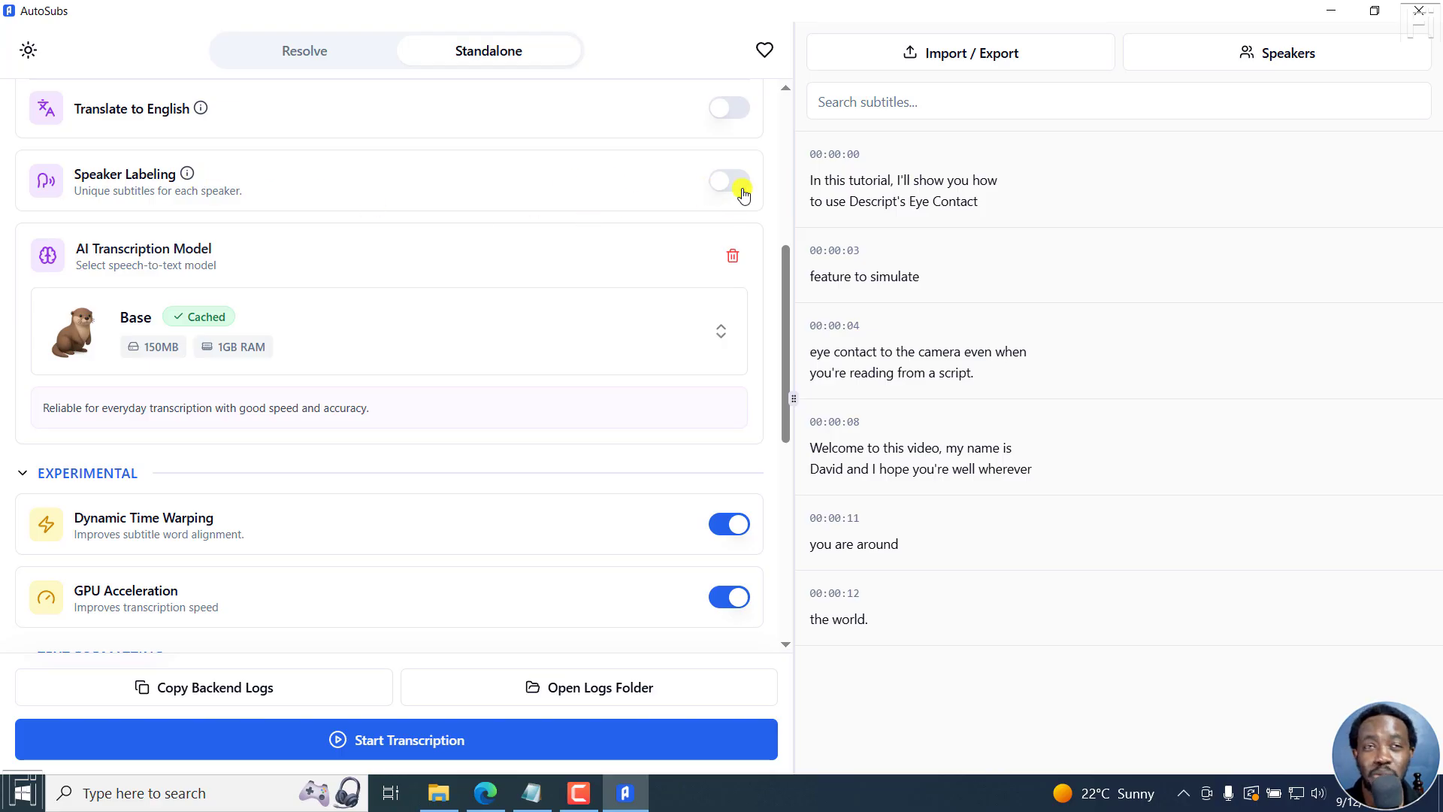
drag(784, 293, 798, 330)
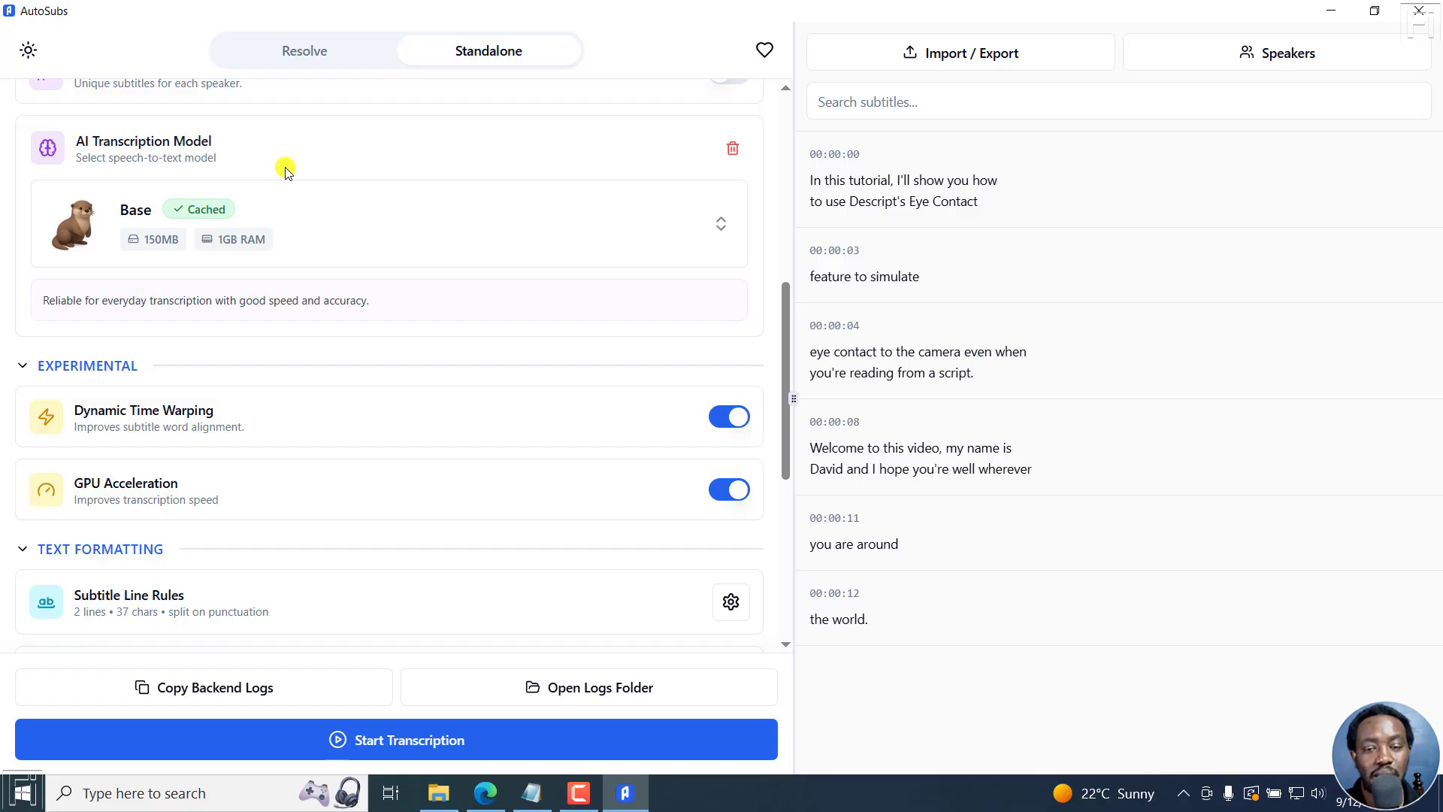
drag(785, 336, 786, 279)
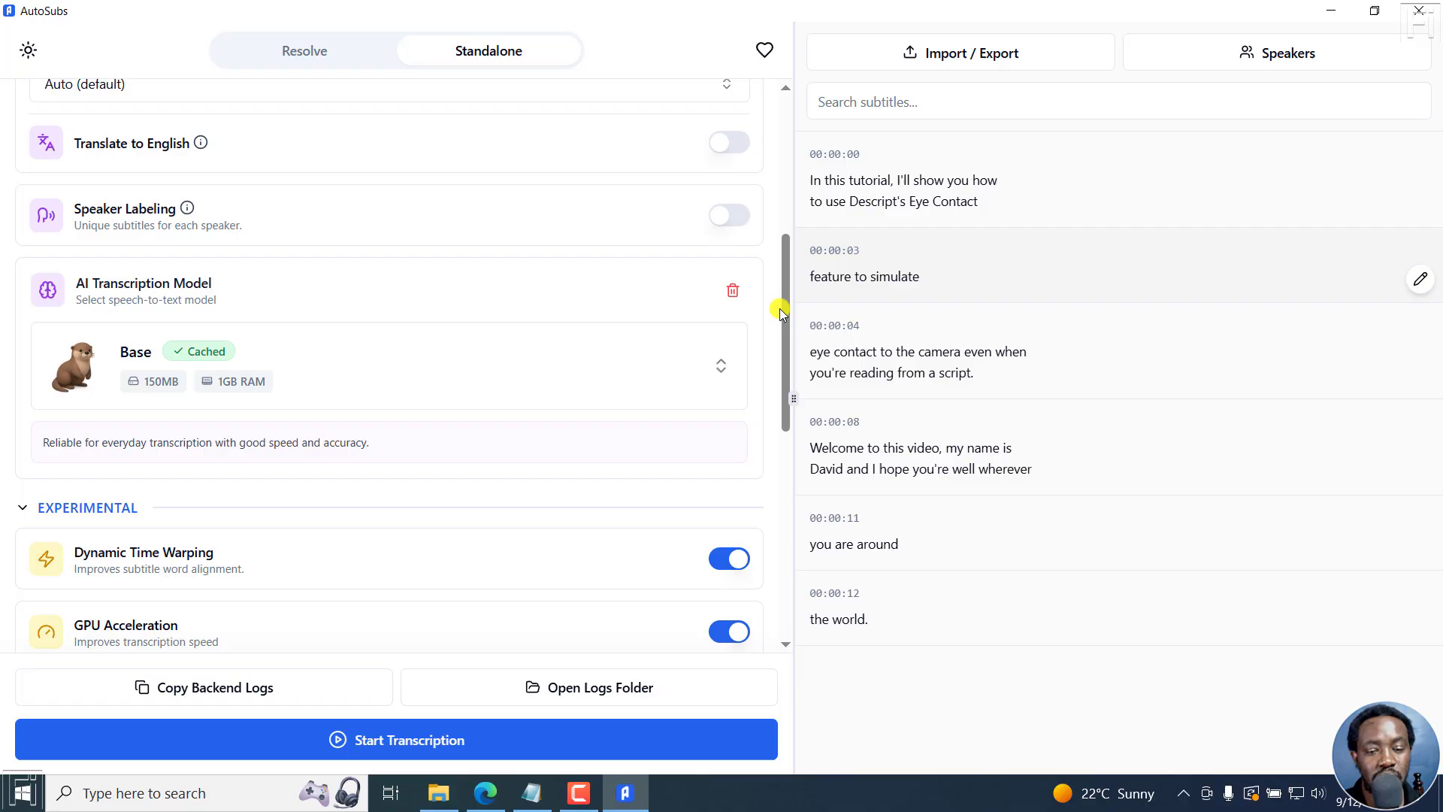
Pick Tiny in the AI Transcription Model list, then change it to Small (480MB).
click(720, 366)
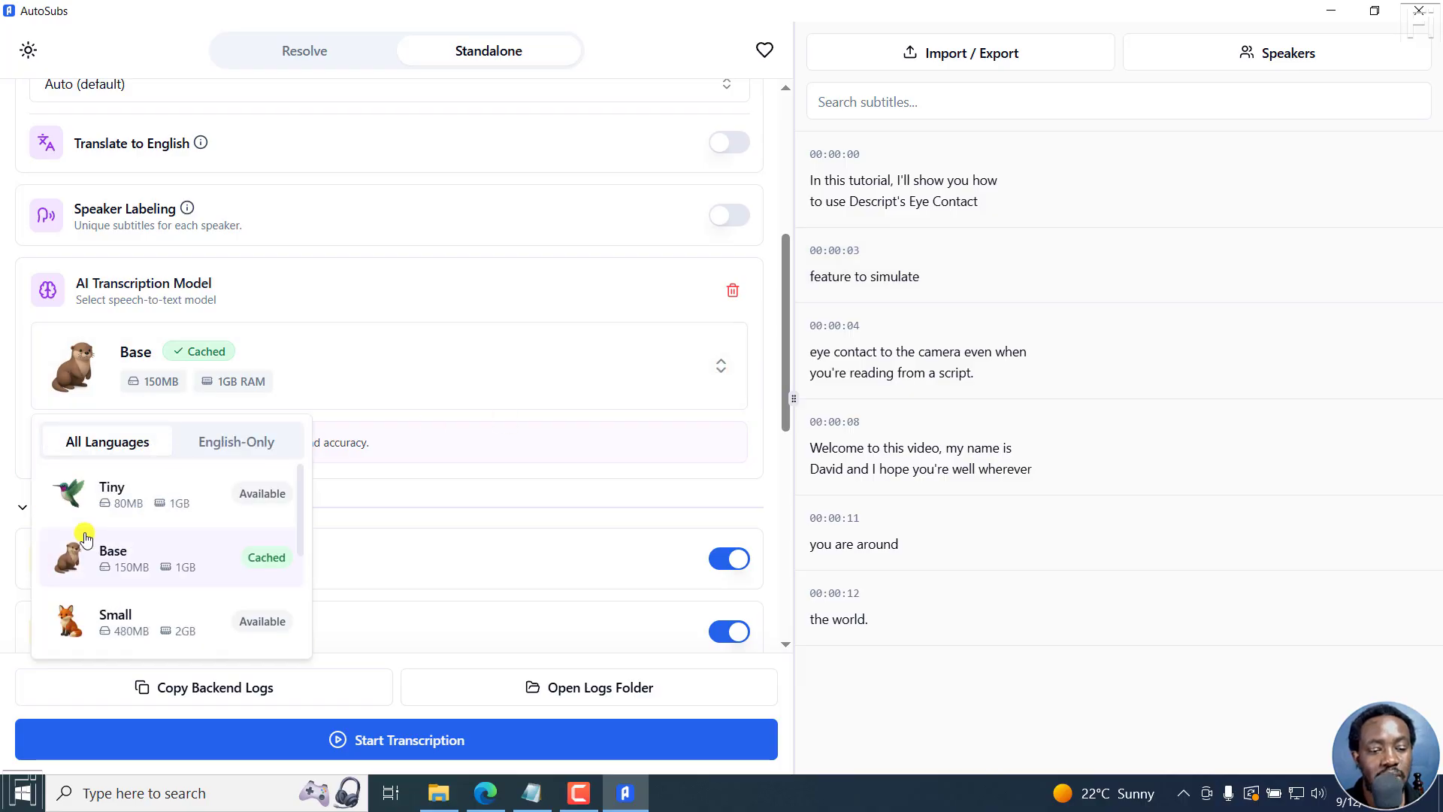
click(195, 491)
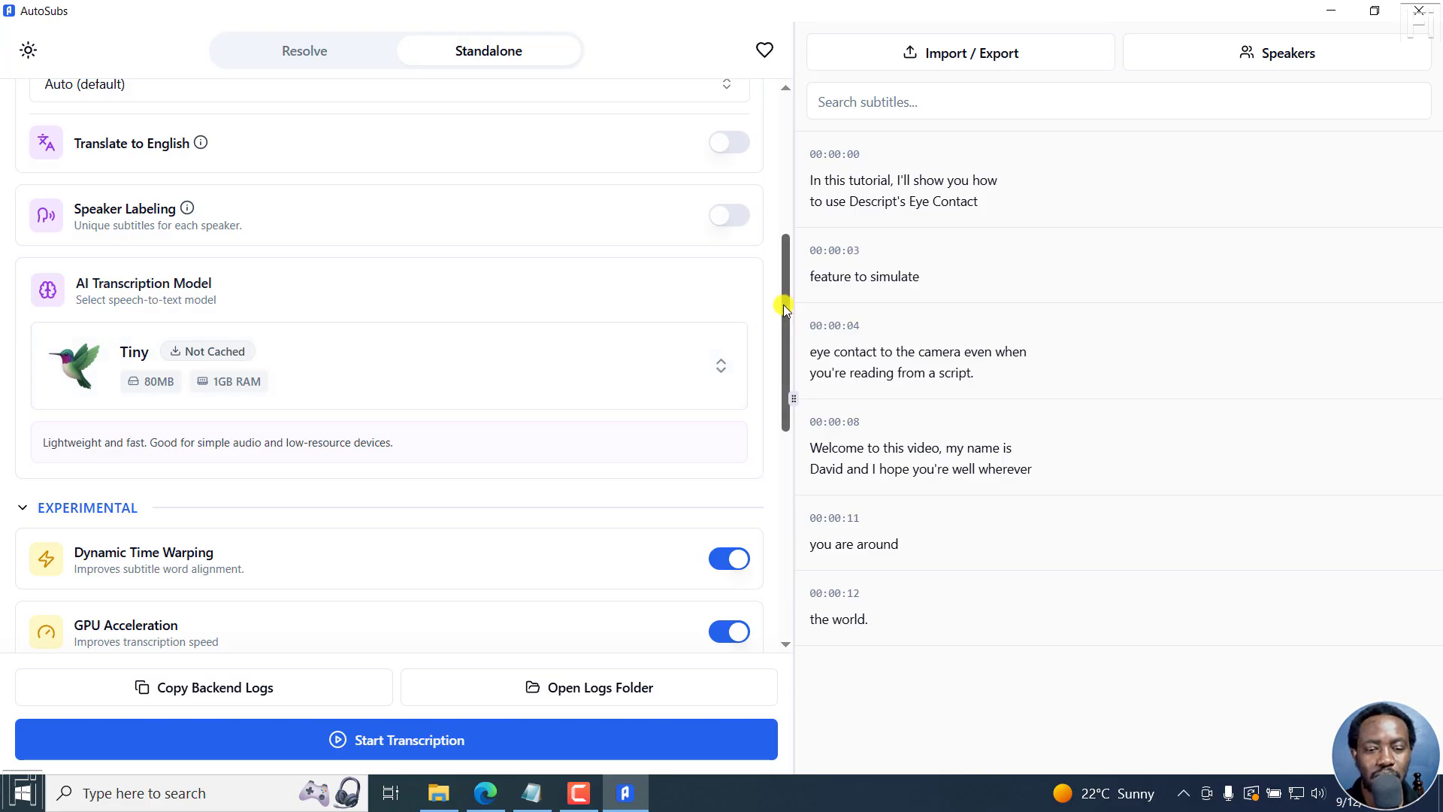
click(718, 366)
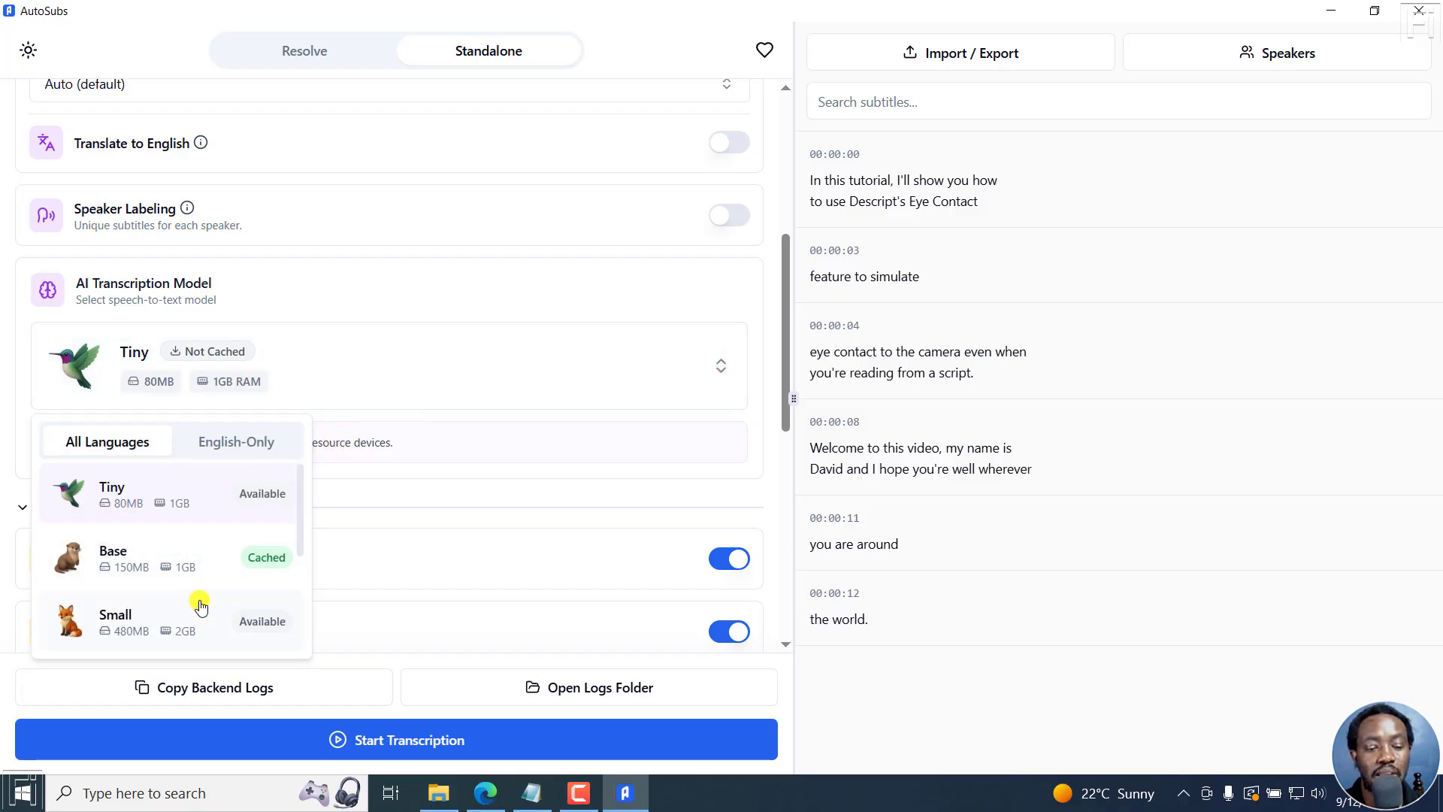
click(139, 609)
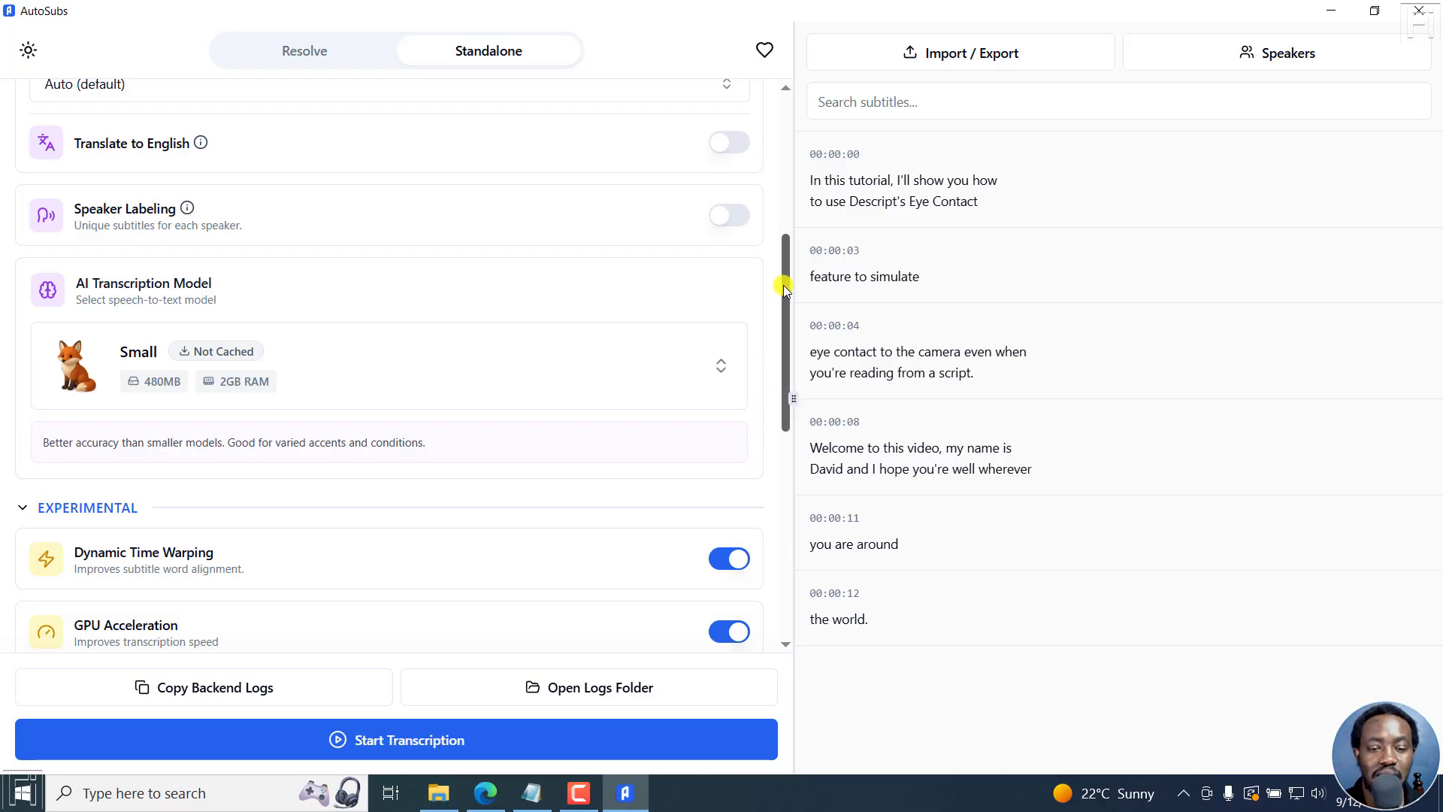
drag(779, 284, 791, 363)
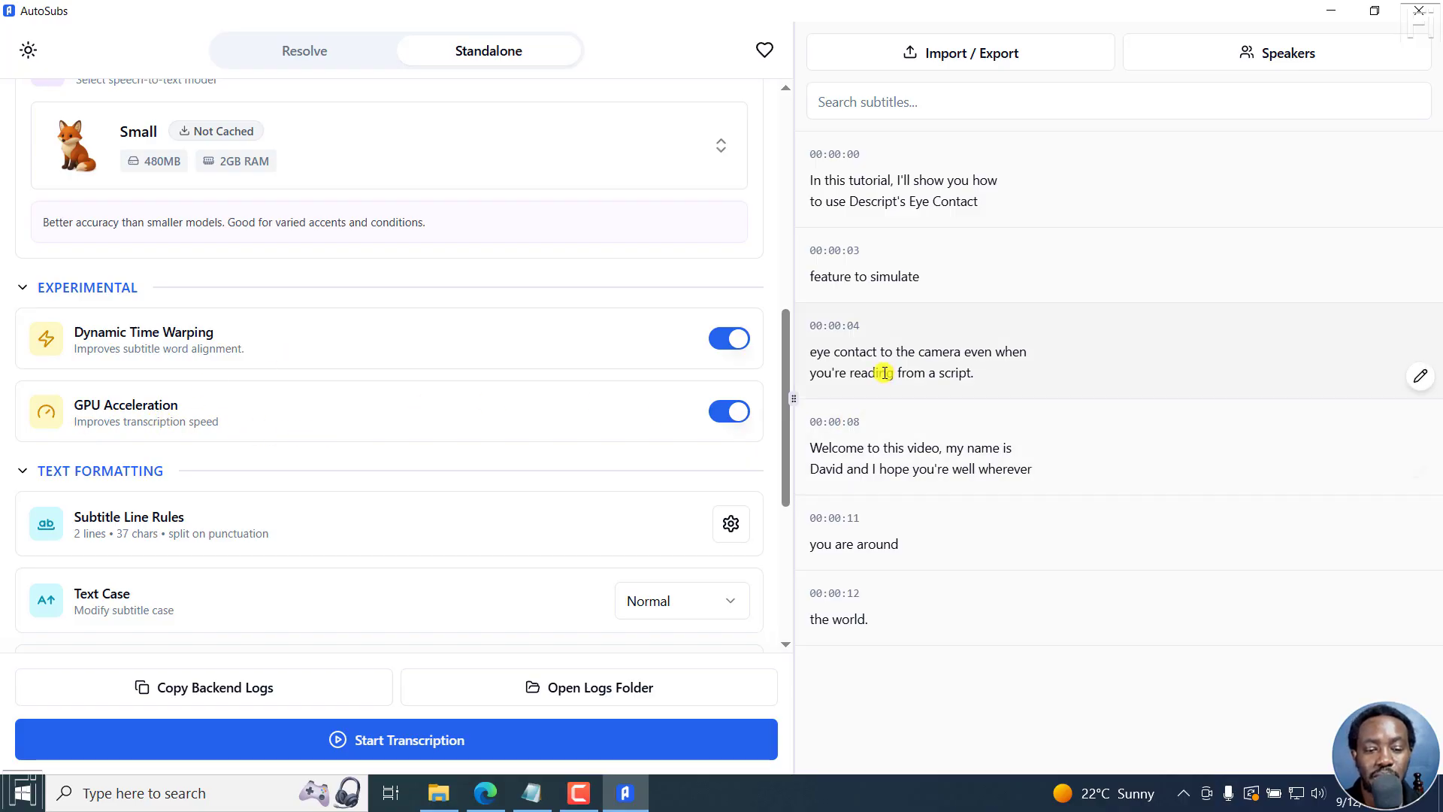
Set the subtitle line rules to Word Limit 1 and Line Count 1.
drag(784, 349, 796, 456)
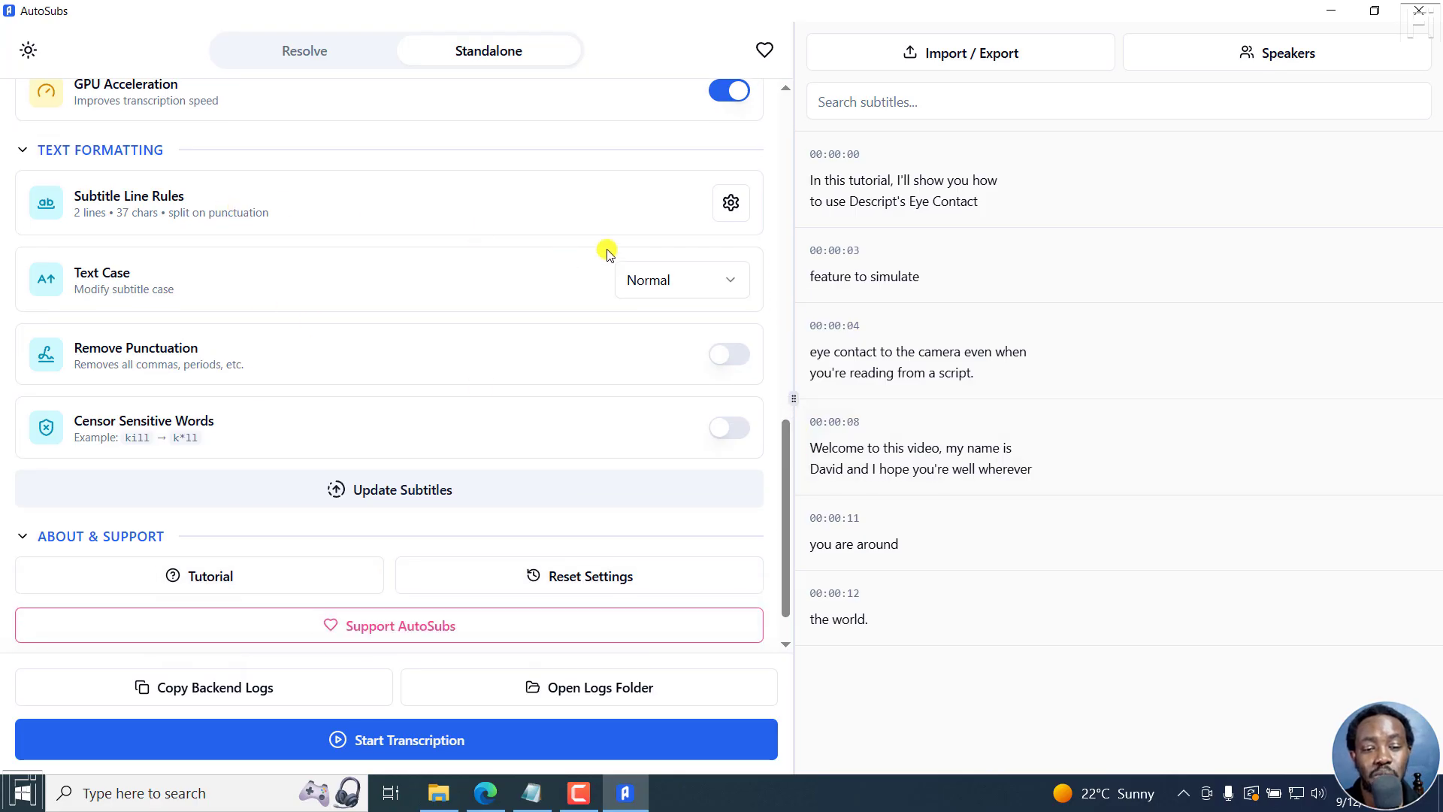
click(730, 202)
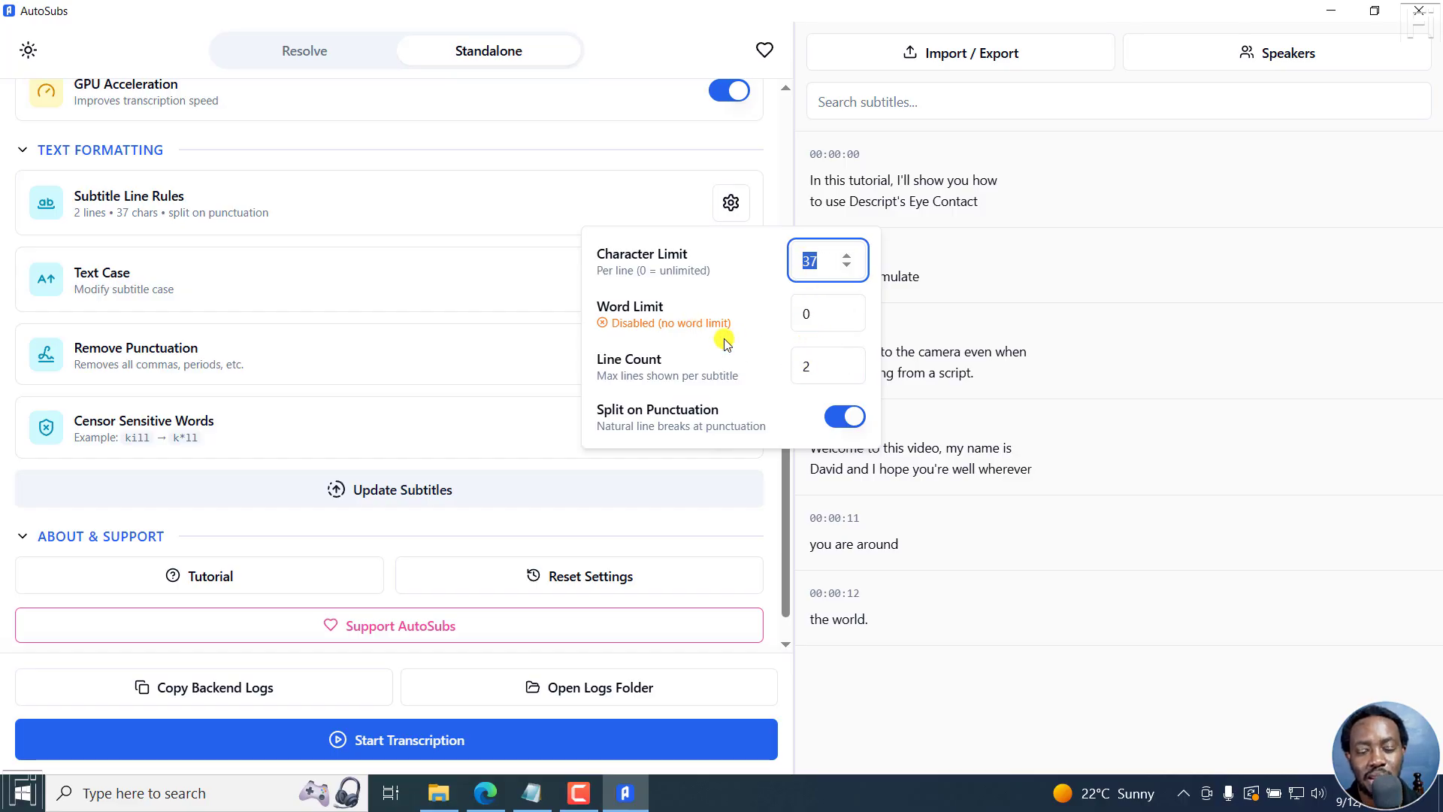
click(826, 312)
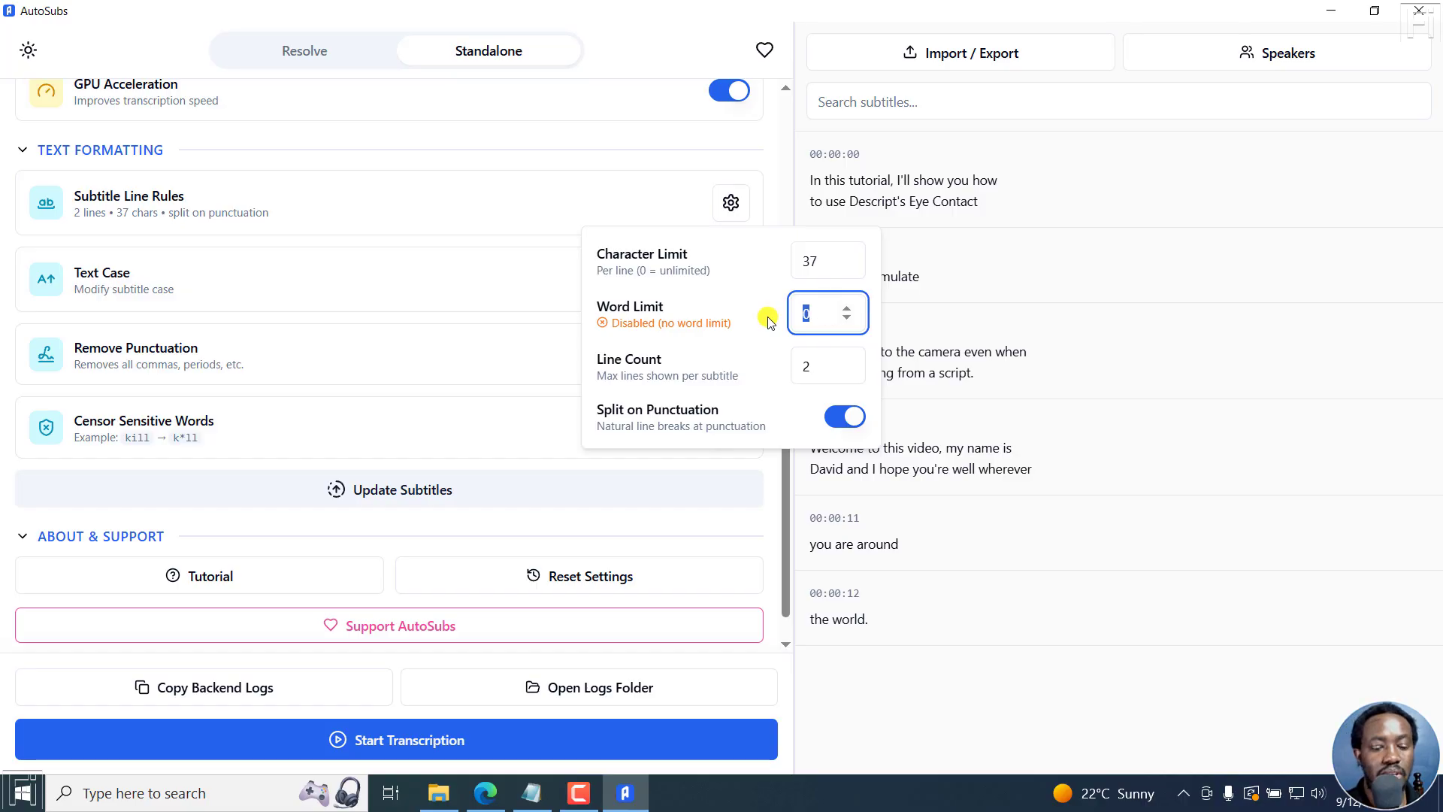
text(1)
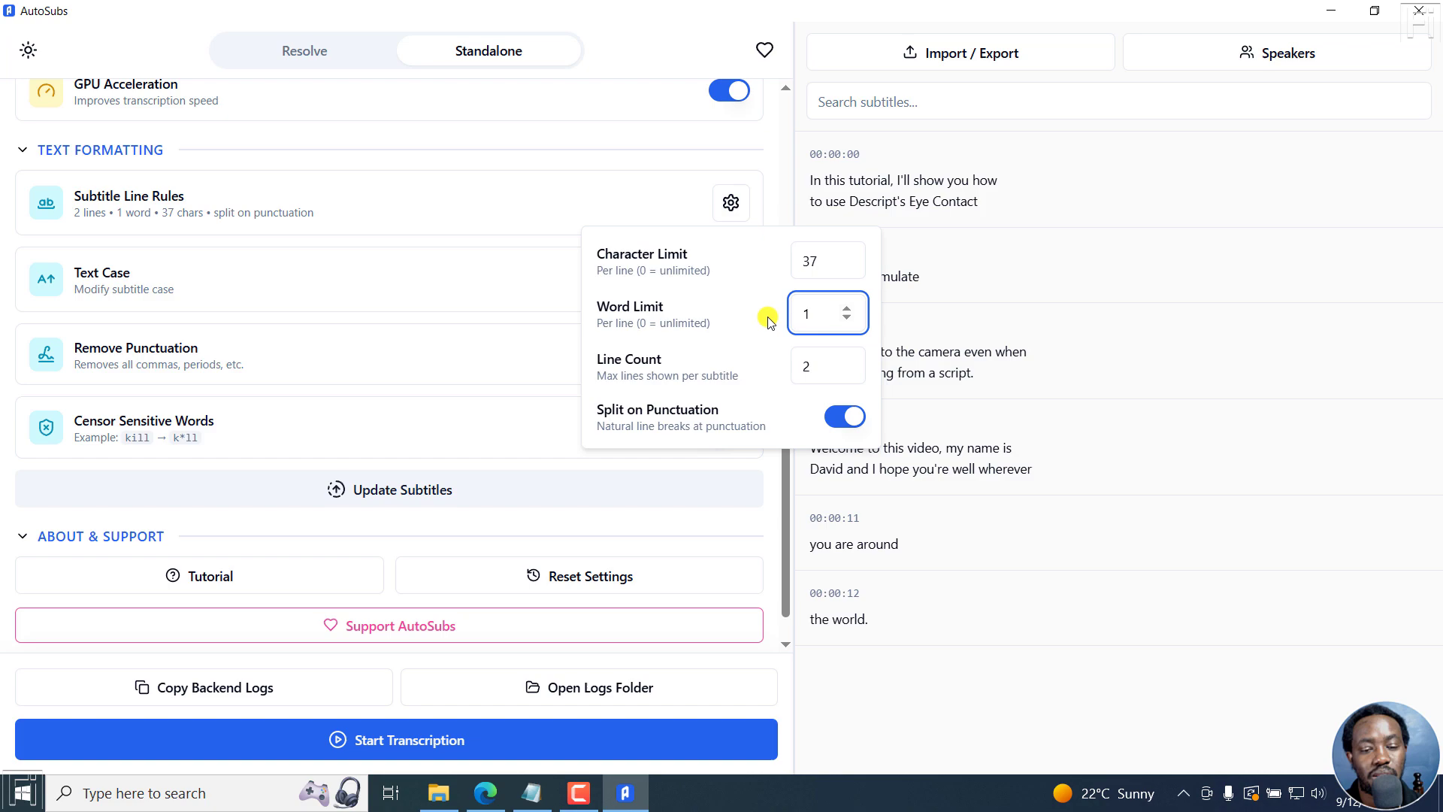
click(827, 366)
text(1)
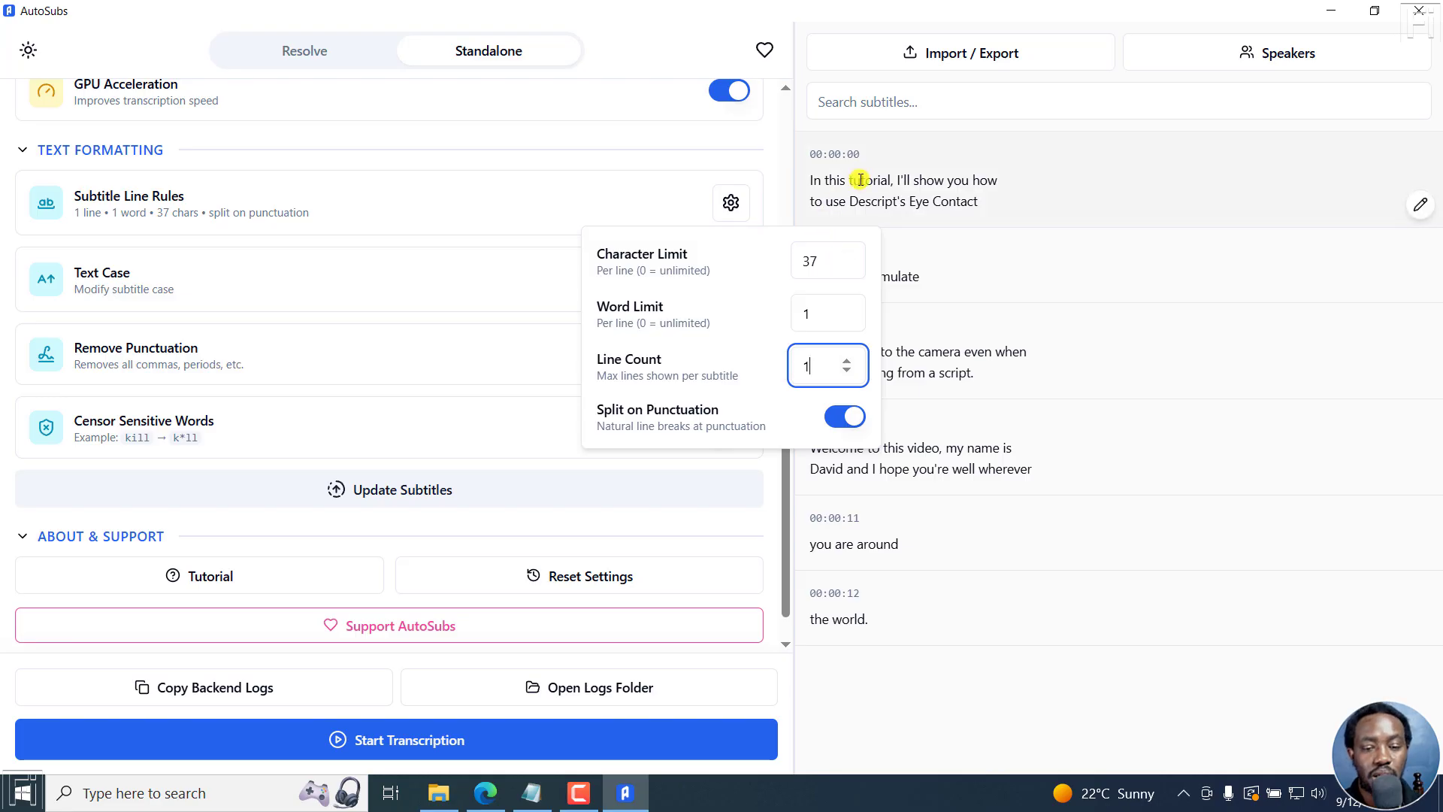
click(781, 197)
click(723, 329)
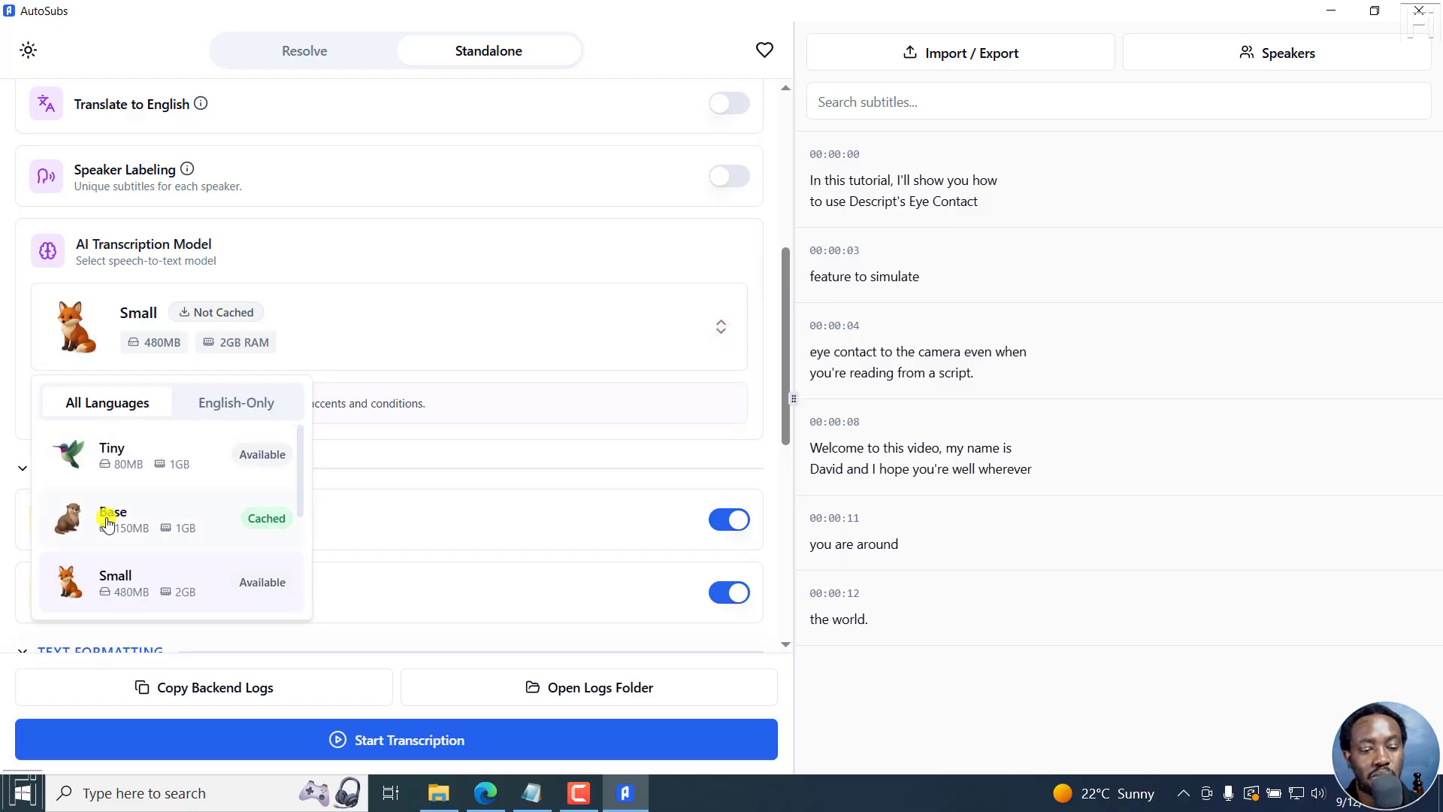
Choose the Tiny transcription model.
click(121, 448)
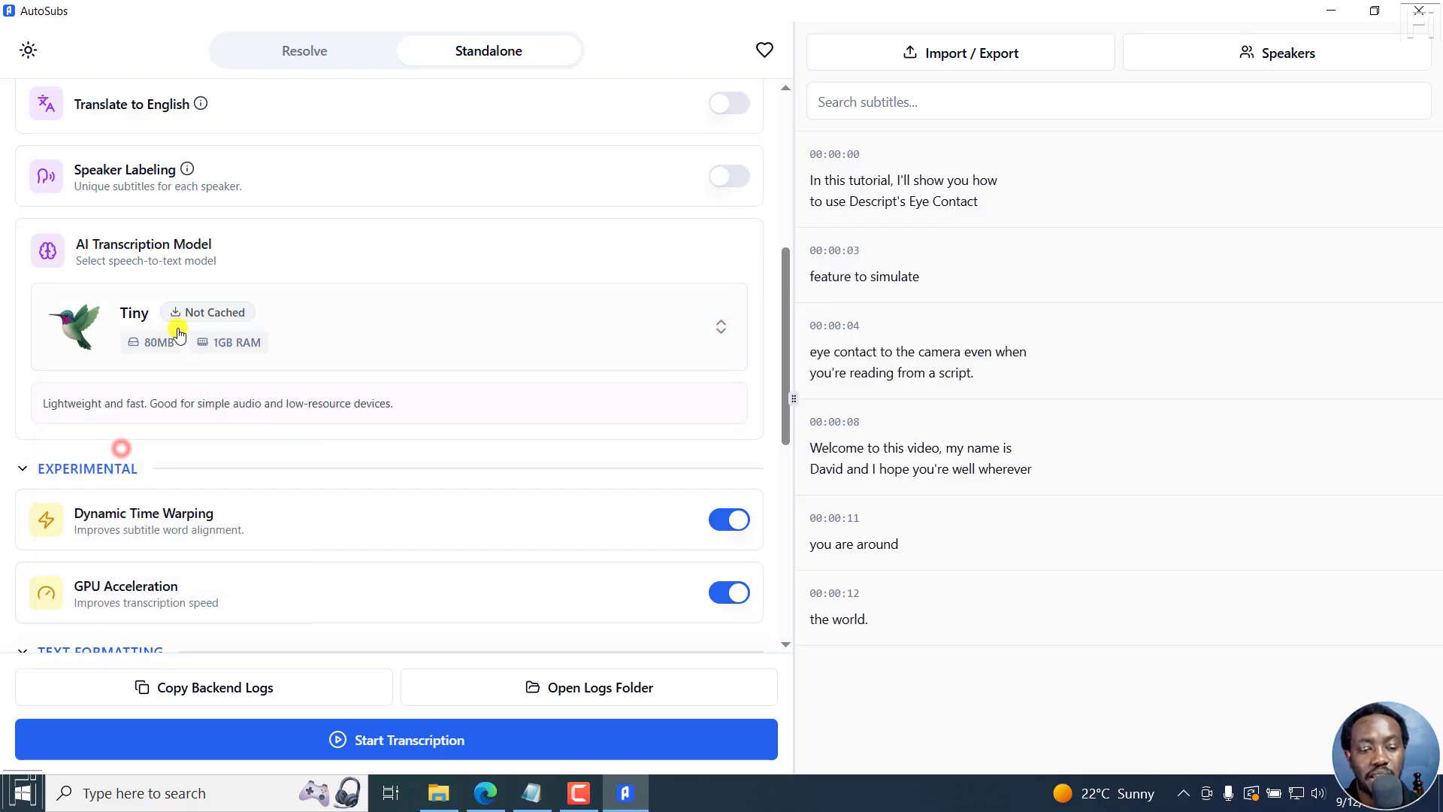
drag(783, 284, 798, 357)
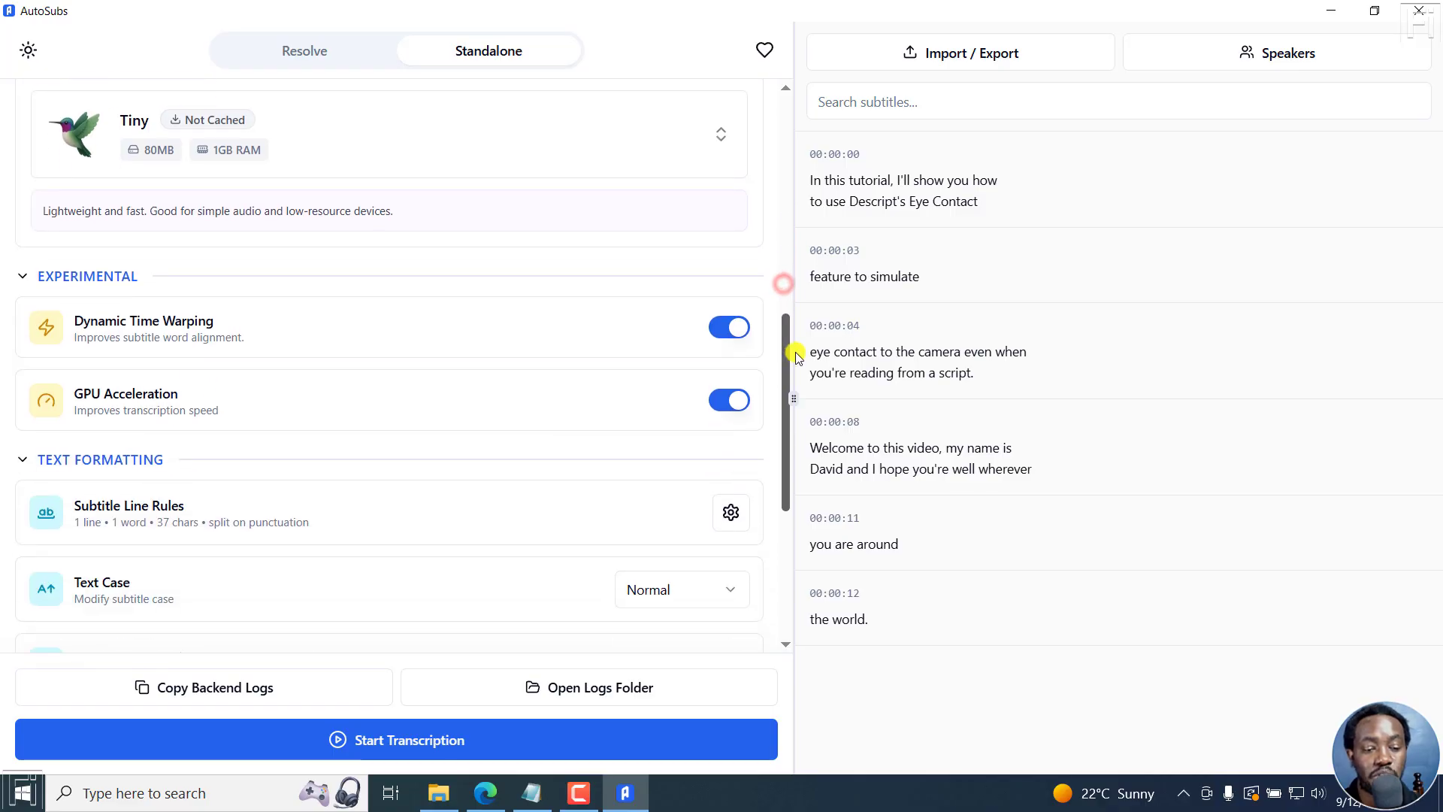
scroll(798, 357, down, 4)
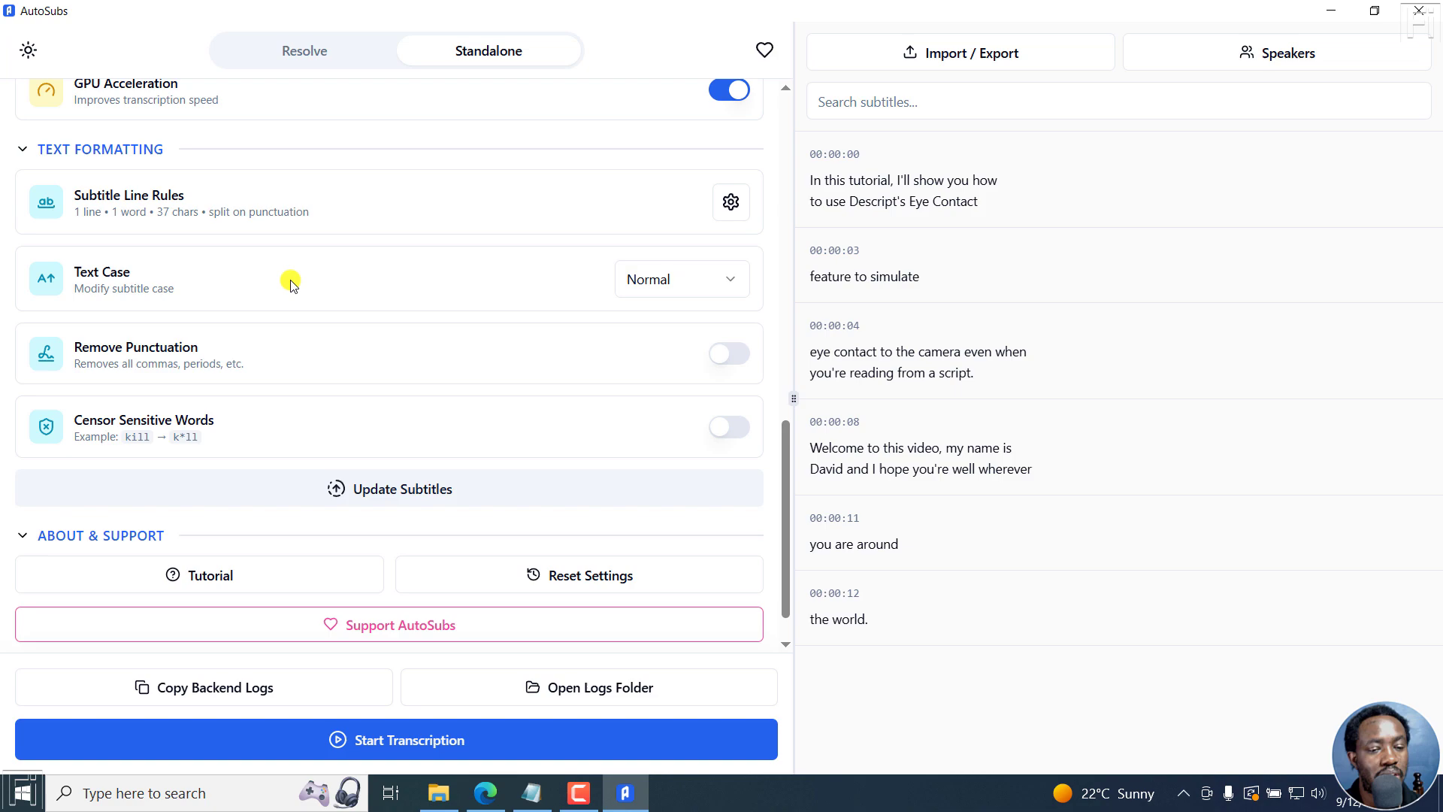
Keep Text Case on Normal and start transcribing Clip 3.mp4.
click(683, 283)
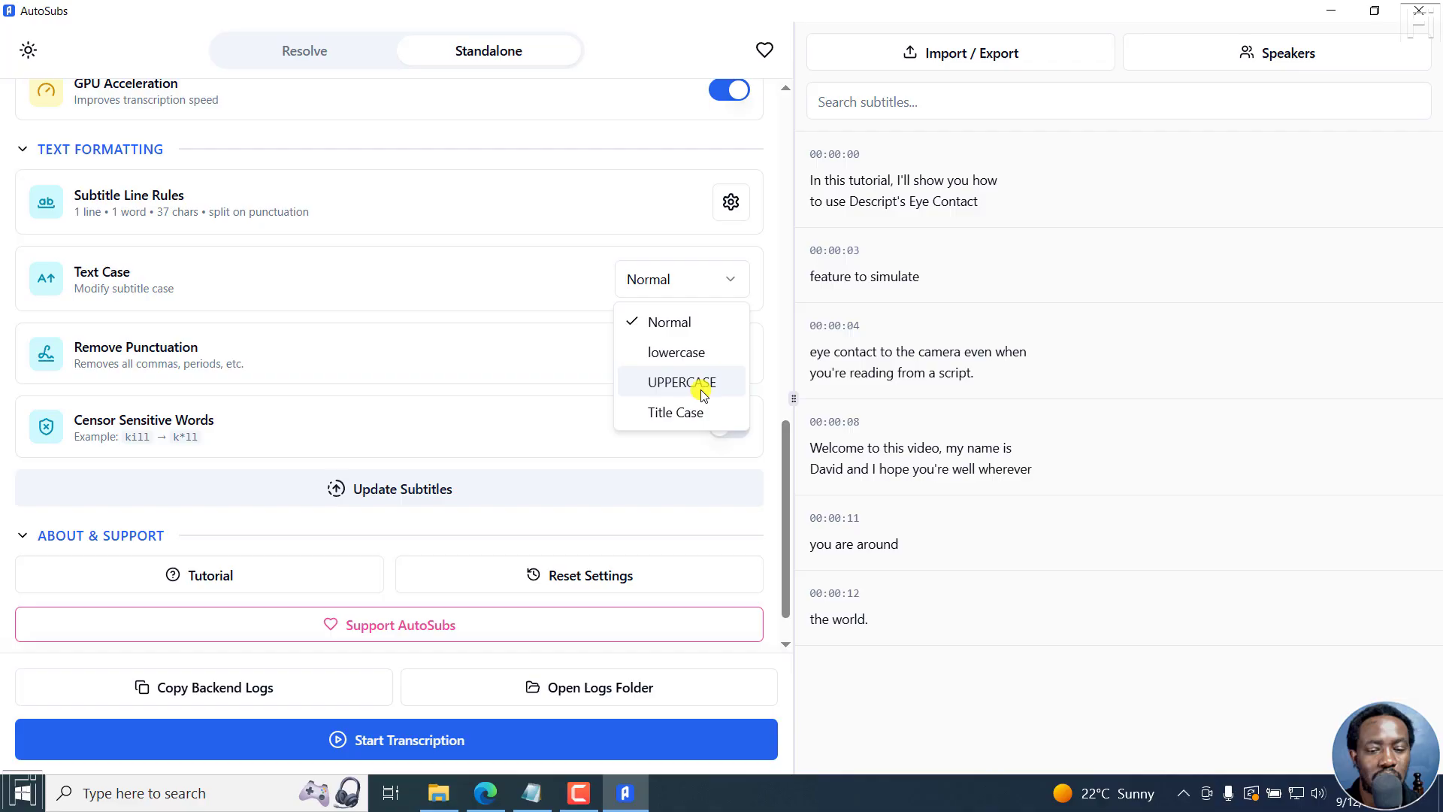
click(777, 443)
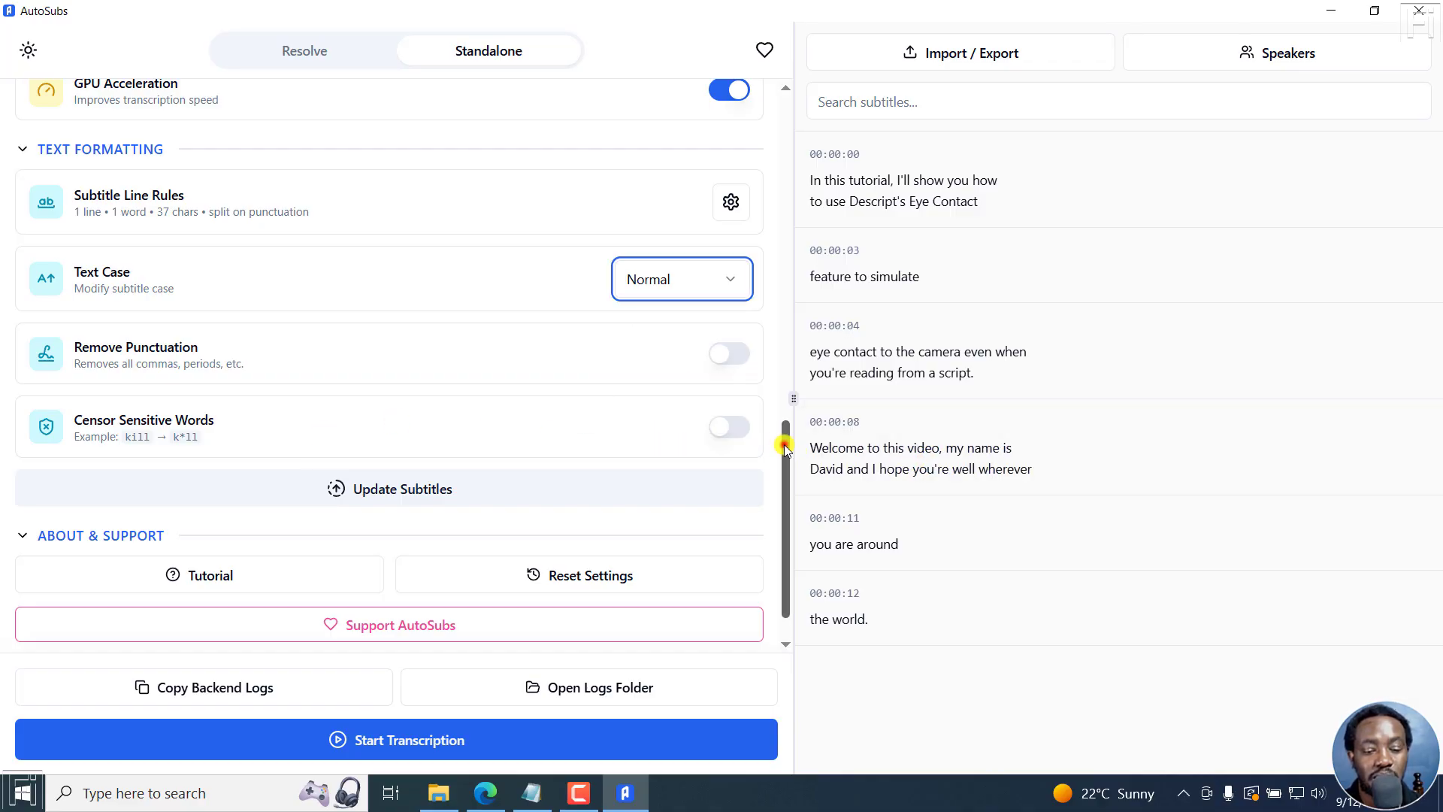
drag(785, 443, 787, 517)
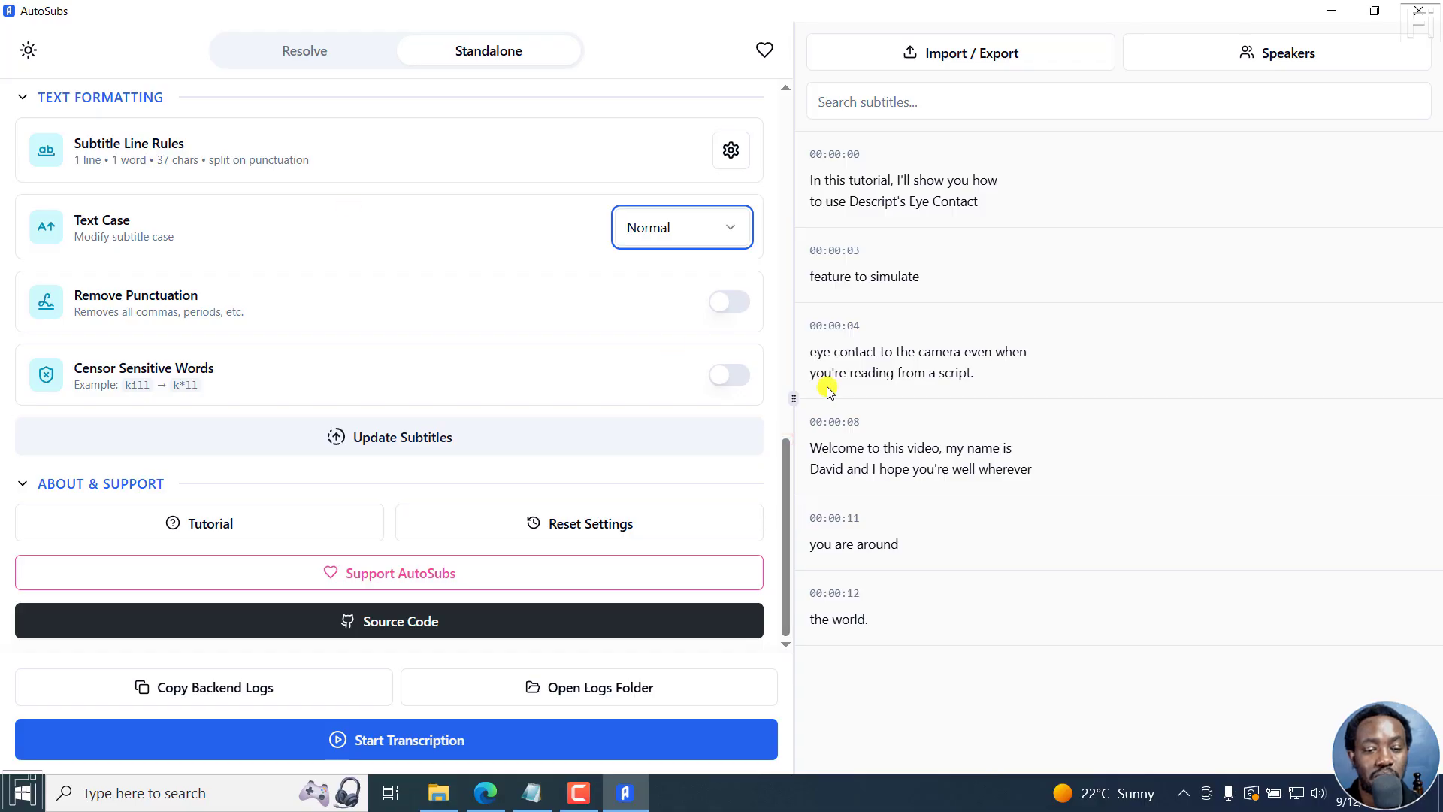
drag(782, 455, 782, 449)
scroll(782, 449, up, 5)
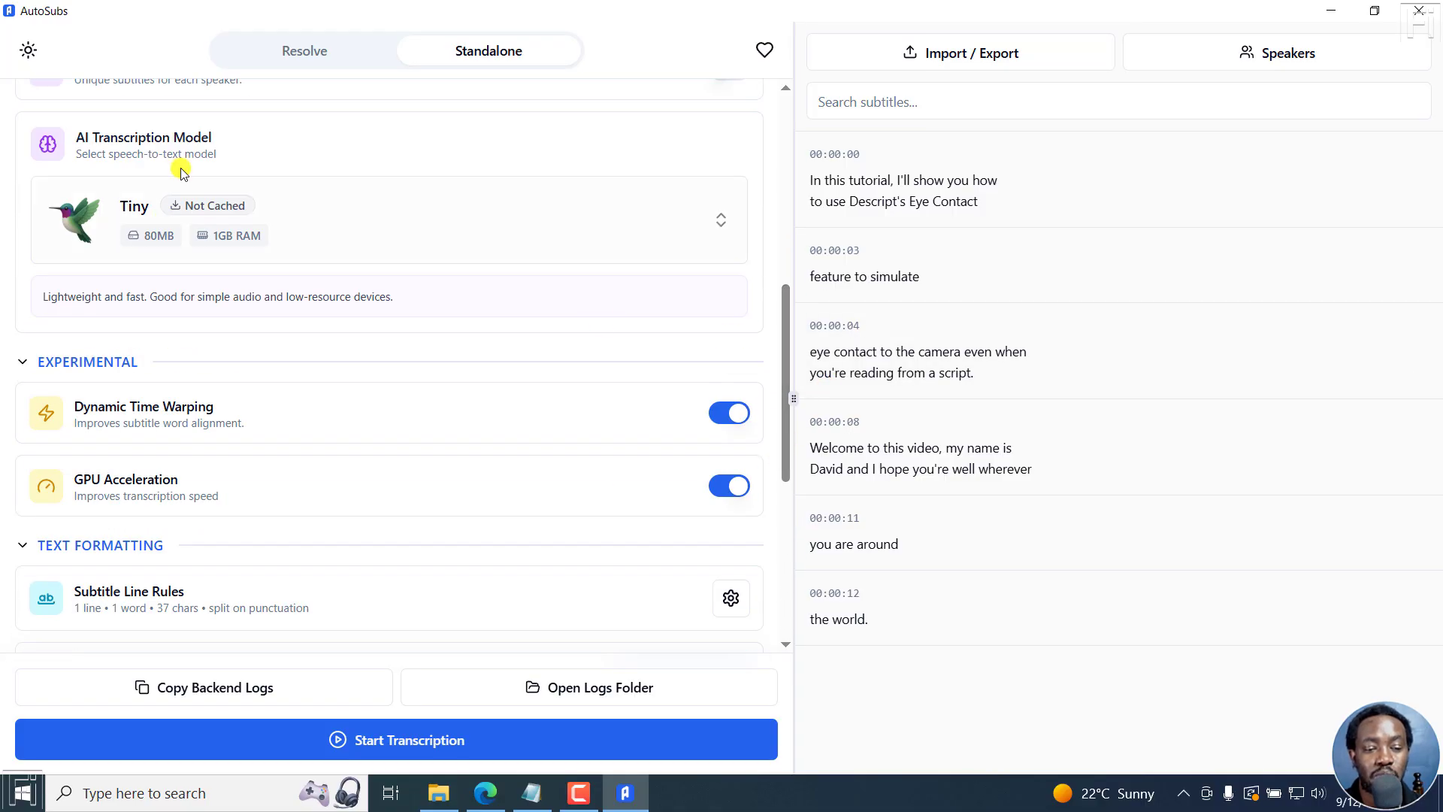
scroll(789, 322, down, 6)
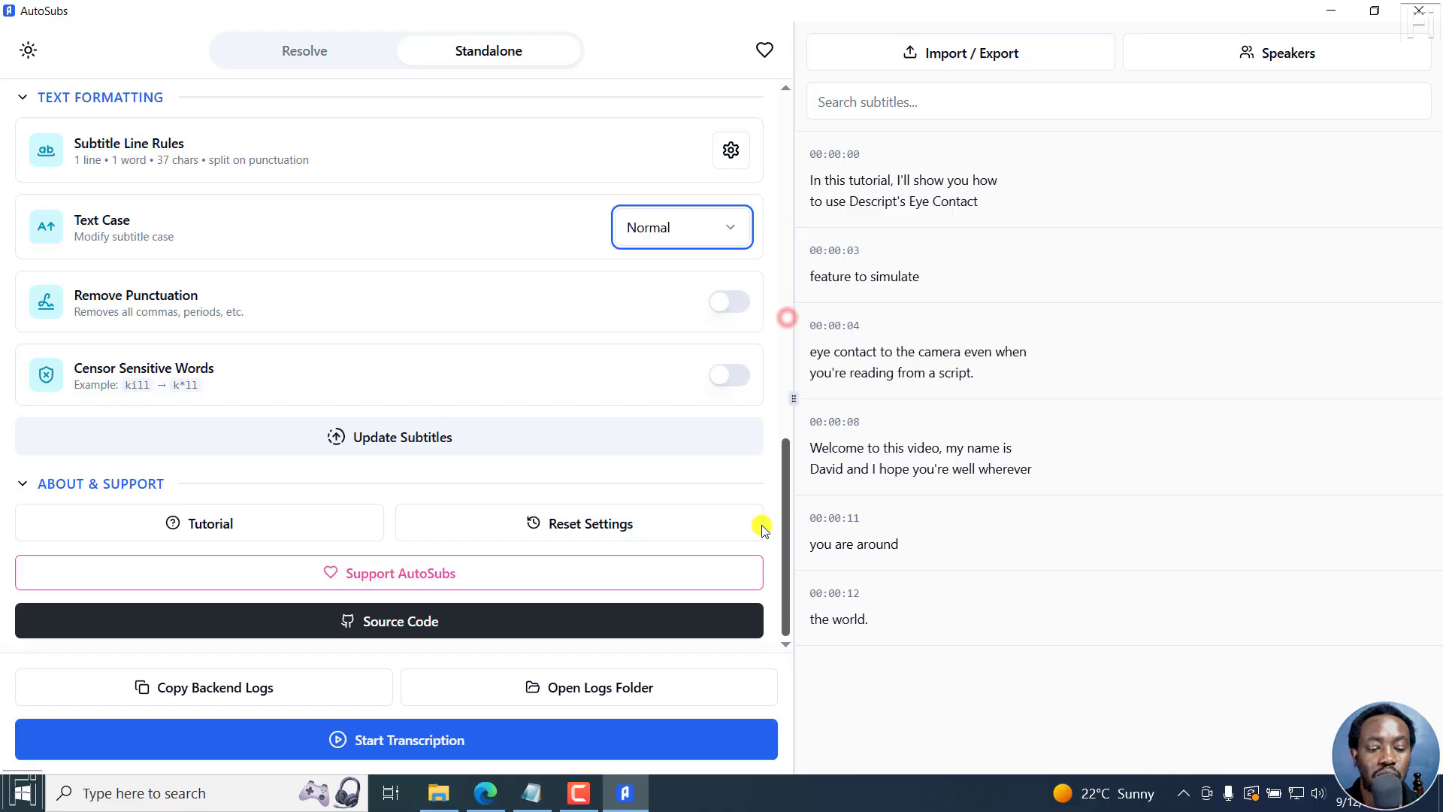
click(364, 739)
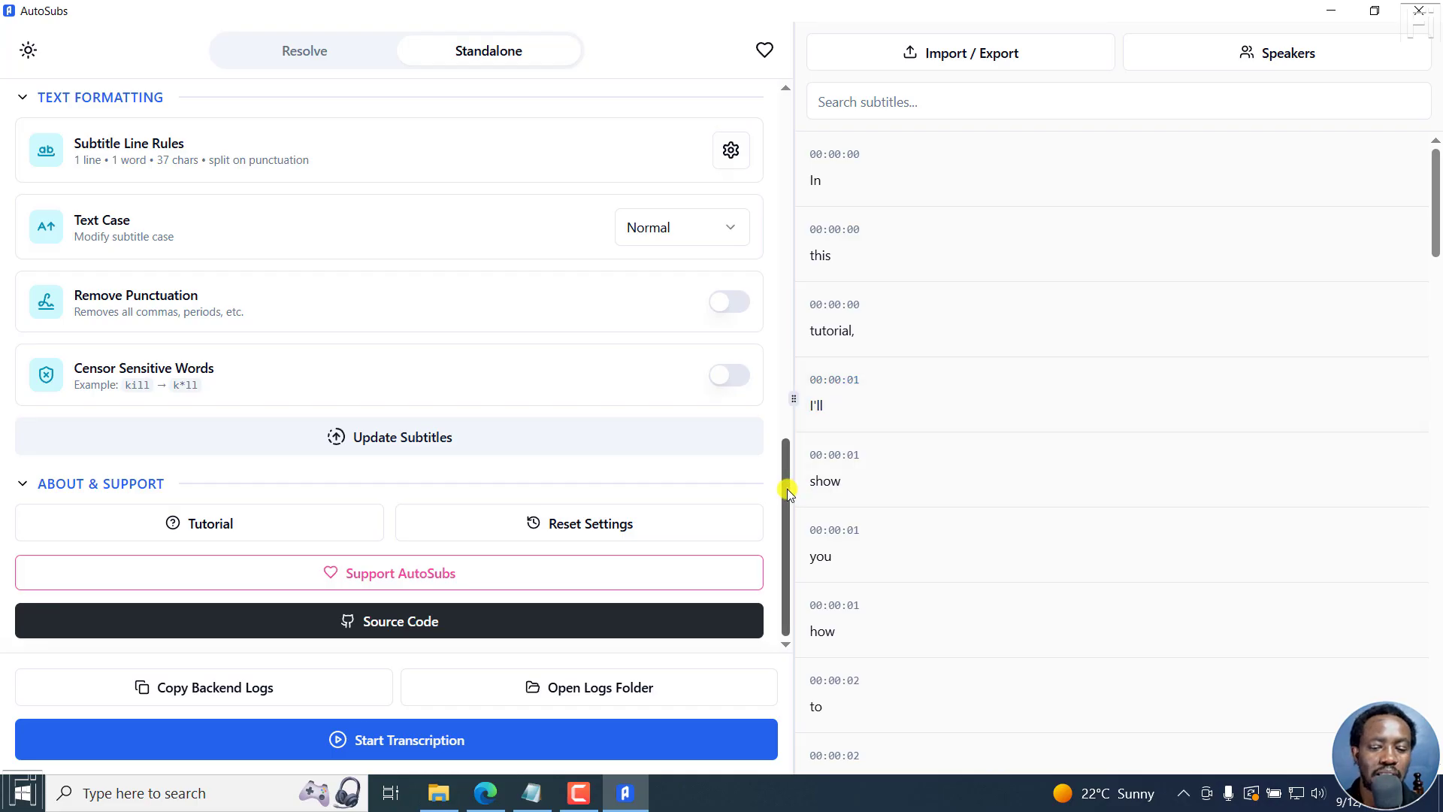
Wait for transcription to finish, scrolling the settings panel up to the Processing section.
drag(787, 488, 803, 290)
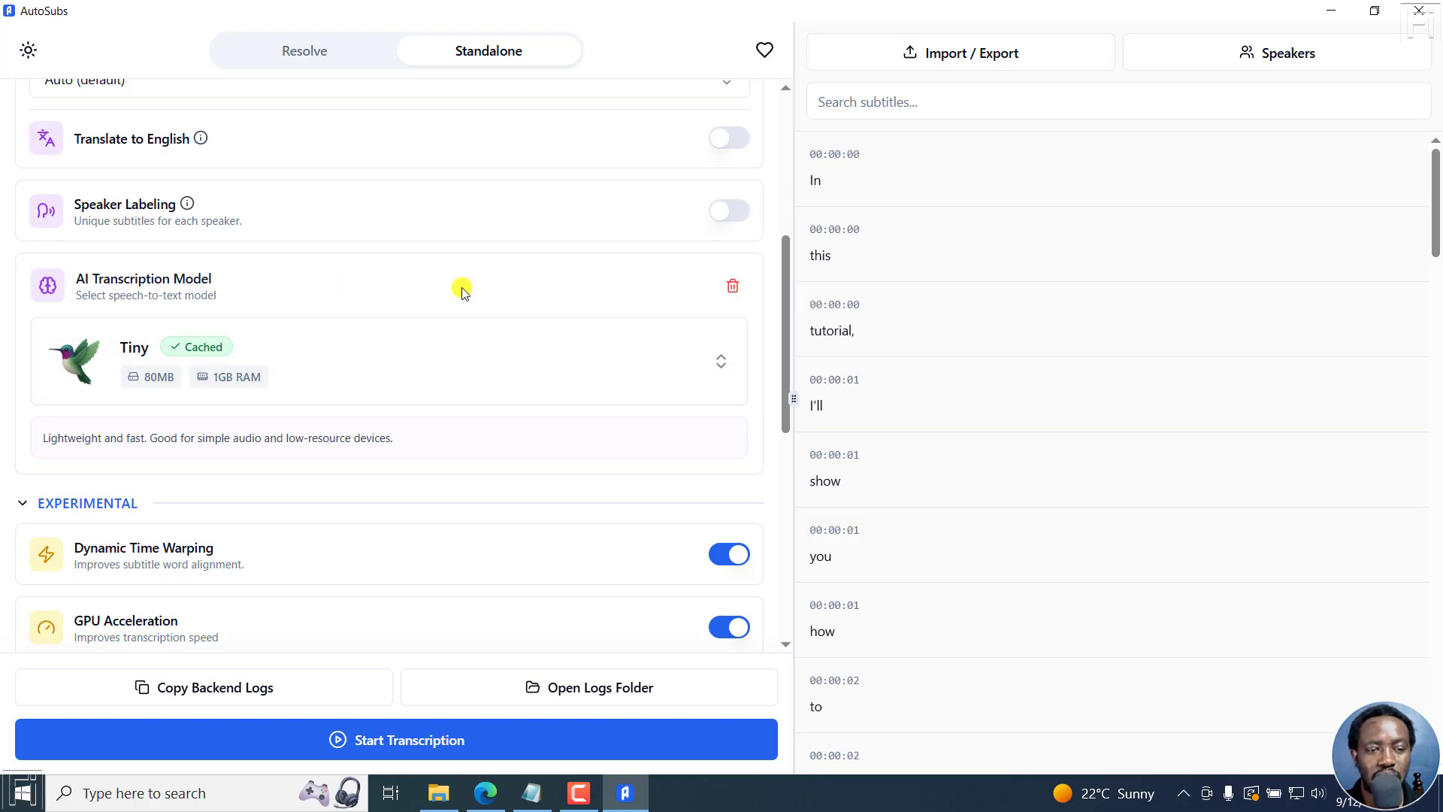
drag(785, 284, 783, 232)
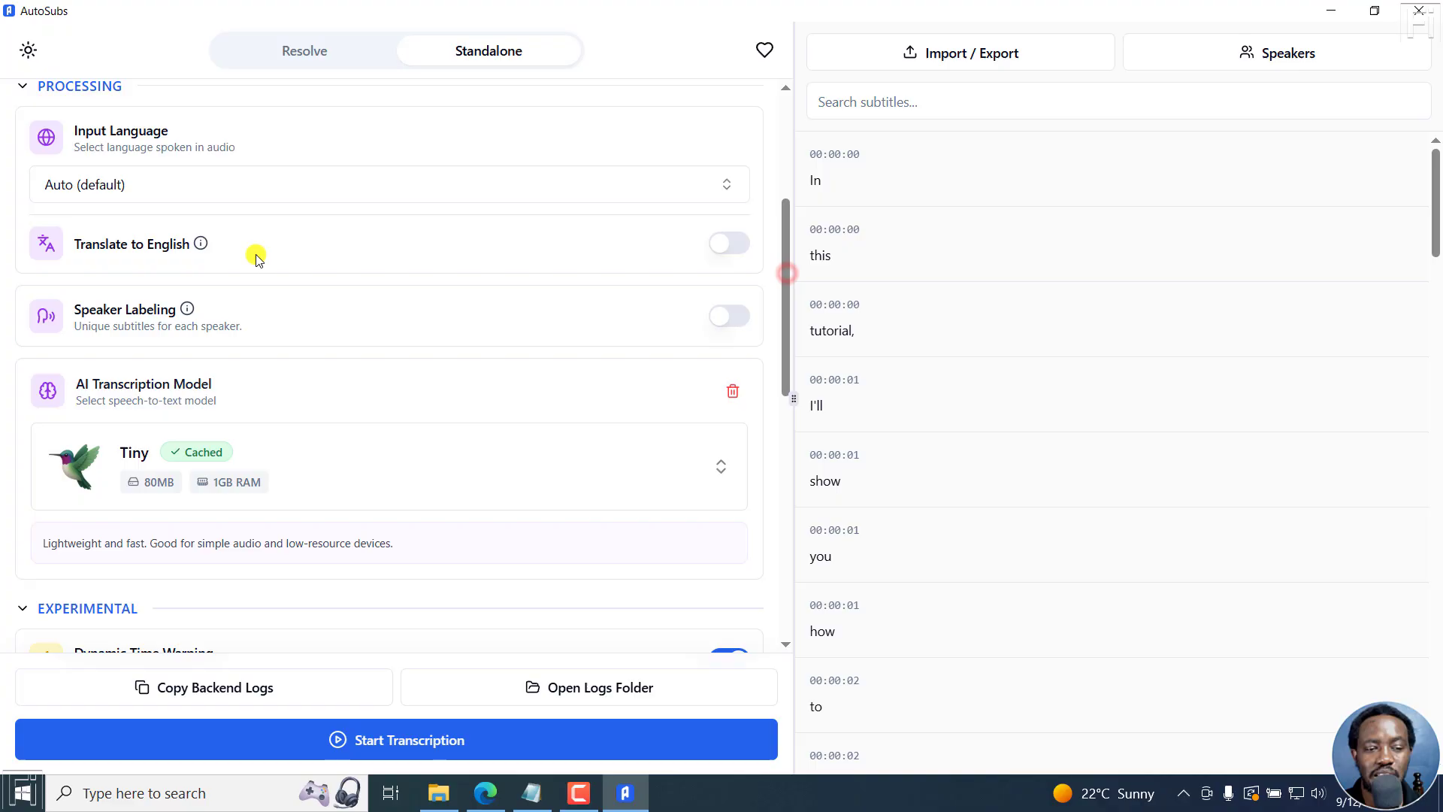
mouse_move(201, 244)
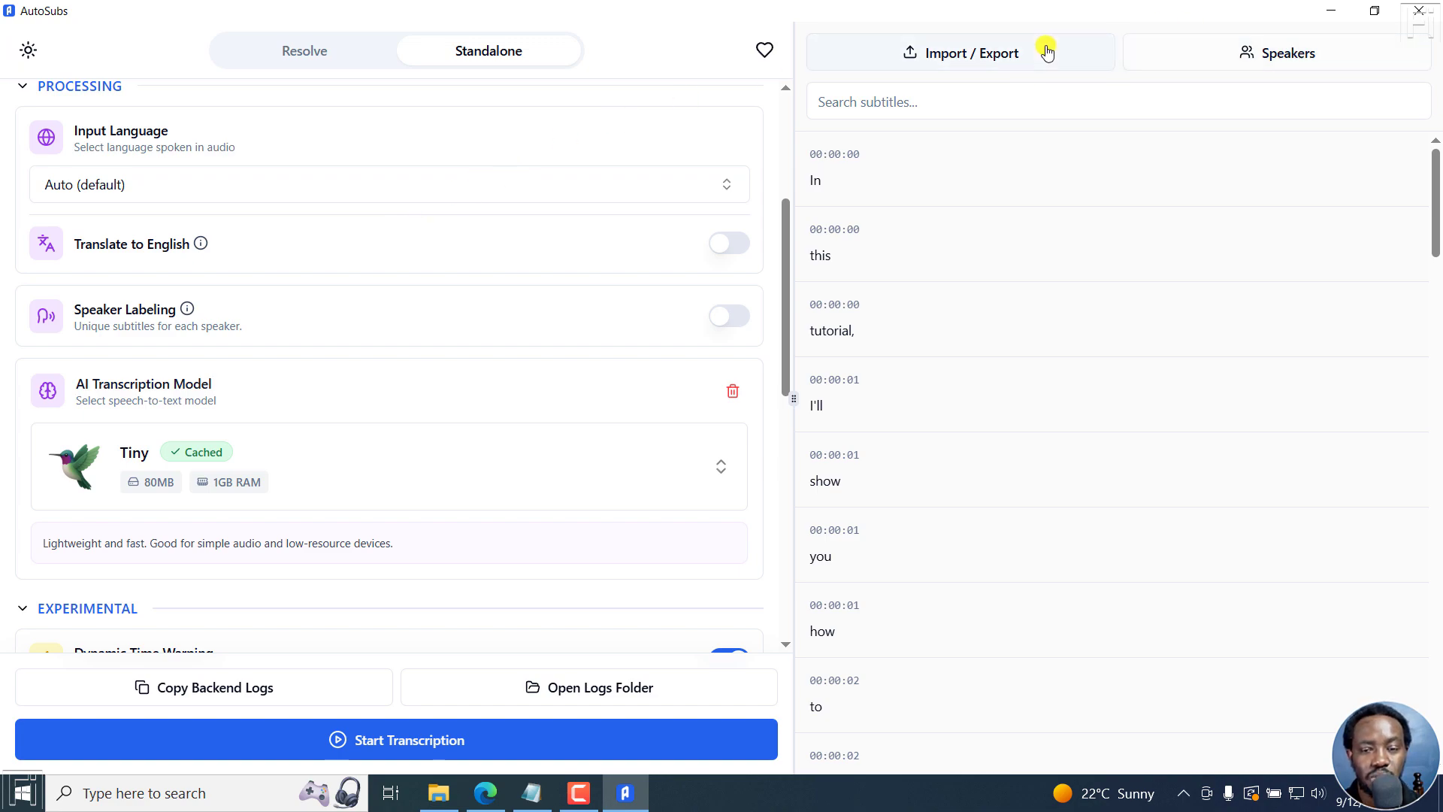
Select JSON as the export format in the Import / Export popover, then close it.
click(1010, 54)
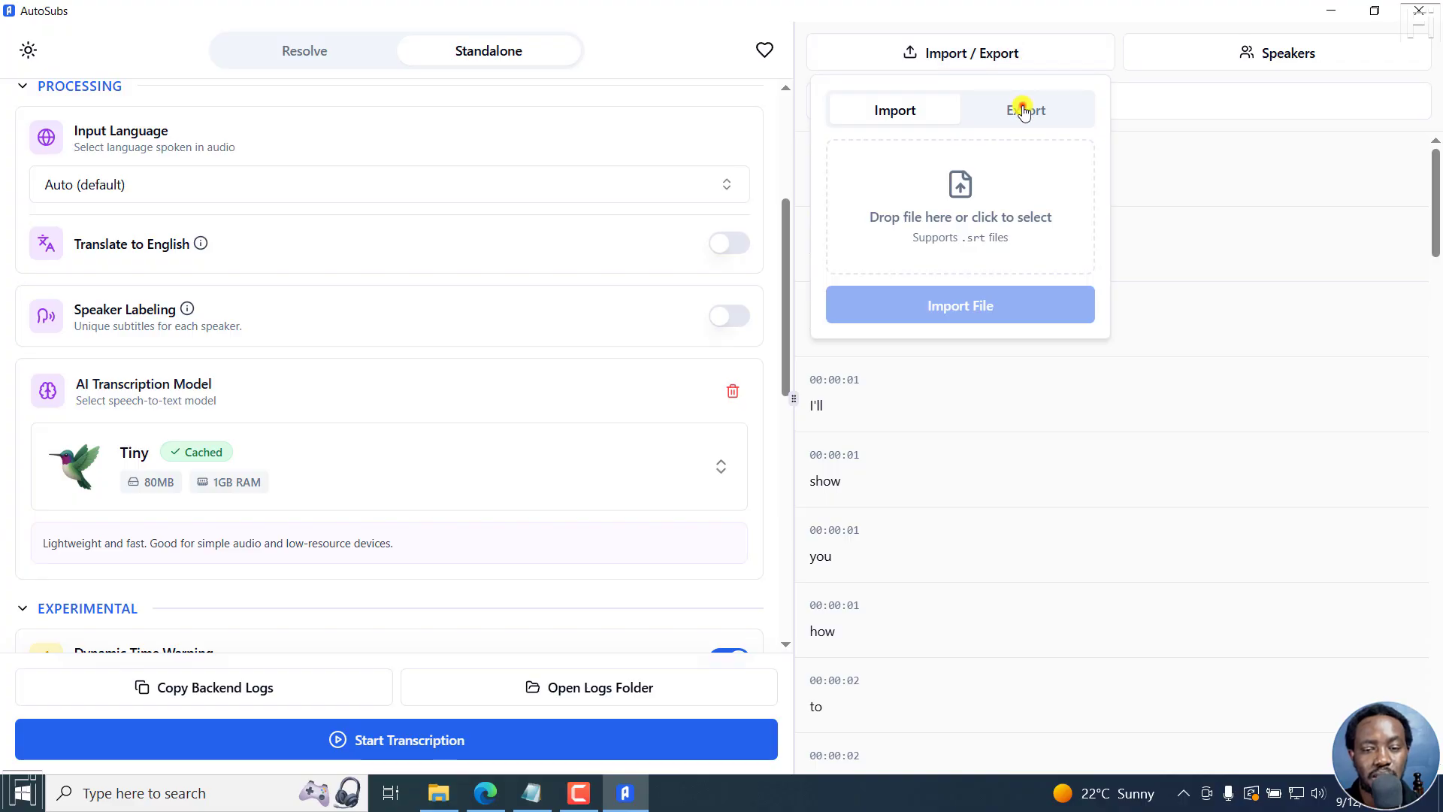
click(1023, 110)
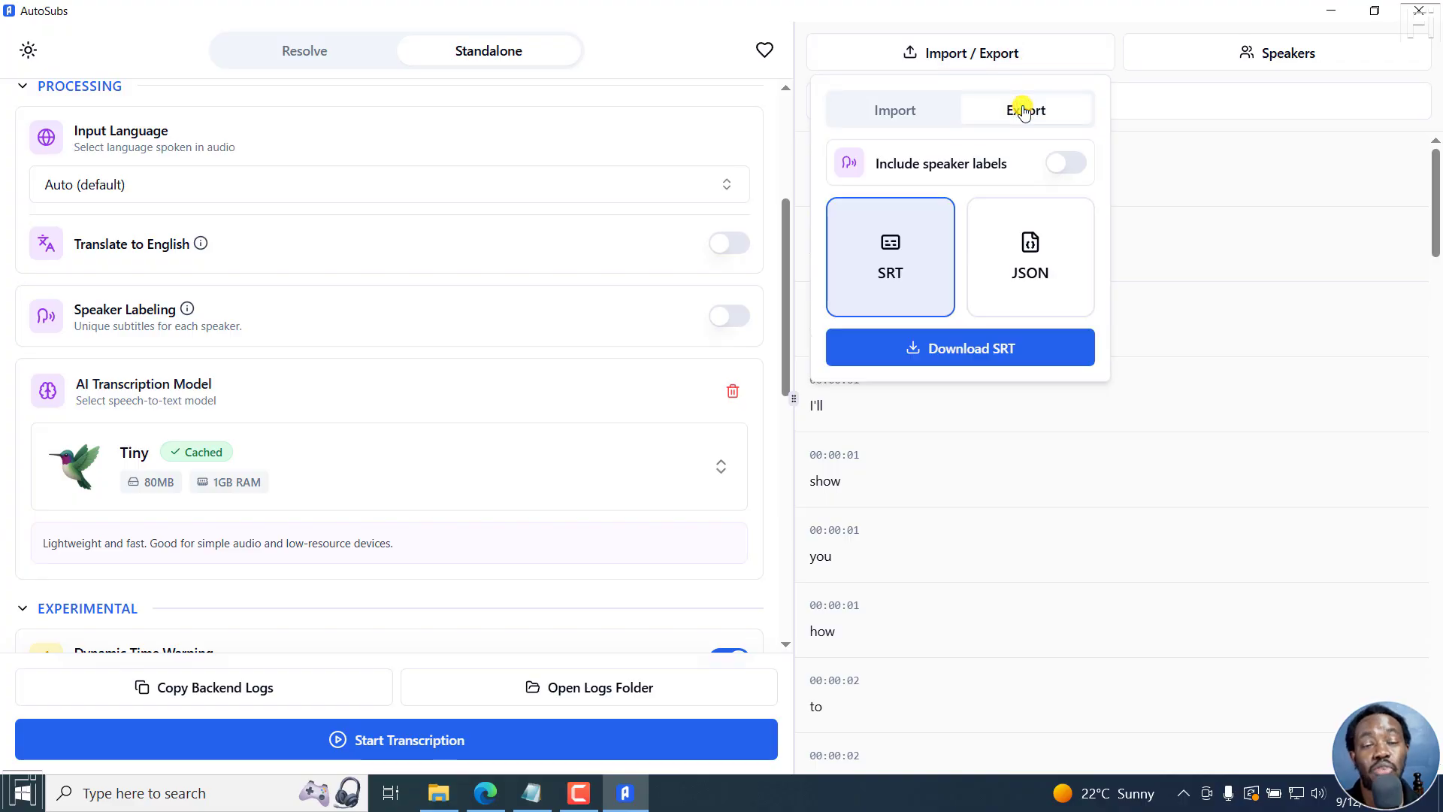
click(892, 271)
click(1027, 265)
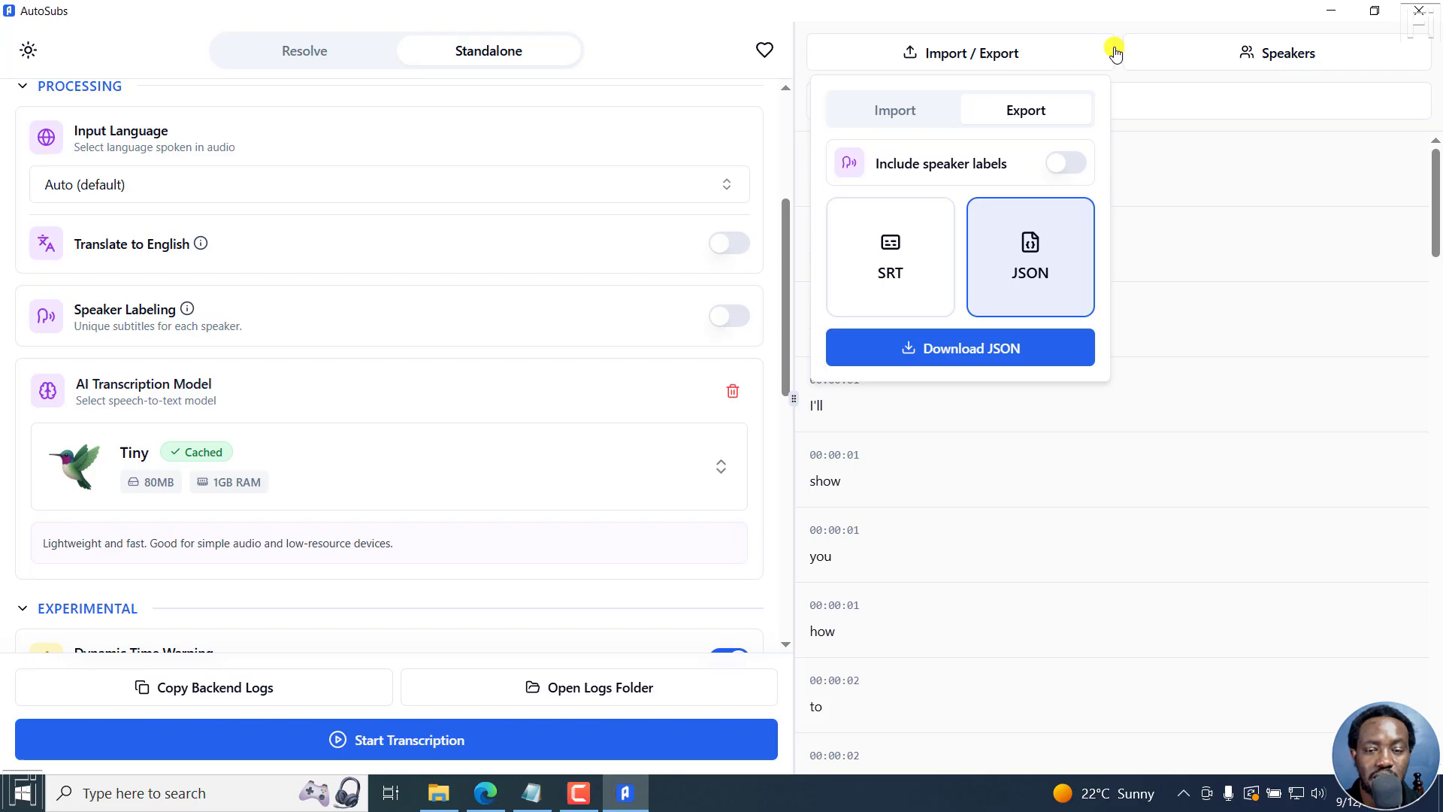
click(1114, 20)
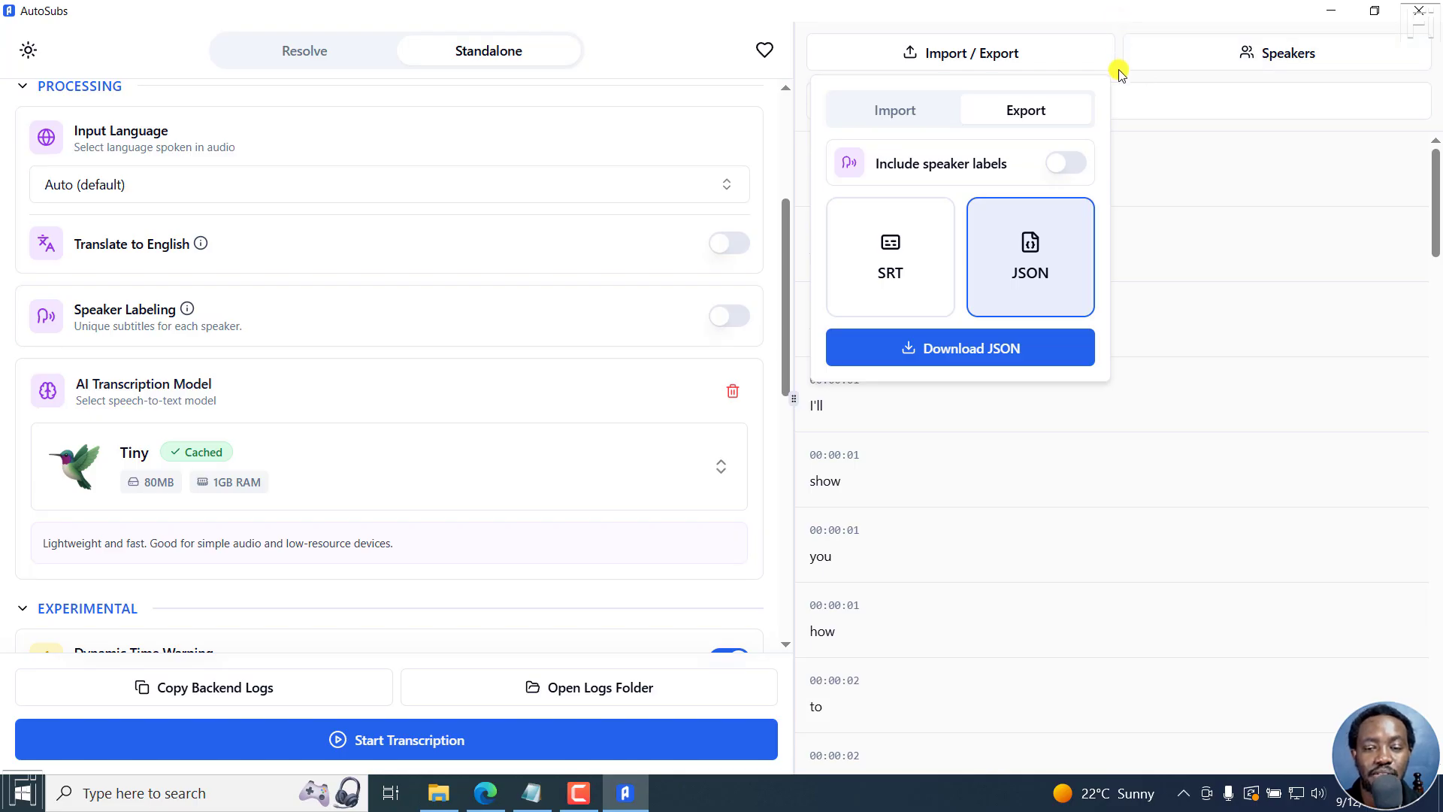
click(1118, 69)
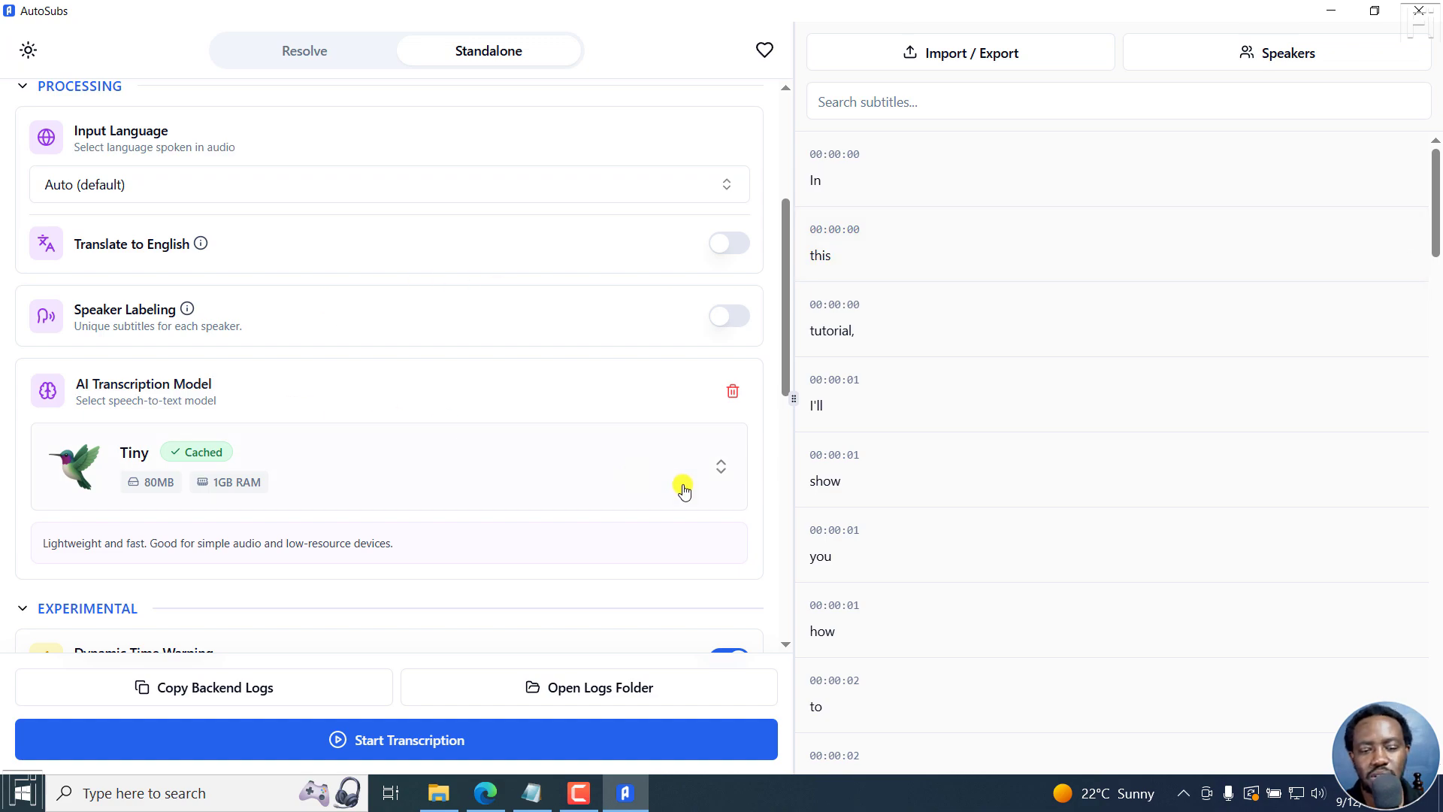
Choose Large at the bottom of the model list, then scroll the panel back to the top.
click(705, 465)
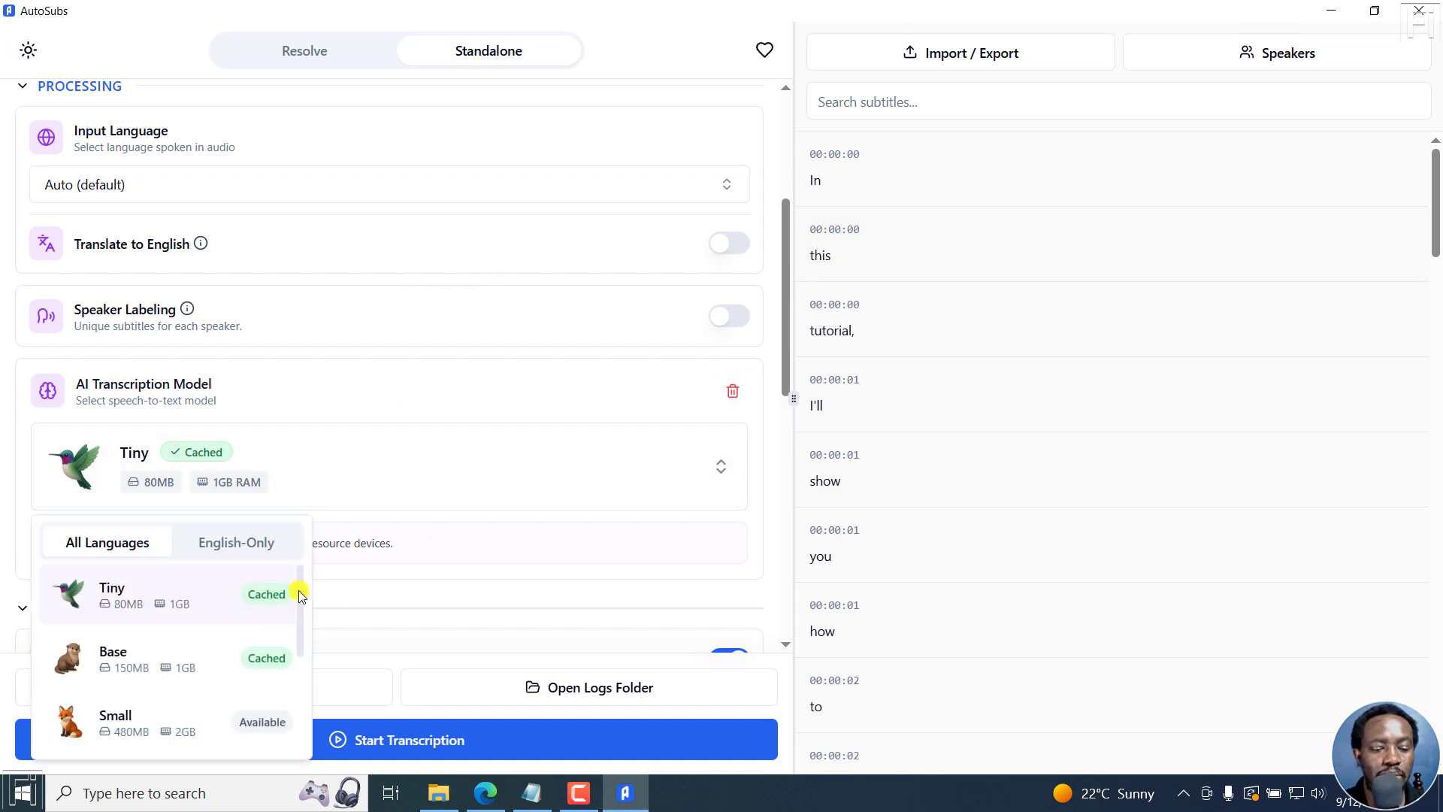
drag(300, 589, 299, 685)
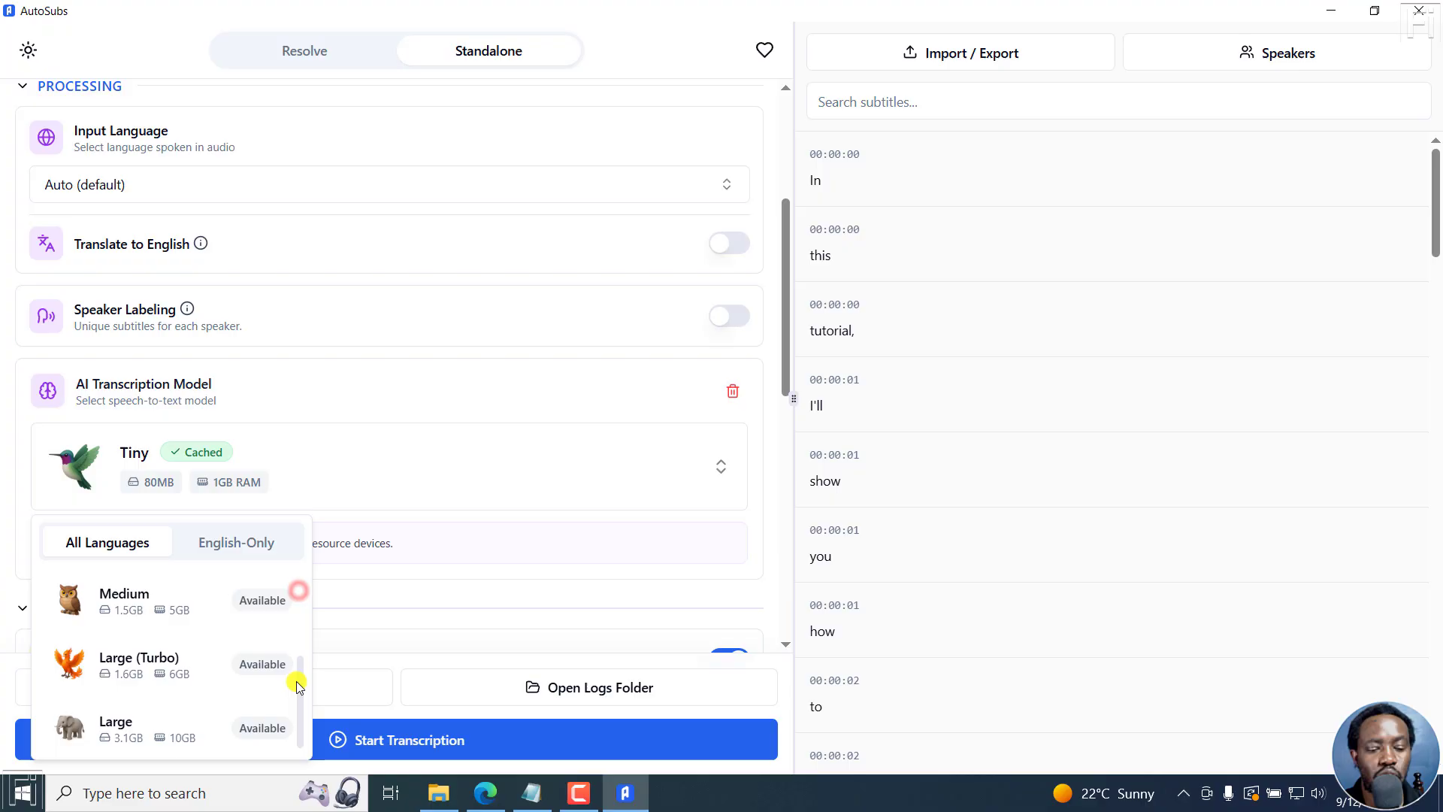
click(142, 698)
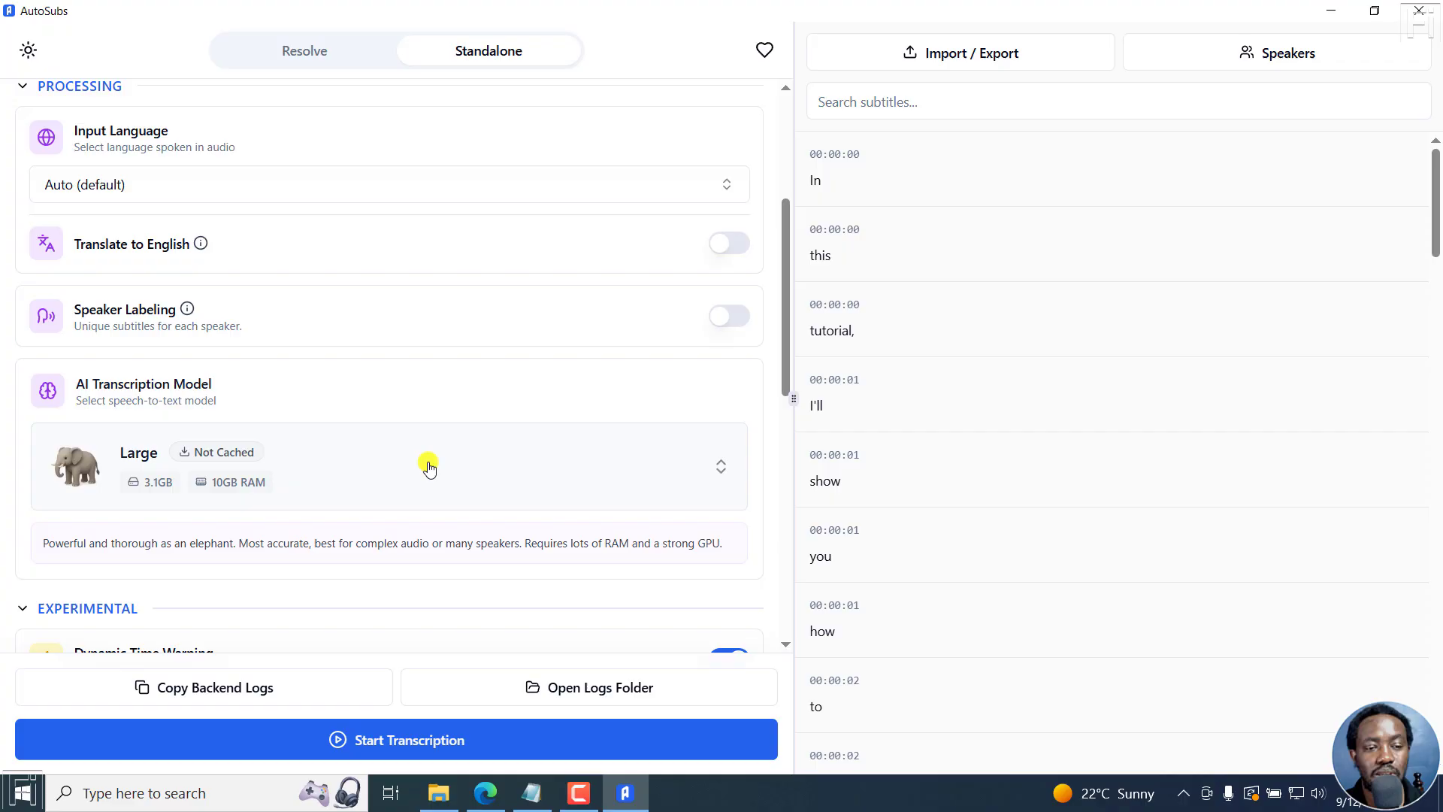
drag(789, 233, 781, 152)
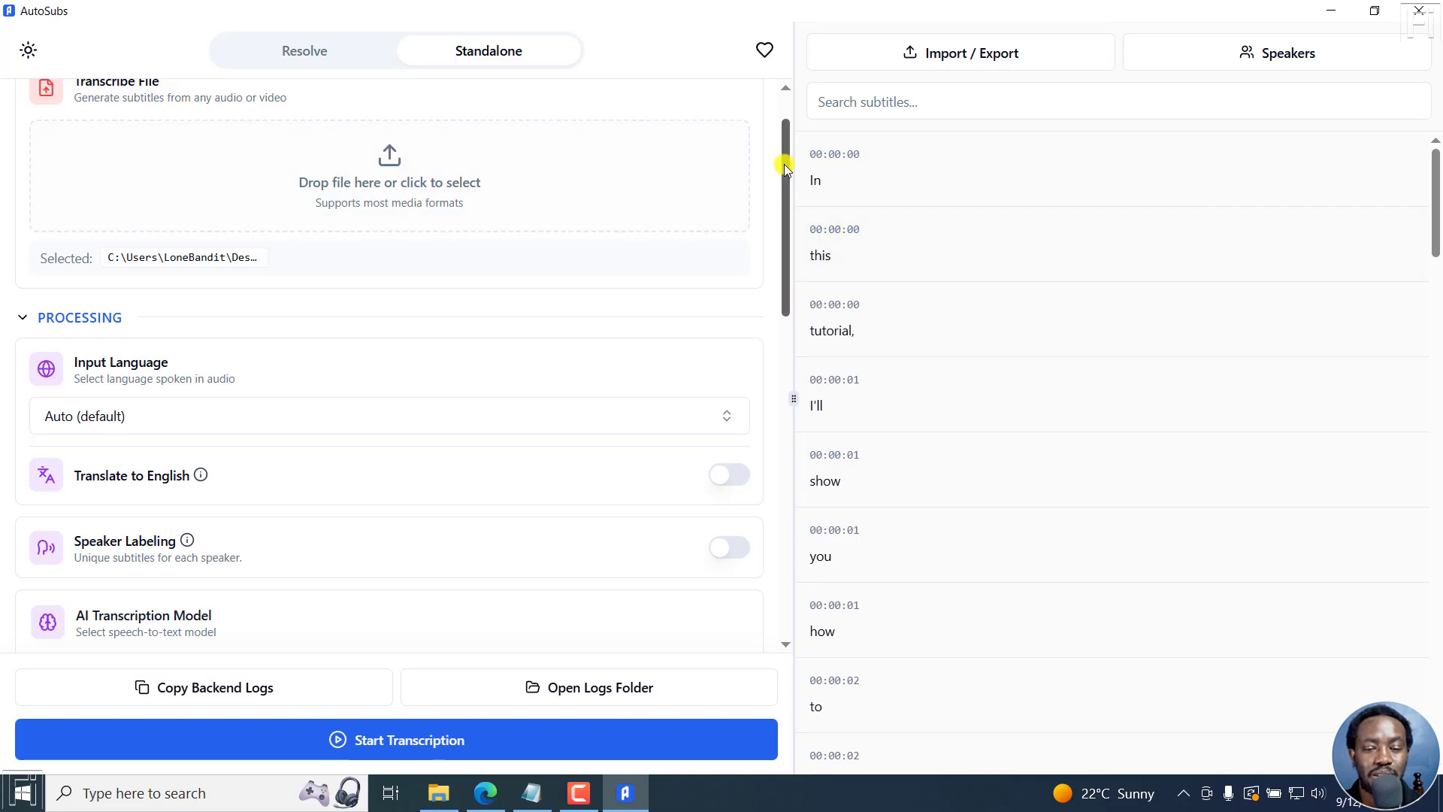
drag(783, 161, 786, 71)
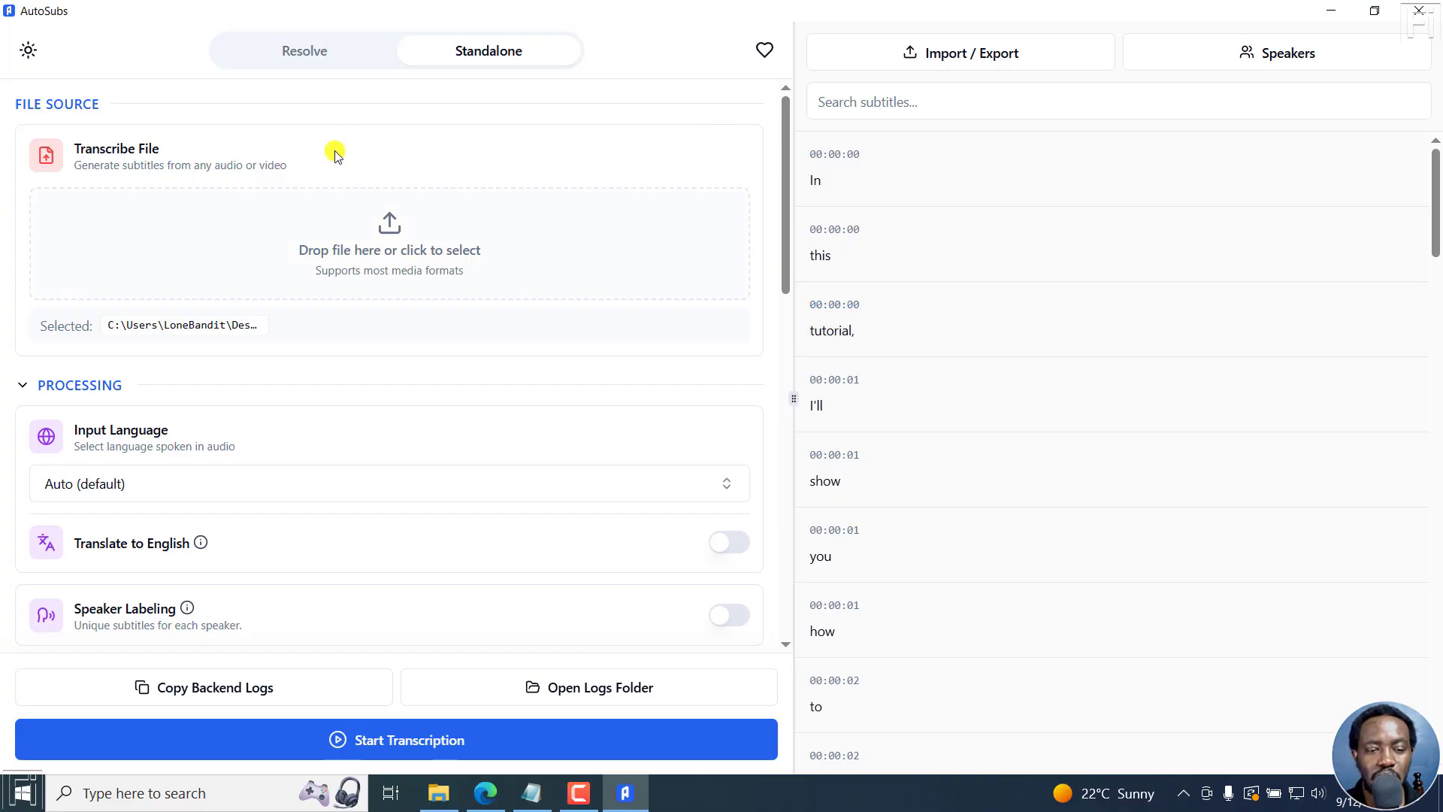
Open Import / Export, set the export format back to SRT, and return to Import.
click(982, 55)
click(887, 113)
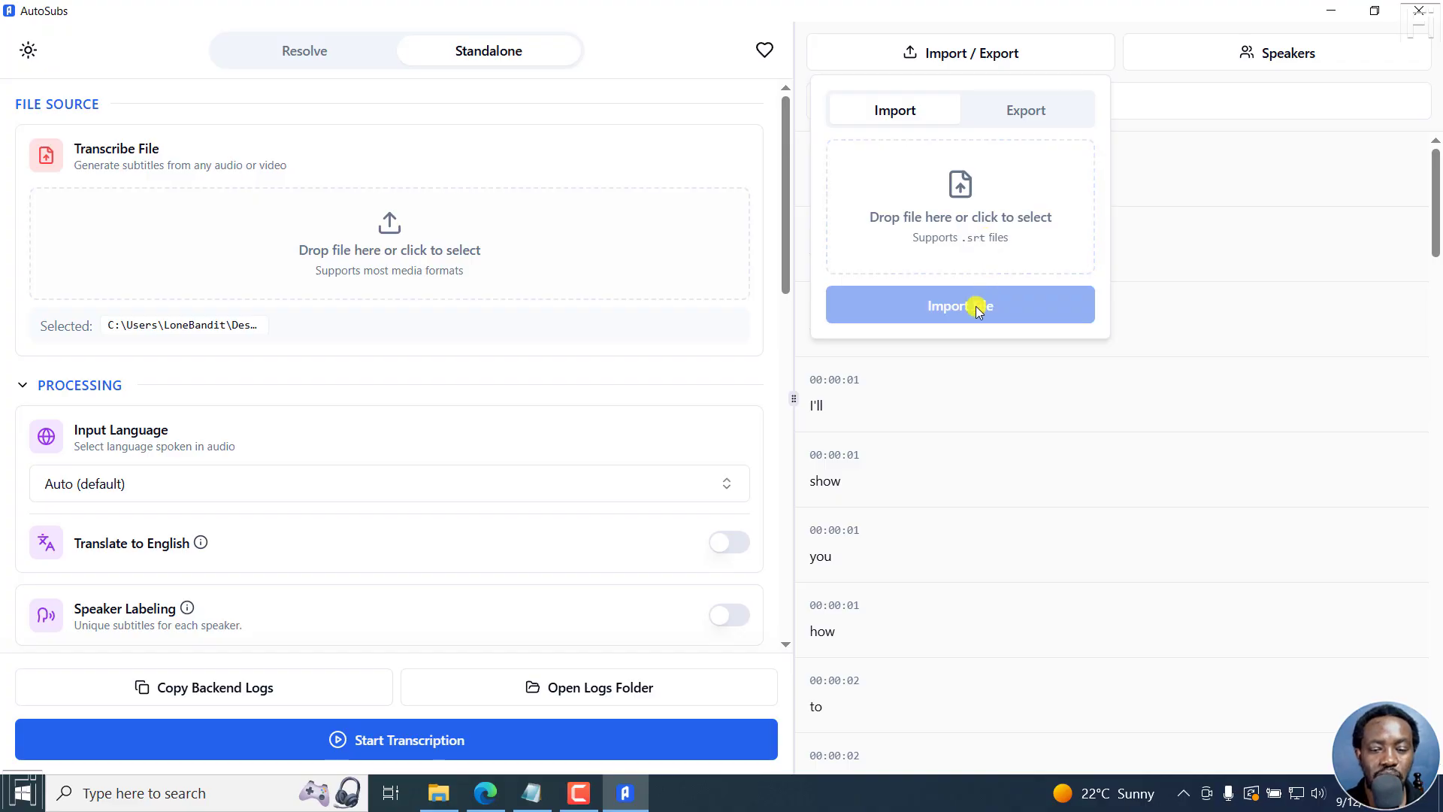
click(1007, 112)
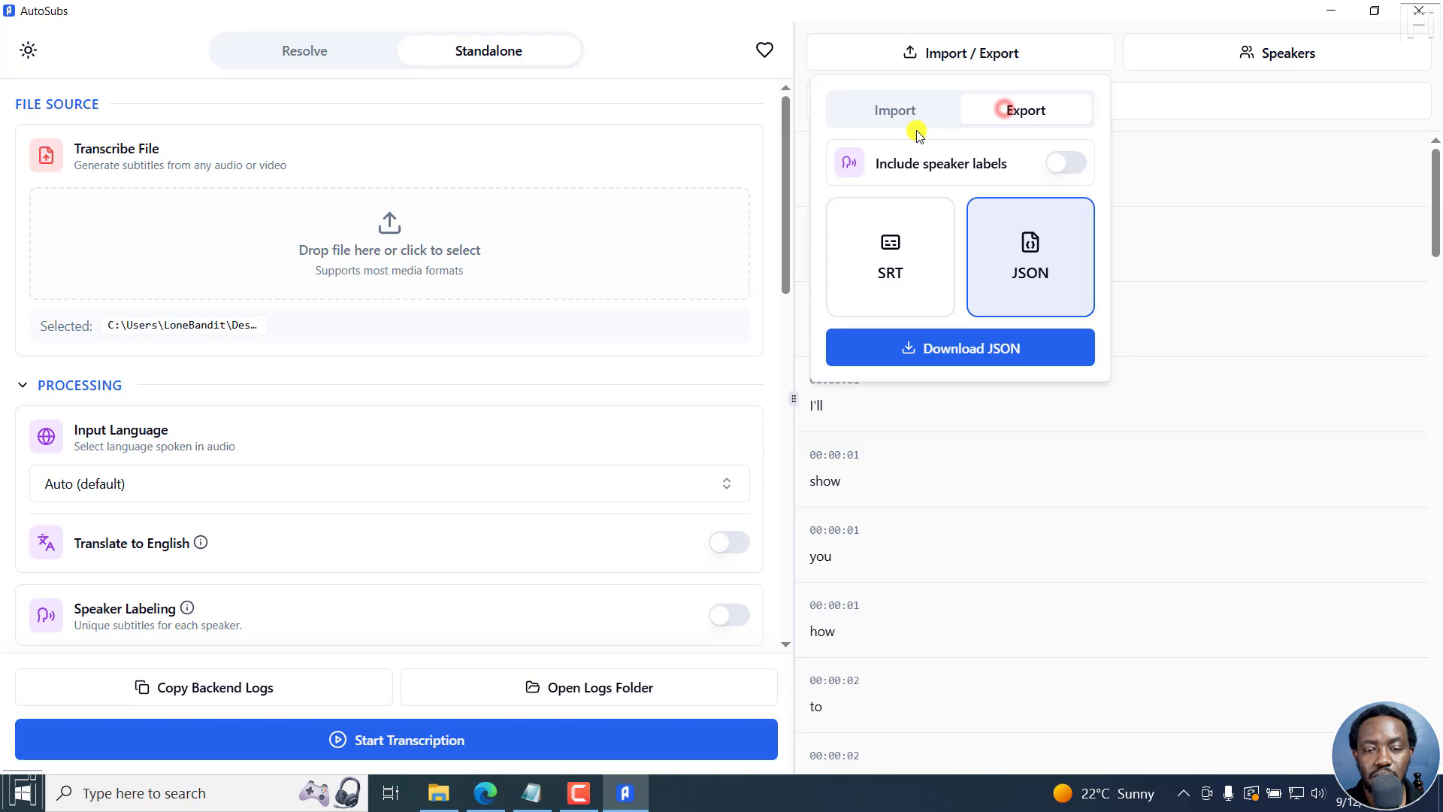
click(896, 250)
click(894, 109)
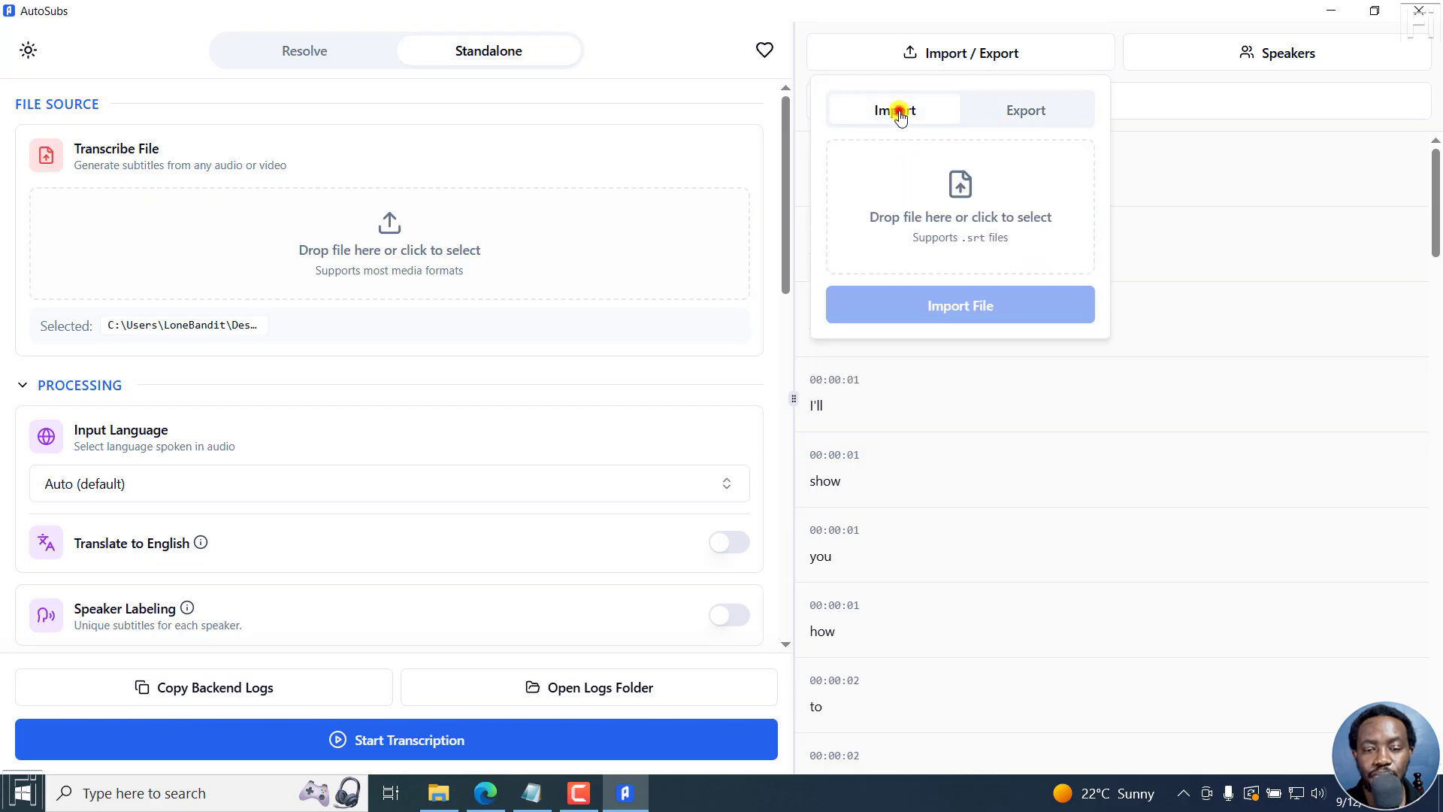
Browse to Desktop > Sample, pick Clip 3.srt, and import it.
click(906, 236)
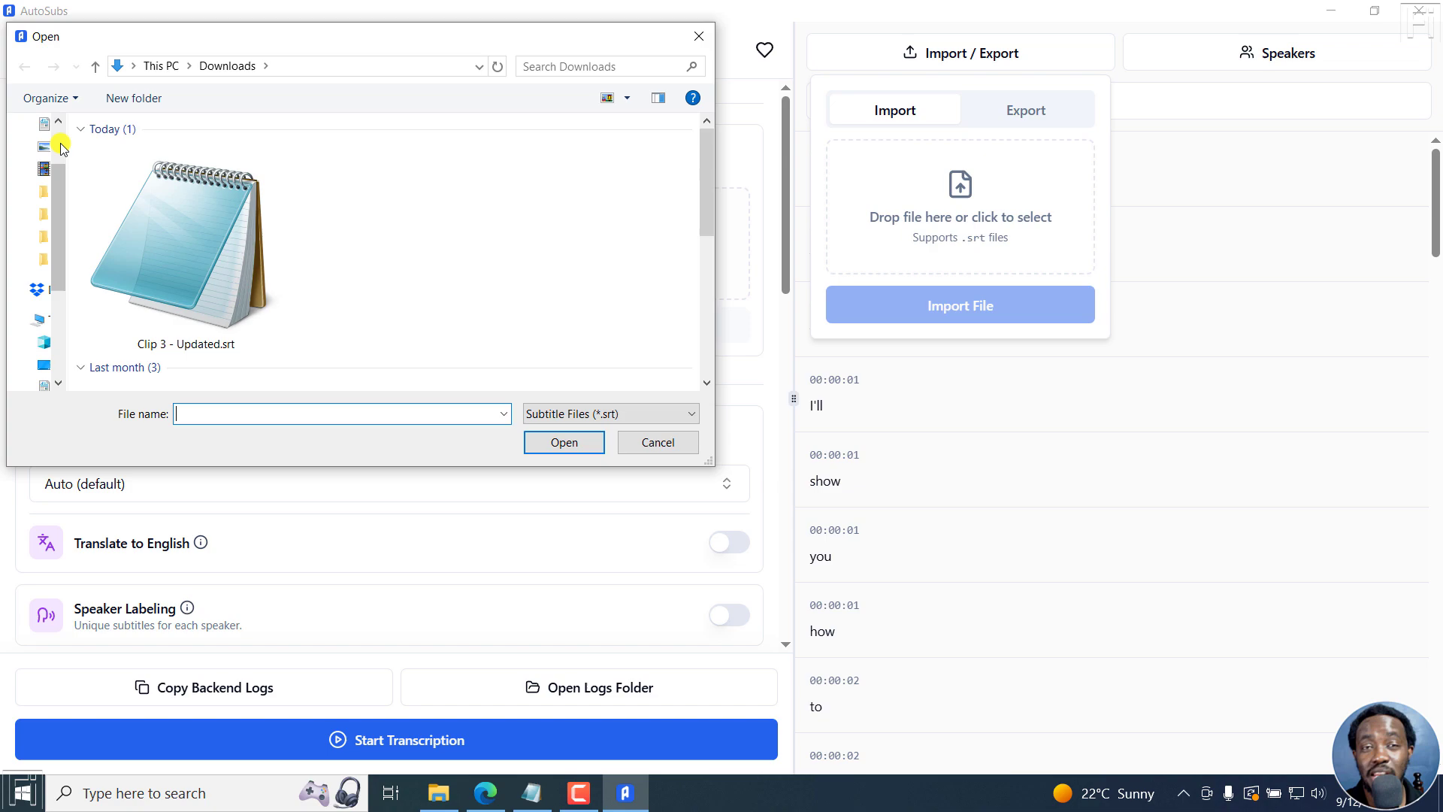
scroll(60, 146, up, 2)
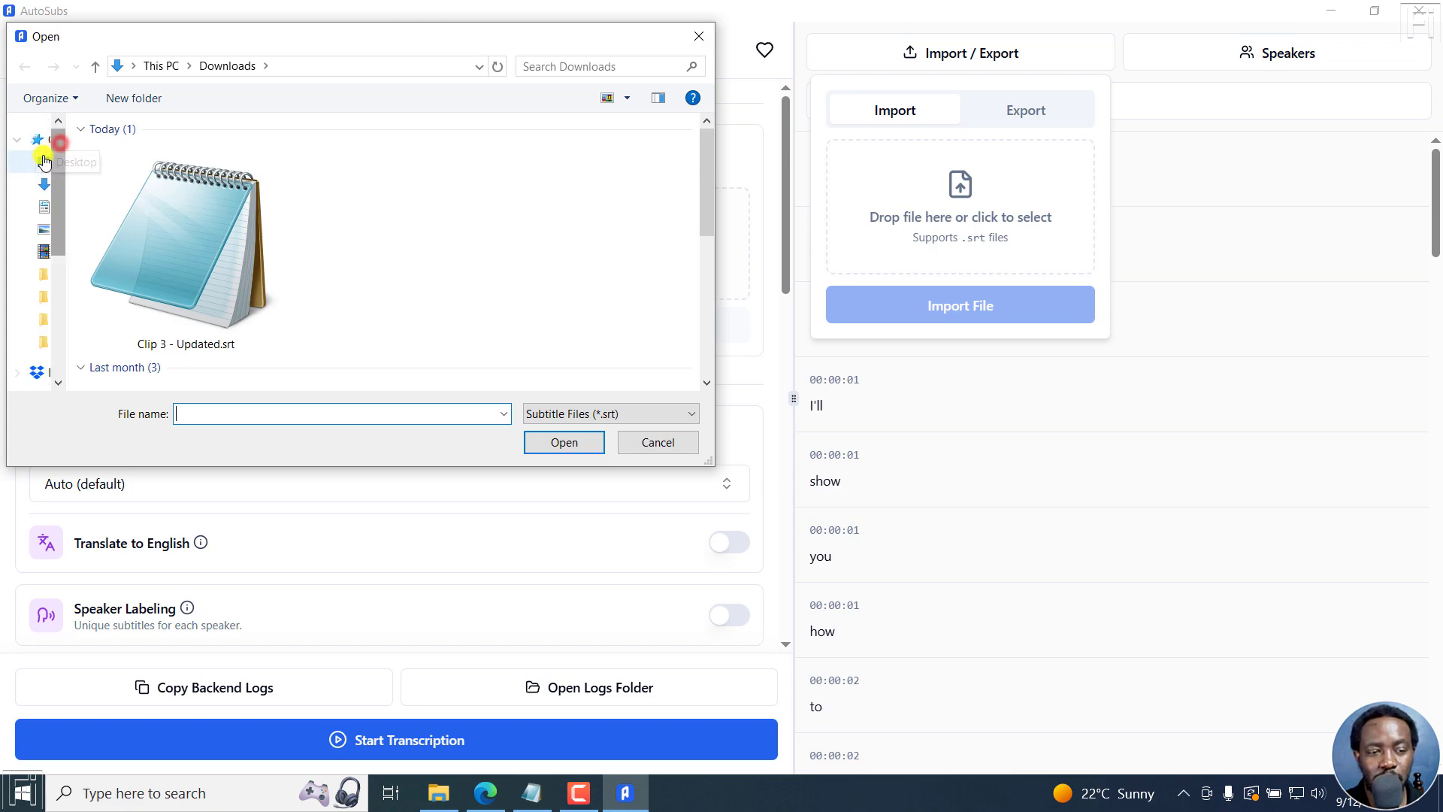
click(43, 159)
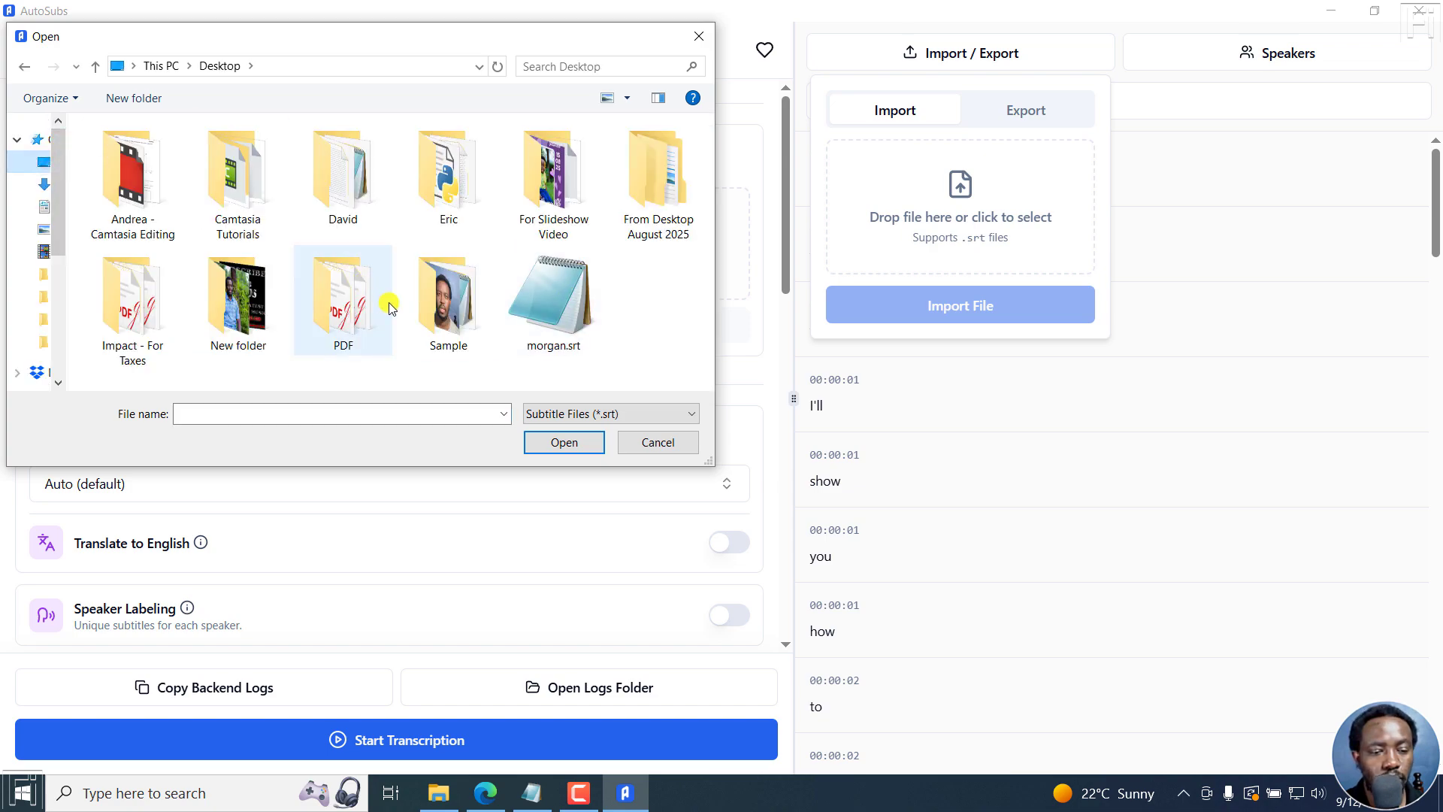
double_click(419, 295)
click(150, 197)
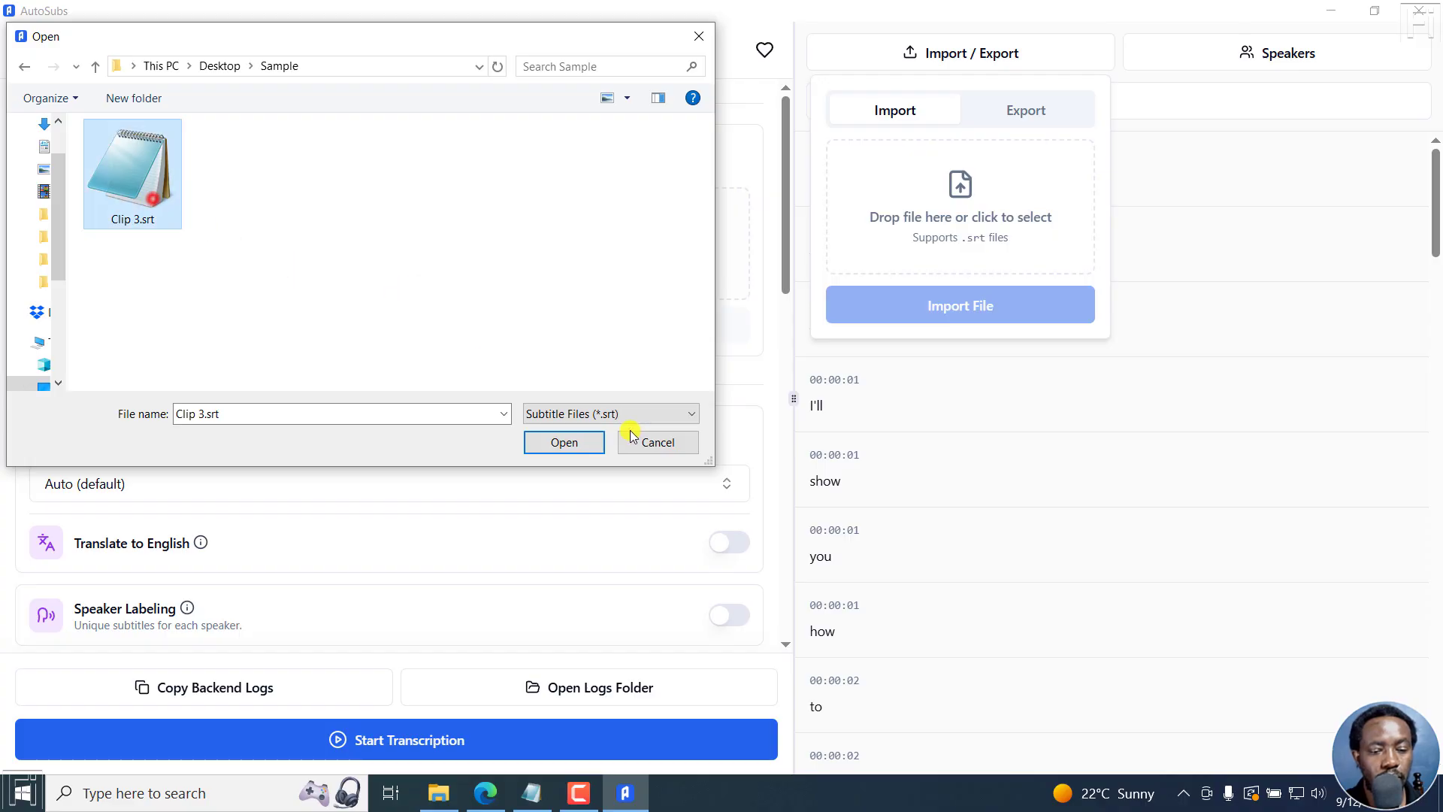
click(563, 442)
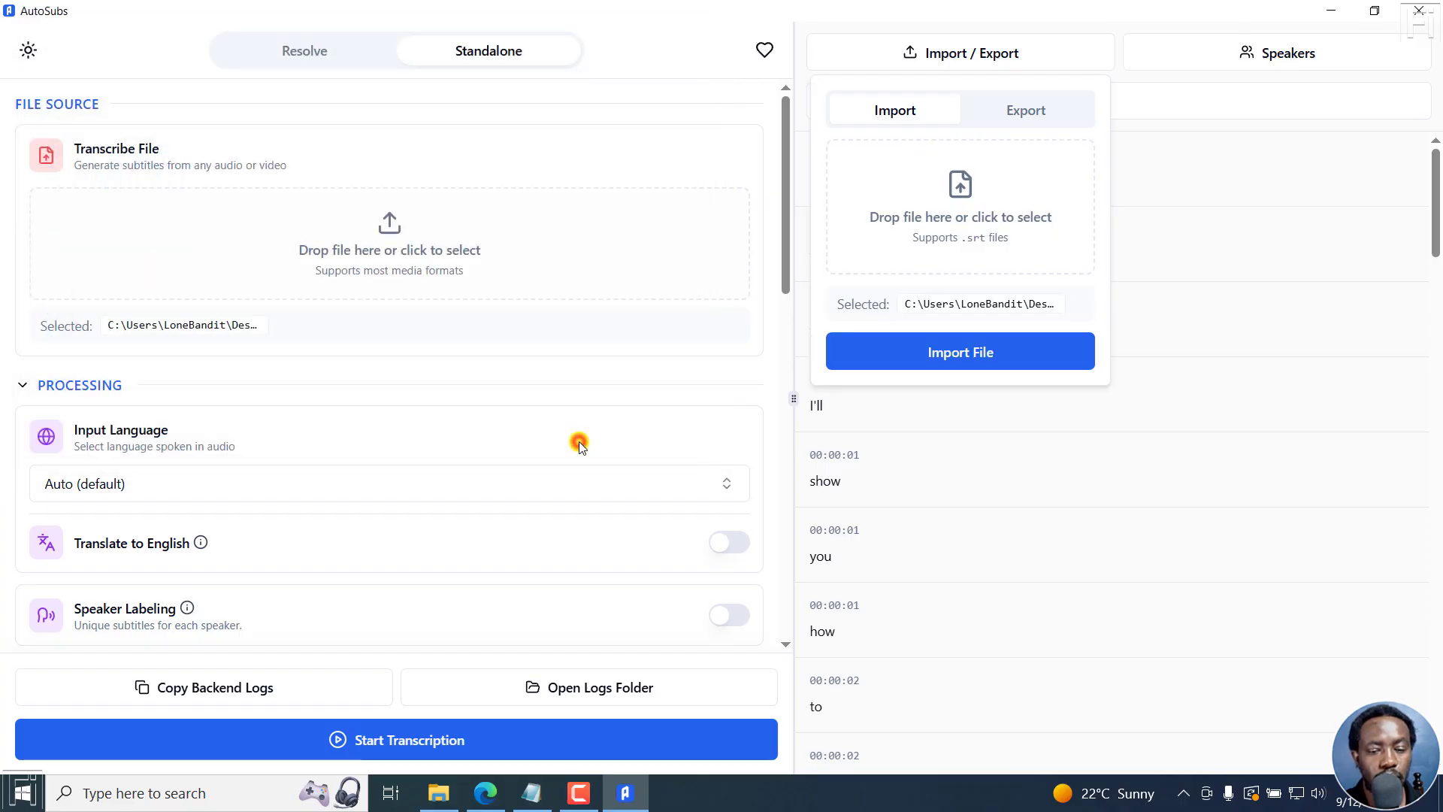
click(981, 351)
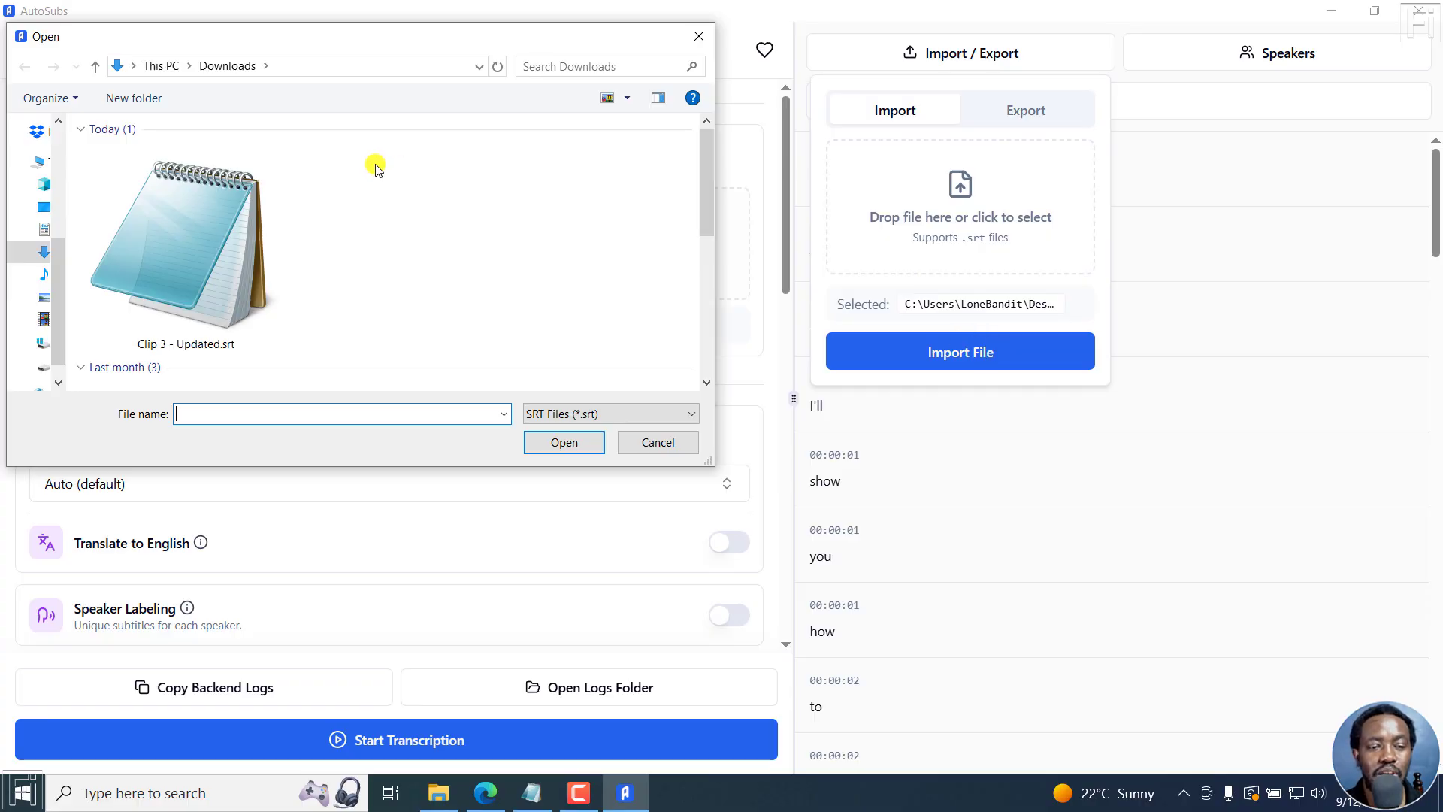
Re-select Clip 3.srt from Desktop > Sample, import it, and close the import panel.
click(57, 142)
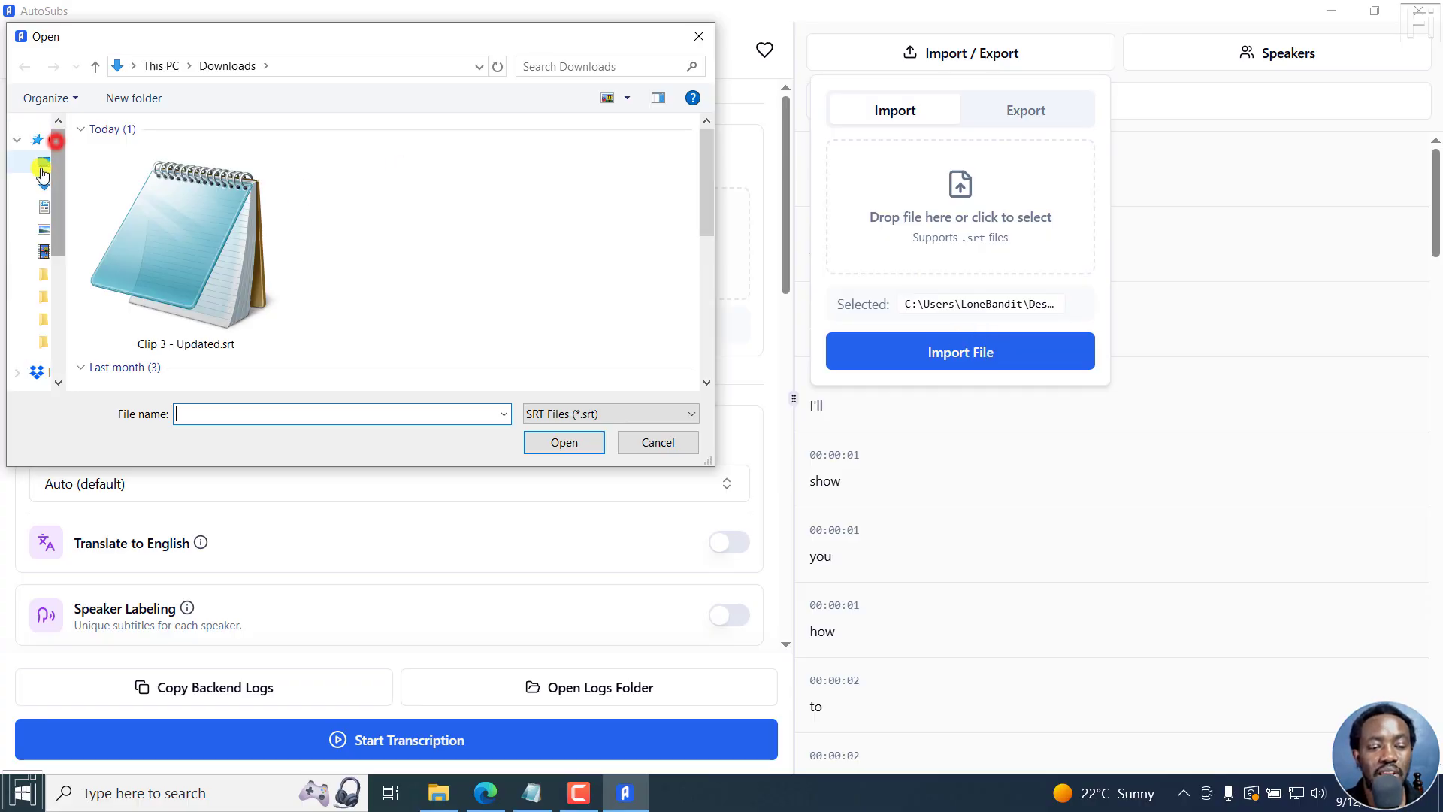
click(44, 162)
double_click(425, 300)
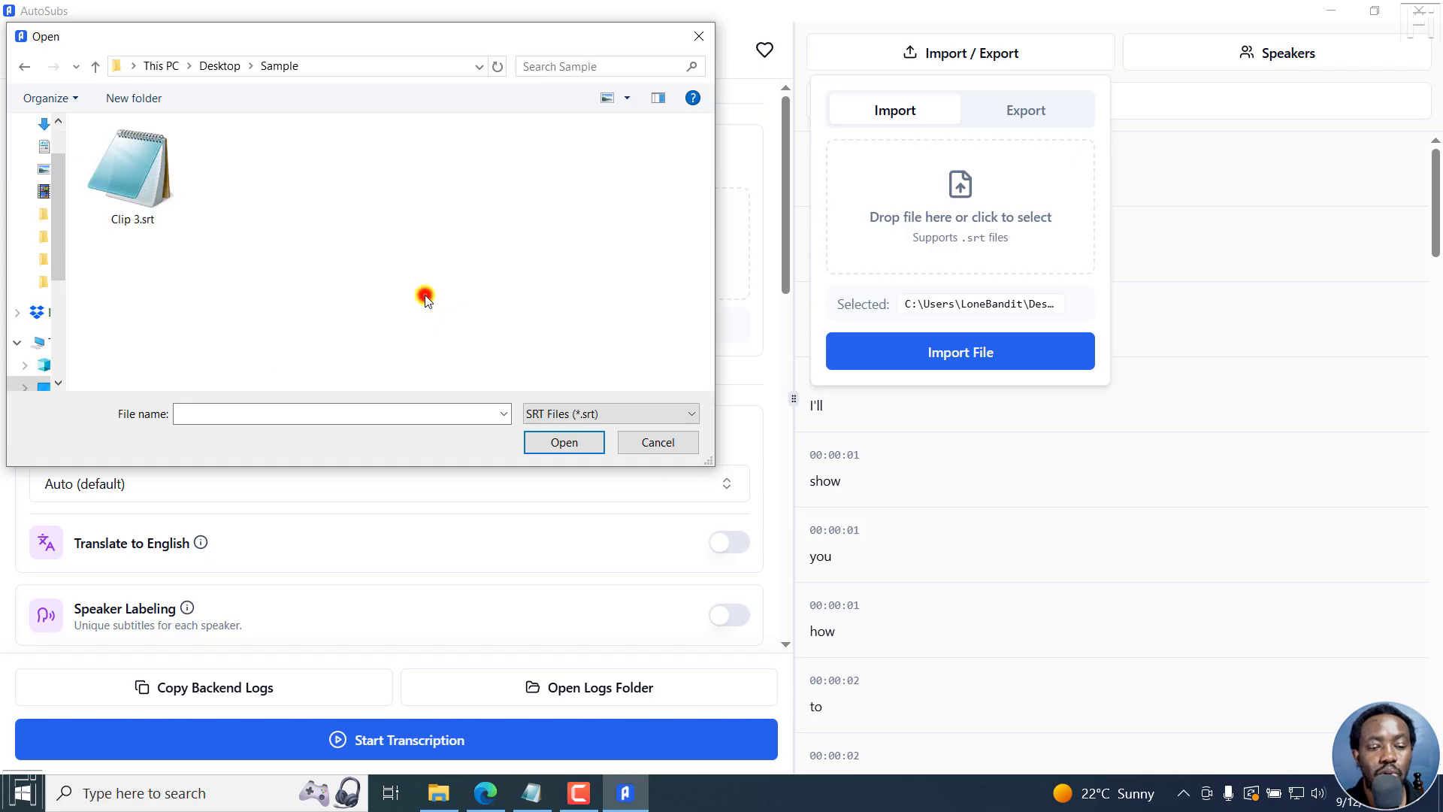
click(91, 156)
click(577, 440)
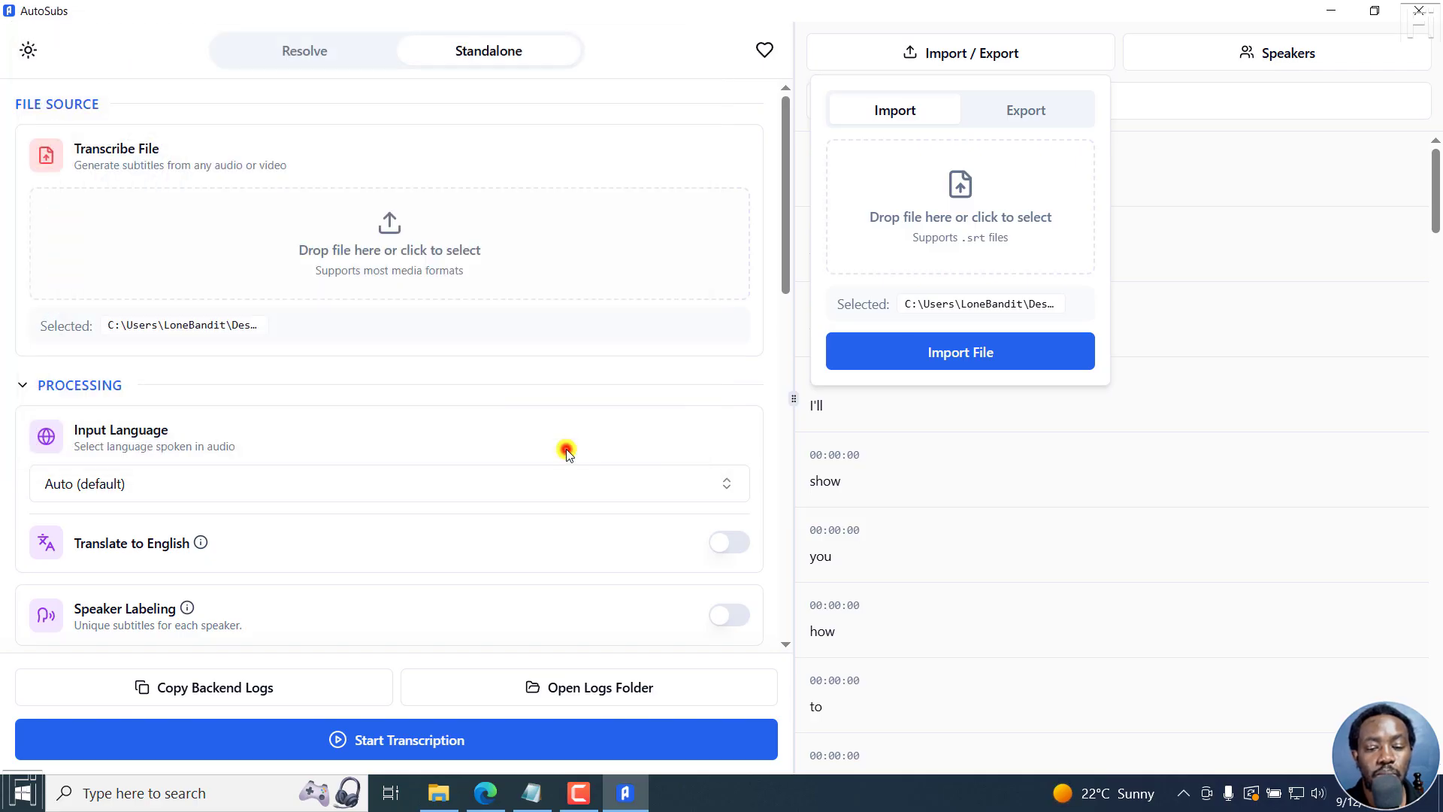
click(1013, 357)
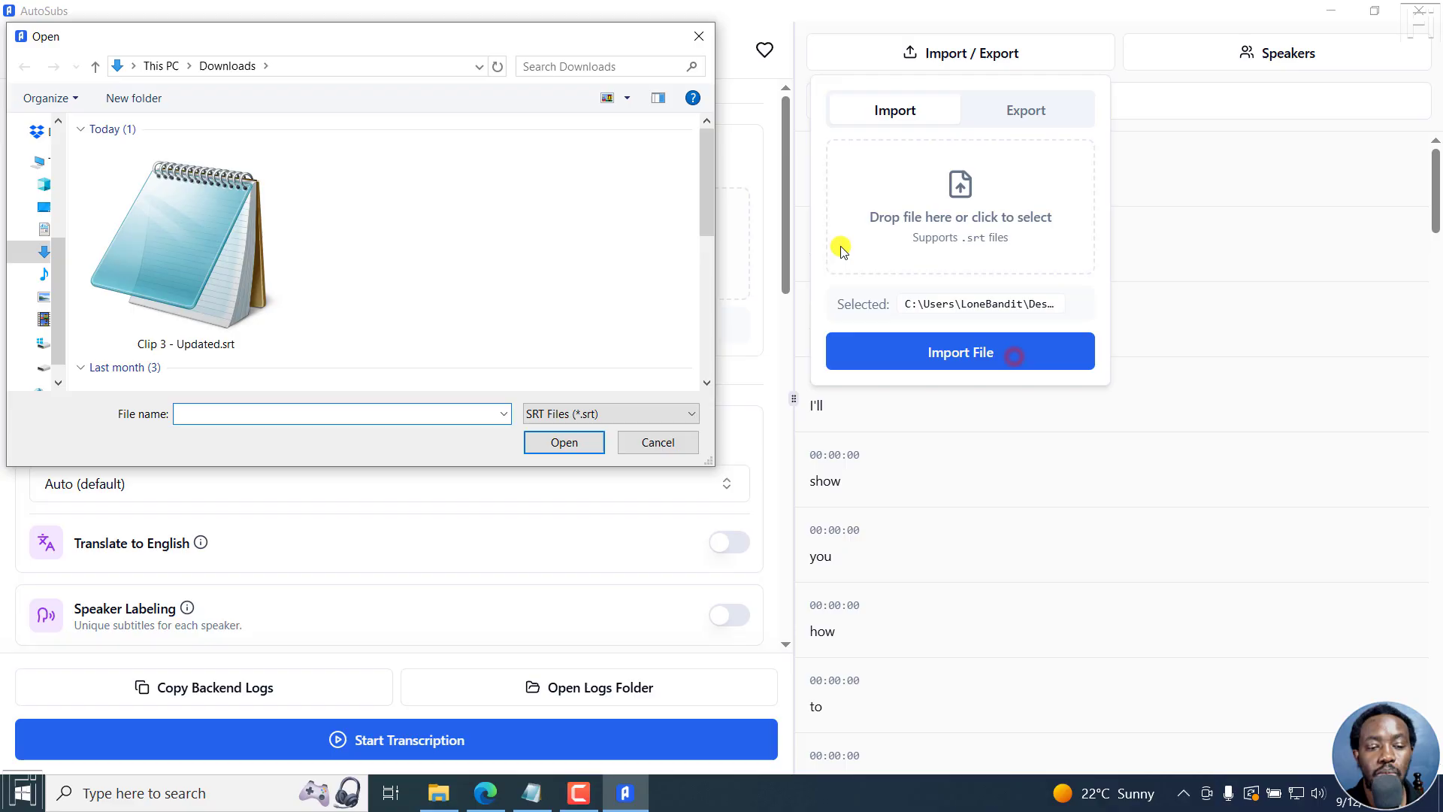
click(698, 36)
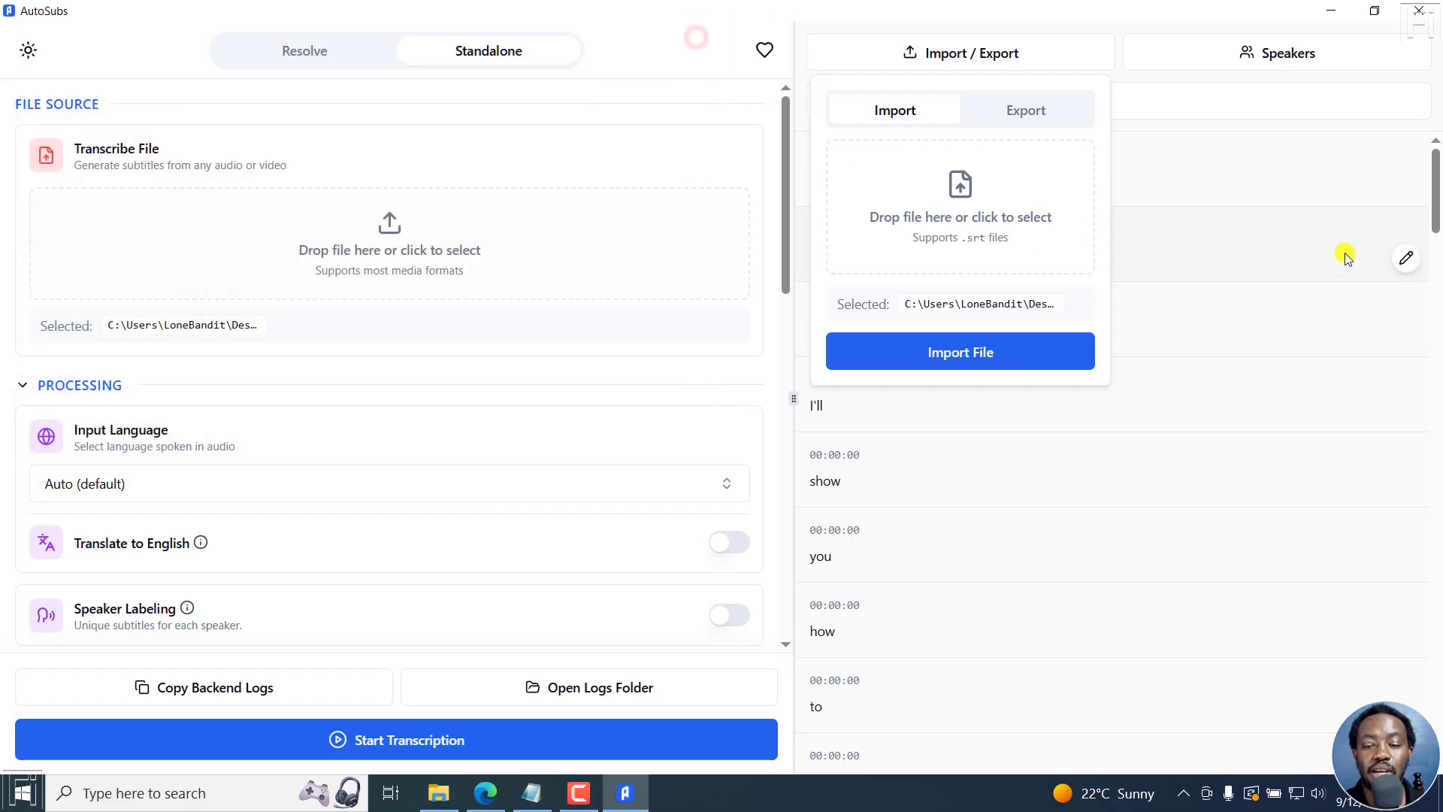
click(1173, 98)
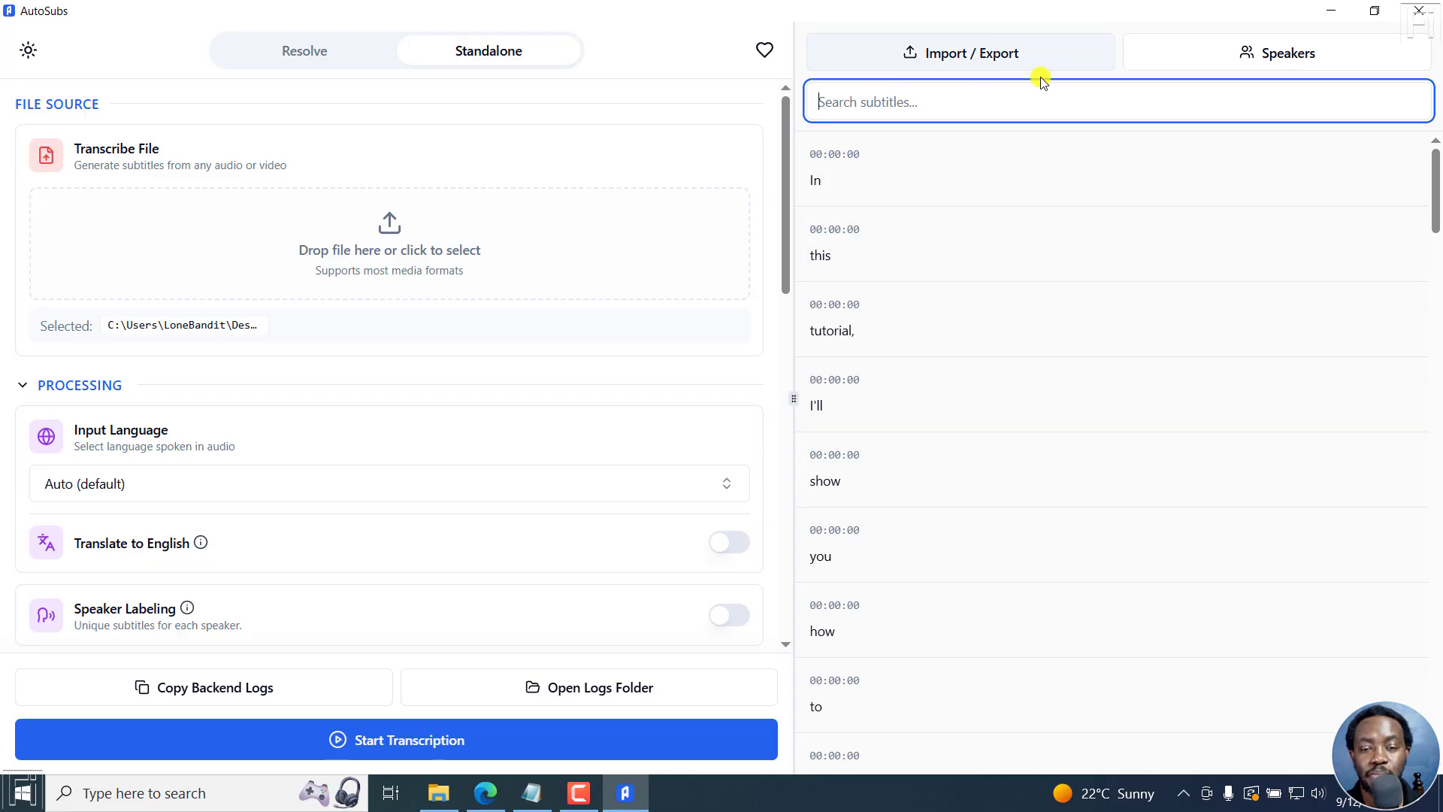
click(965, 48)
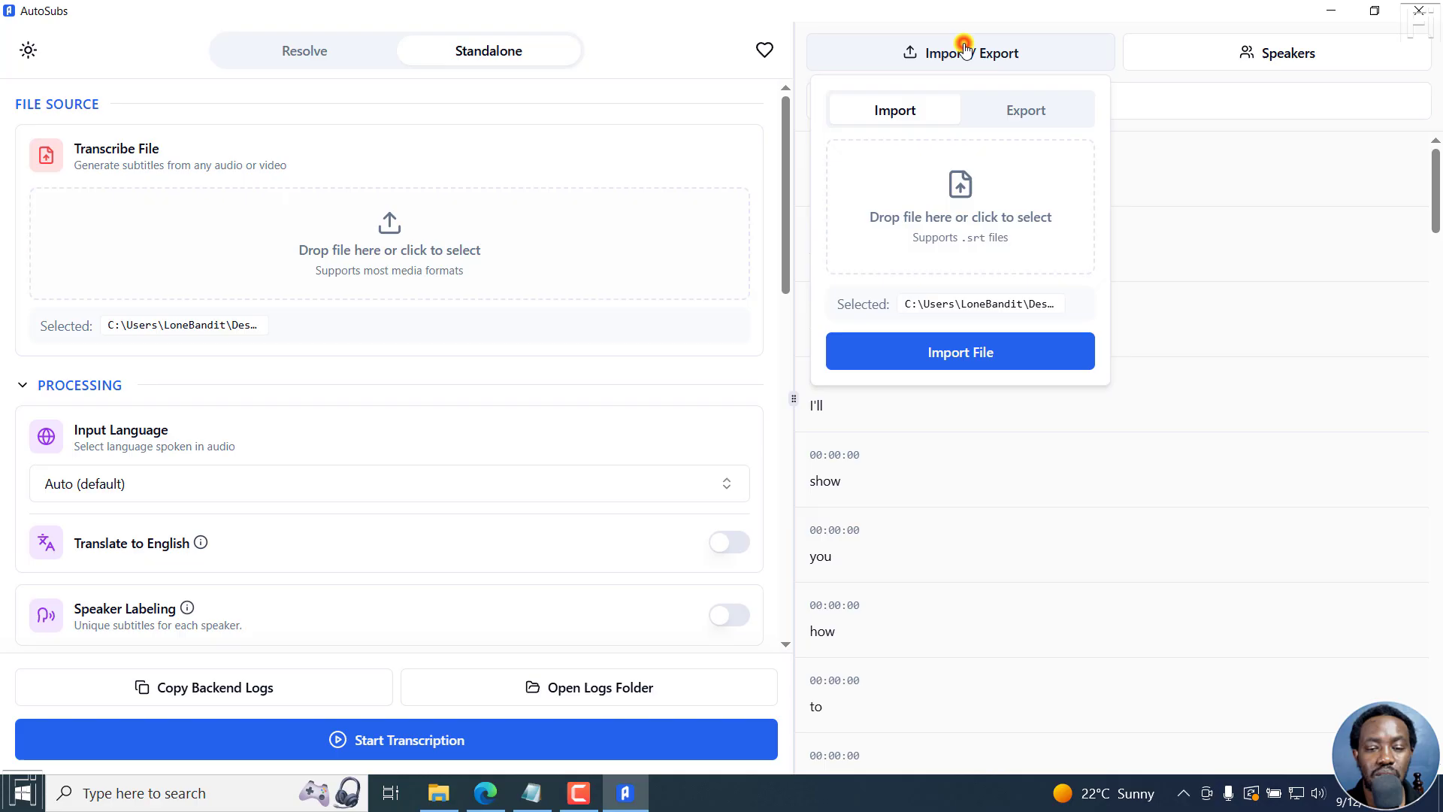
click(1312, 334)
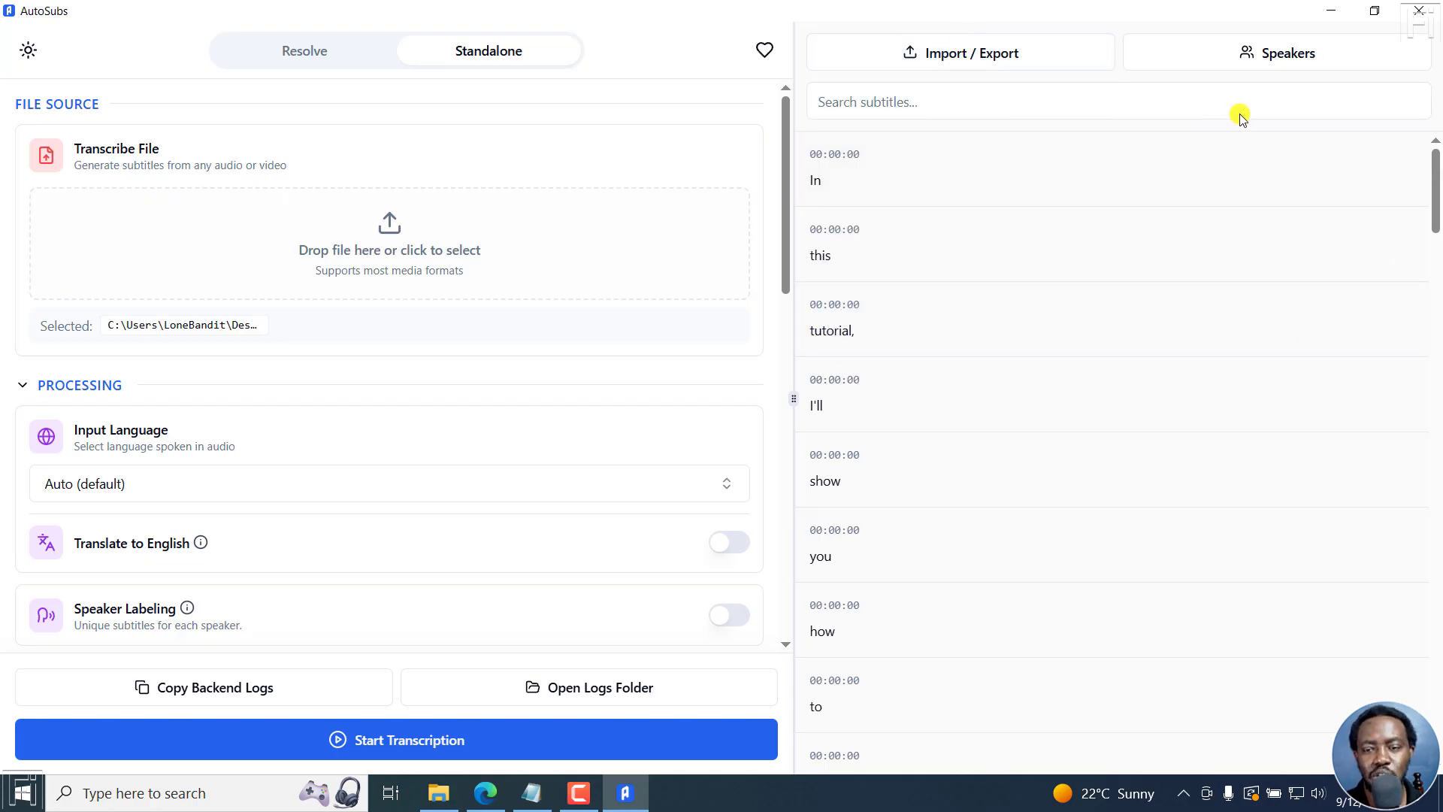
click(1394, 101)
drag(1433, 192, 1437, 752)
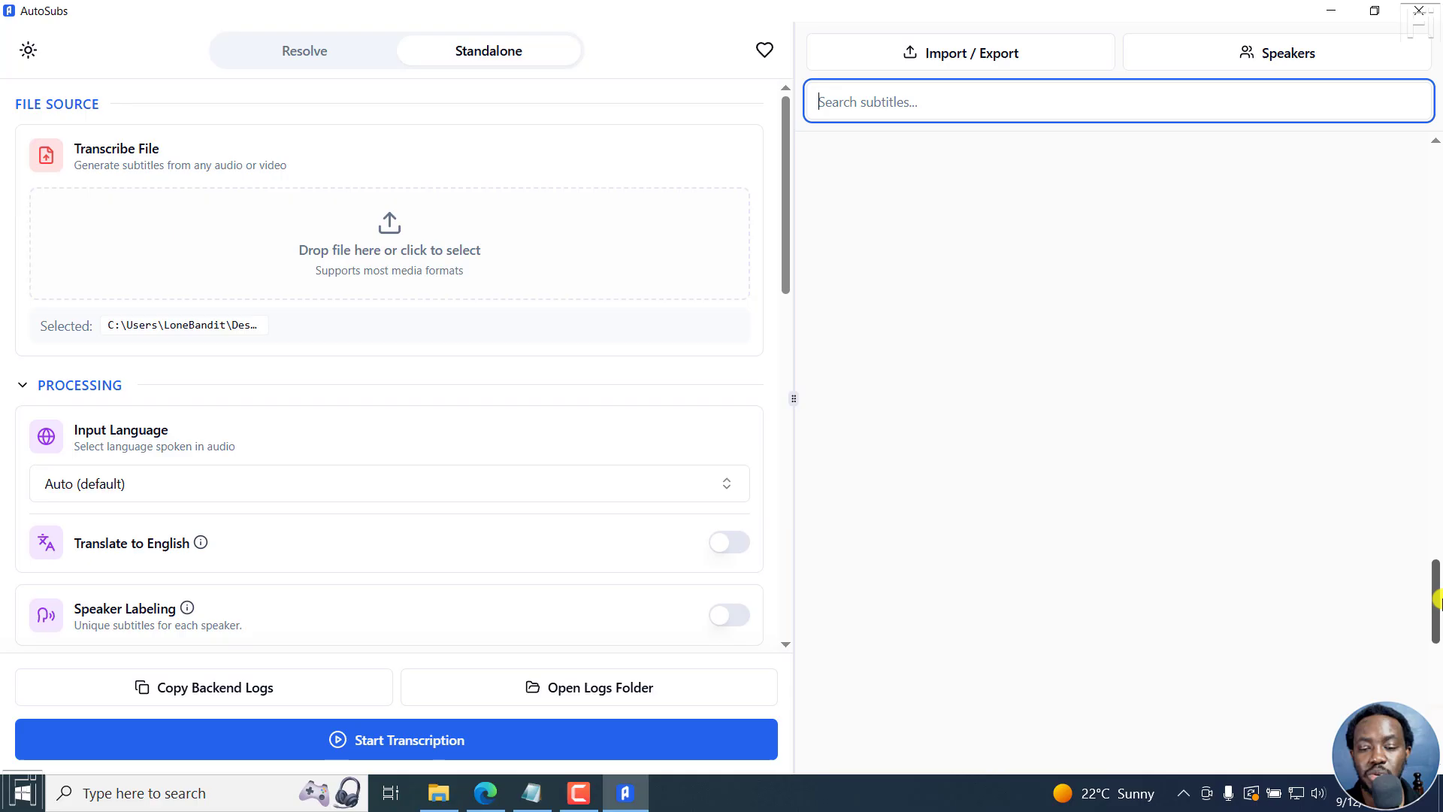
drag(1437, 601, 1417, 257)
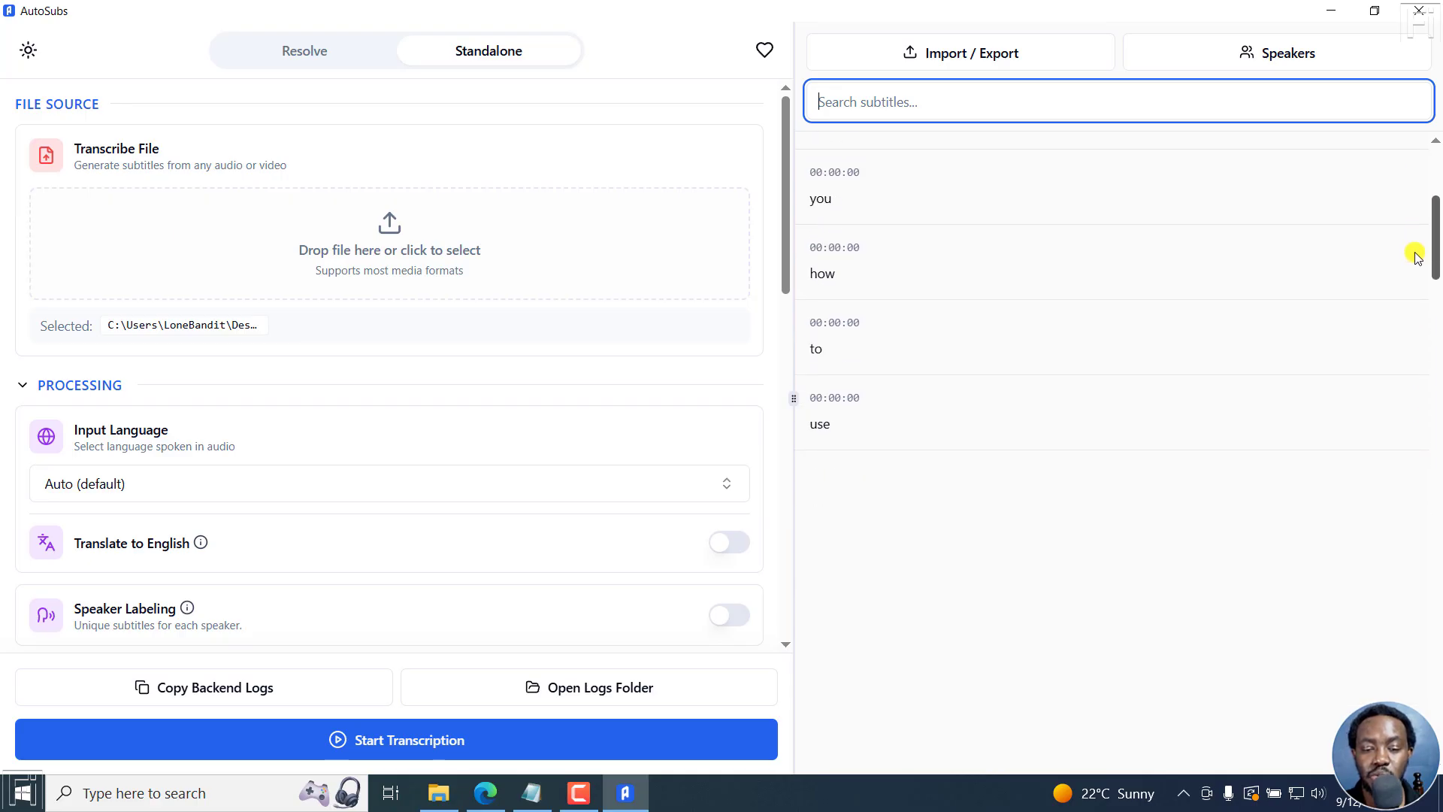
click(1184, 353)
key(ctrl+a)
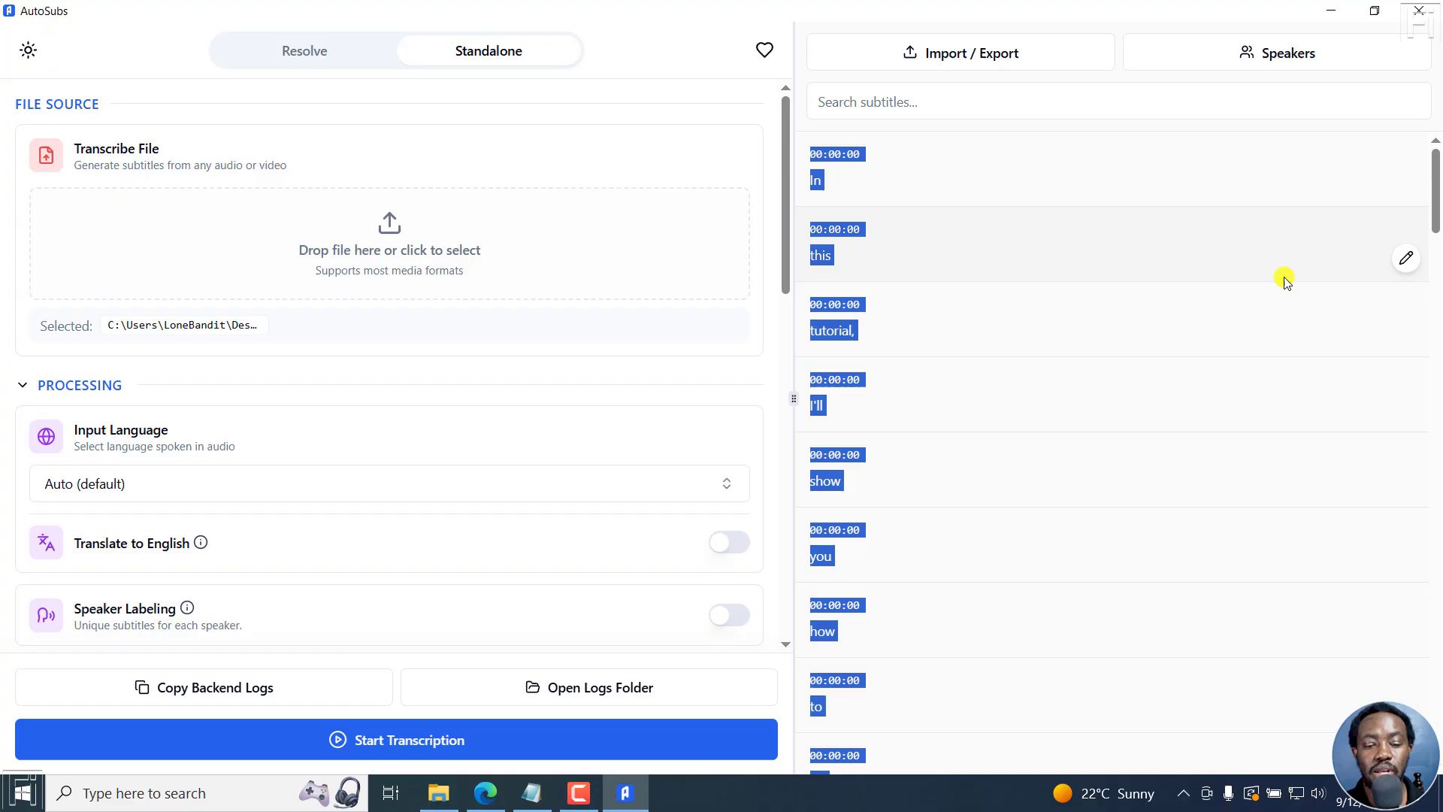
Switch to Resolve mode and import Clip 3 - Updated.srt from Downloads into the subtitle list.
click(350, 61)
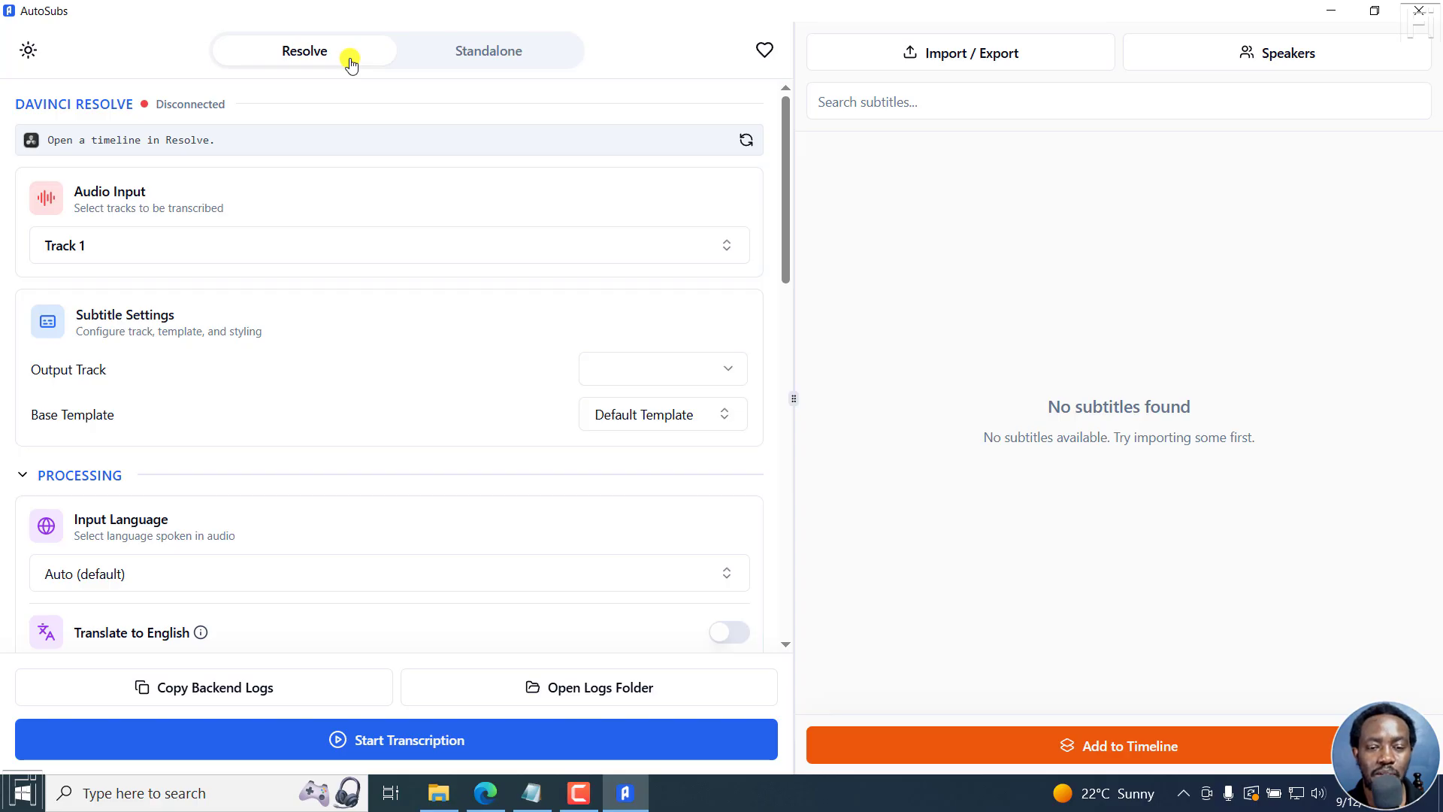
click(981, 52)
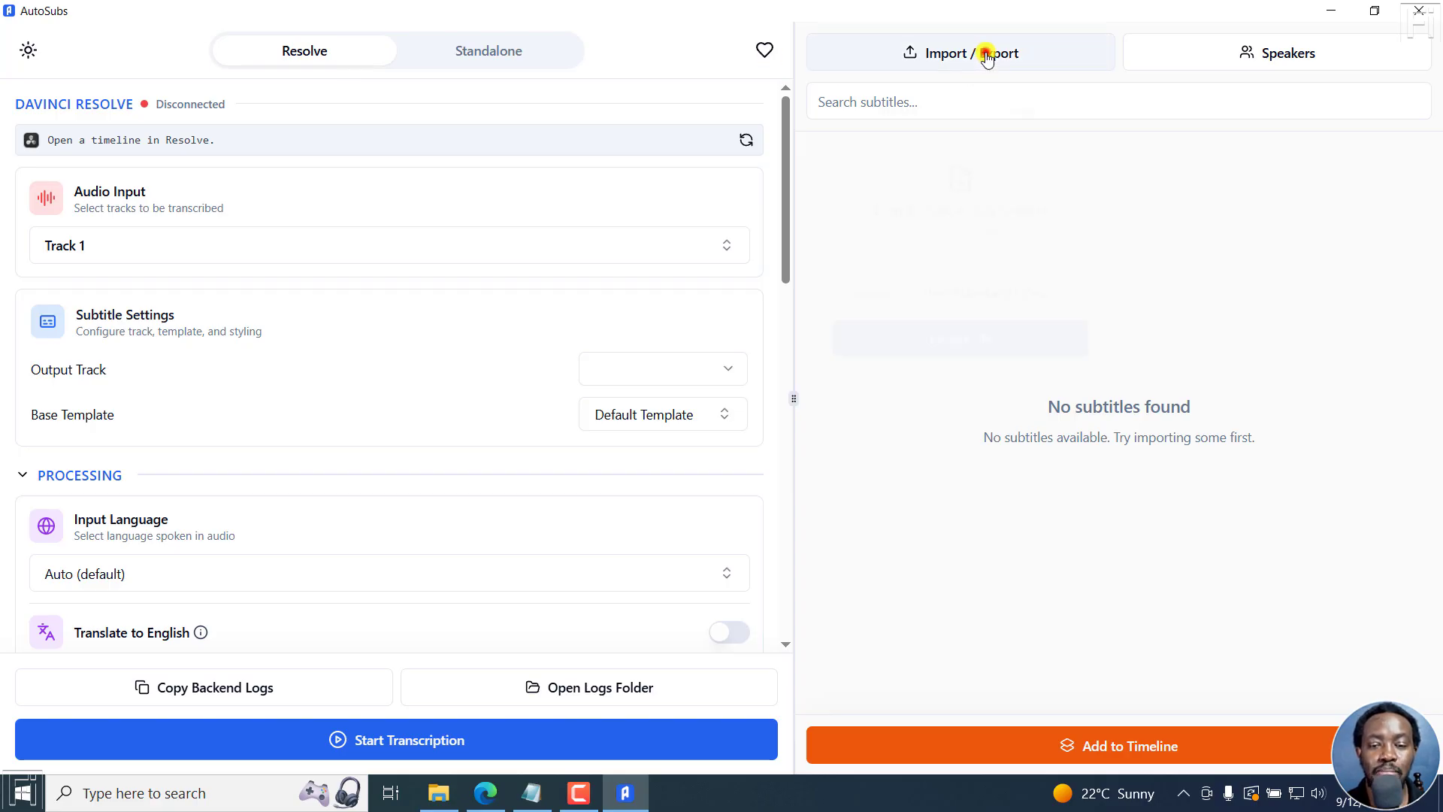
click(967, 212)
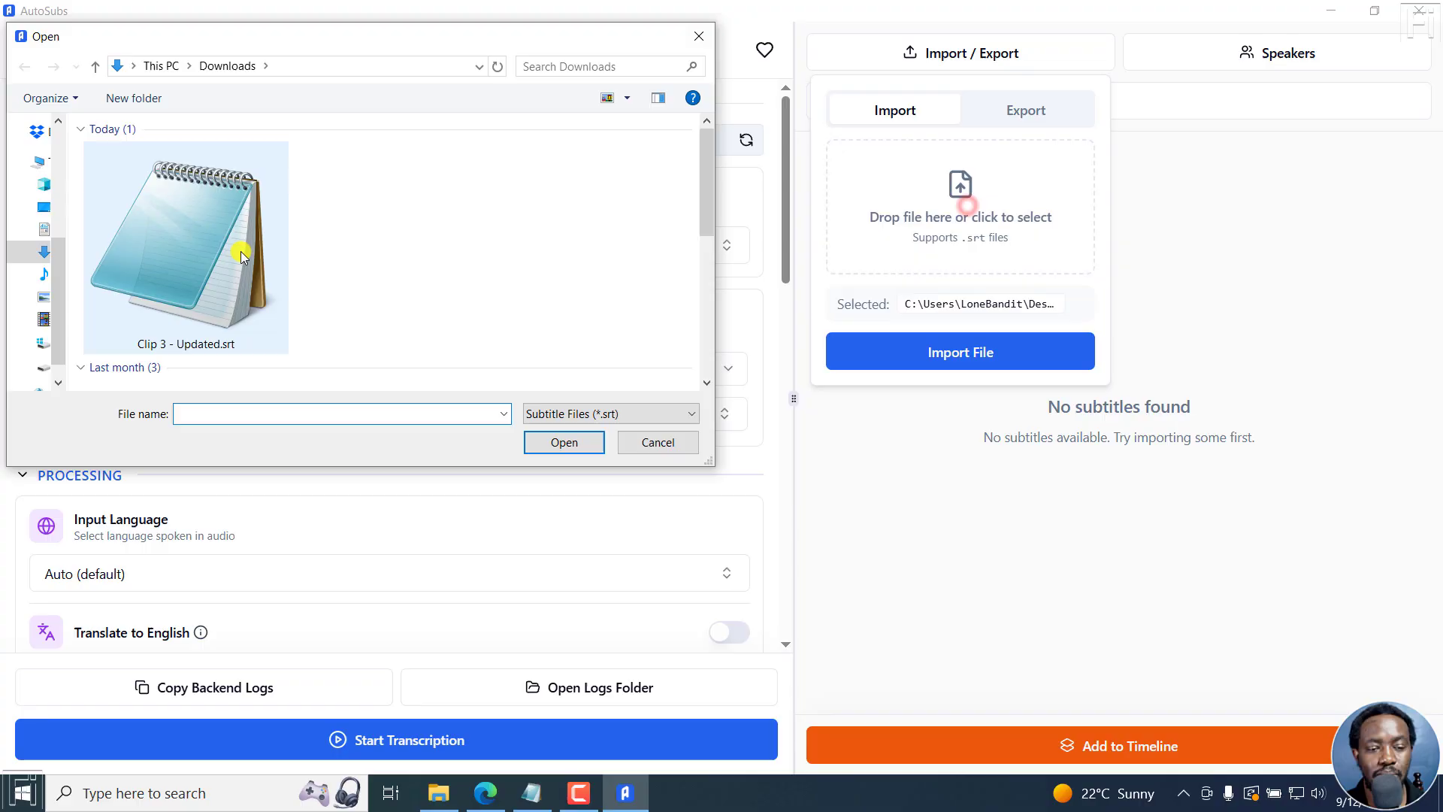
click(197, 258)
click(932, 353)
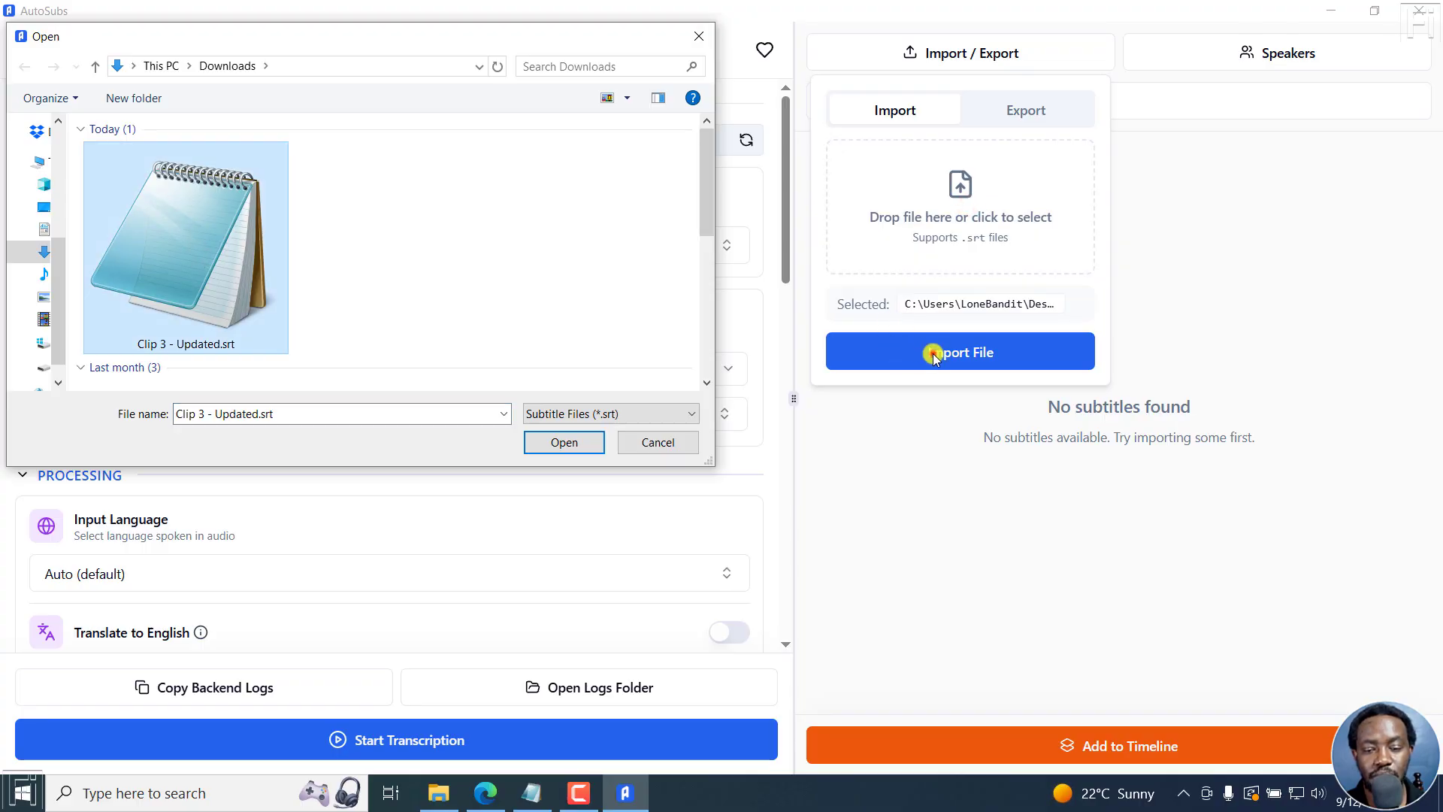
click(548, 445)
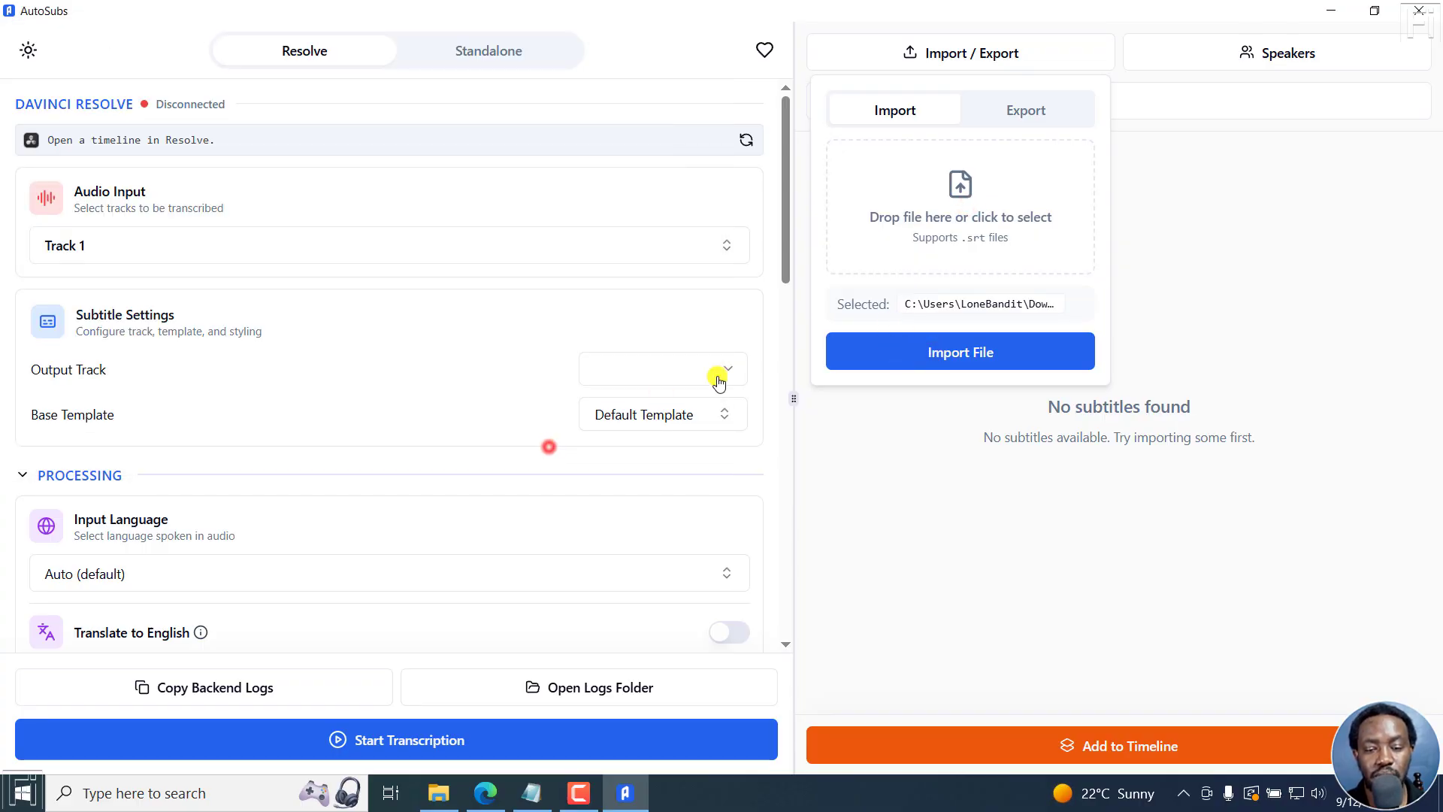
click(939, 368)
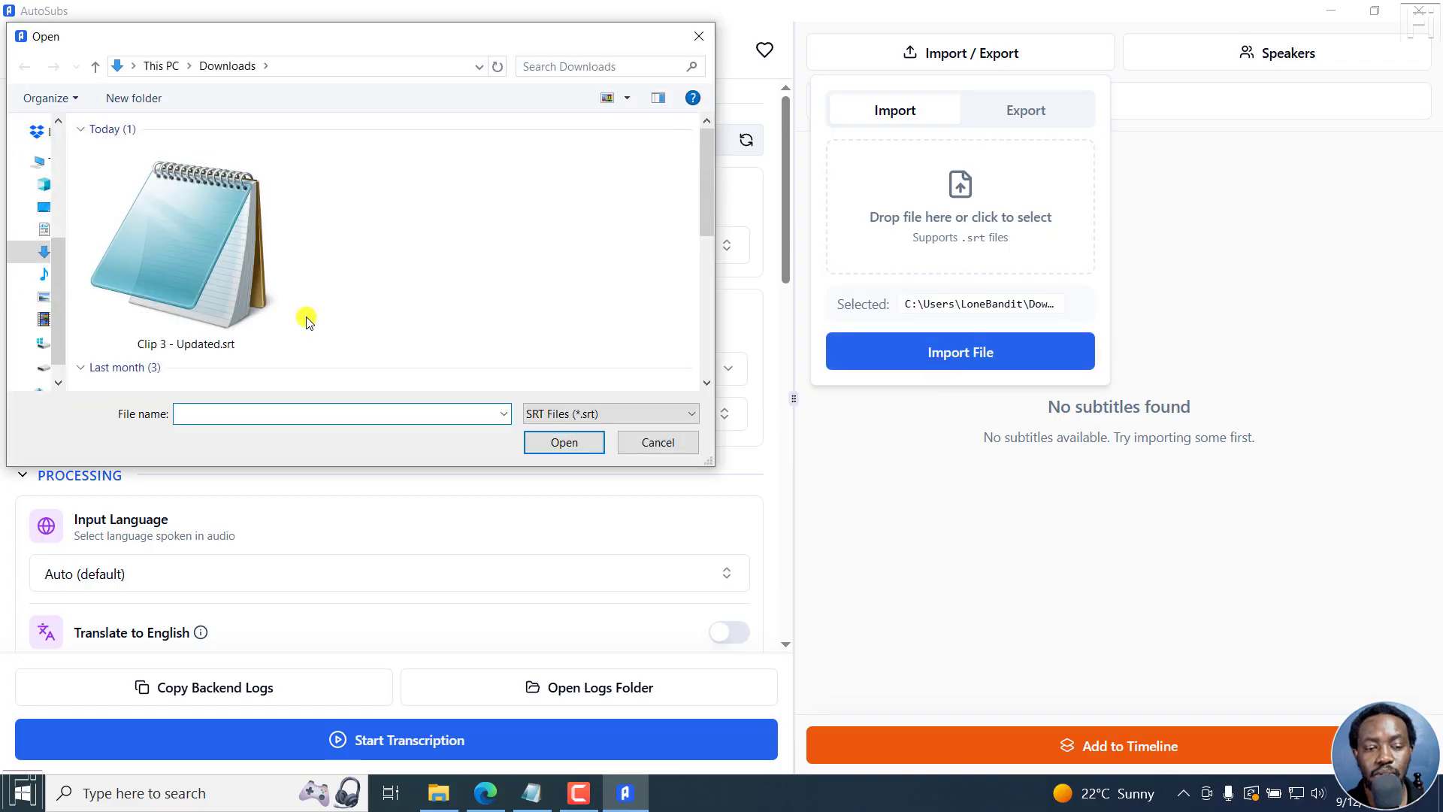
click(209, 259)
click(548, 442)
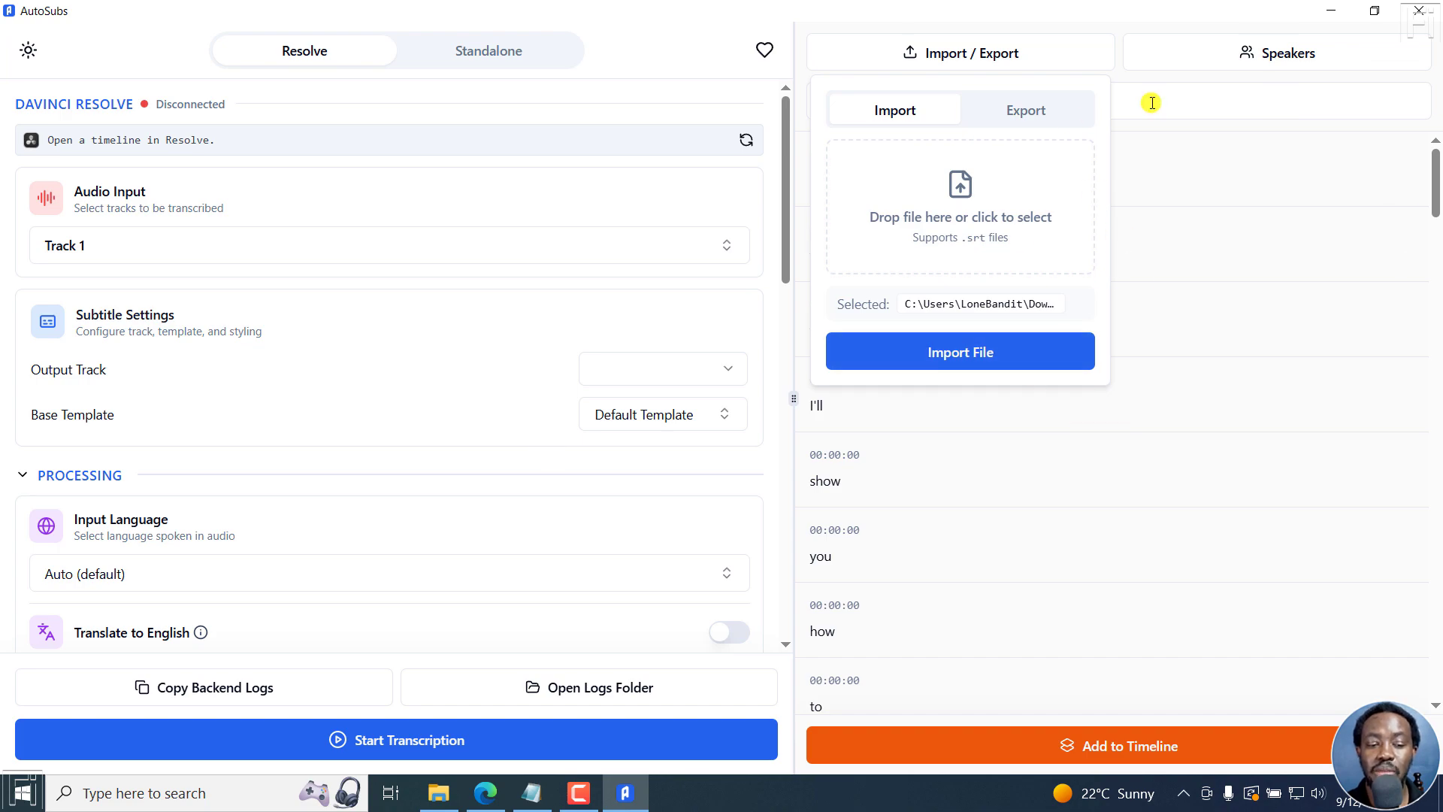
click(1119, 83)
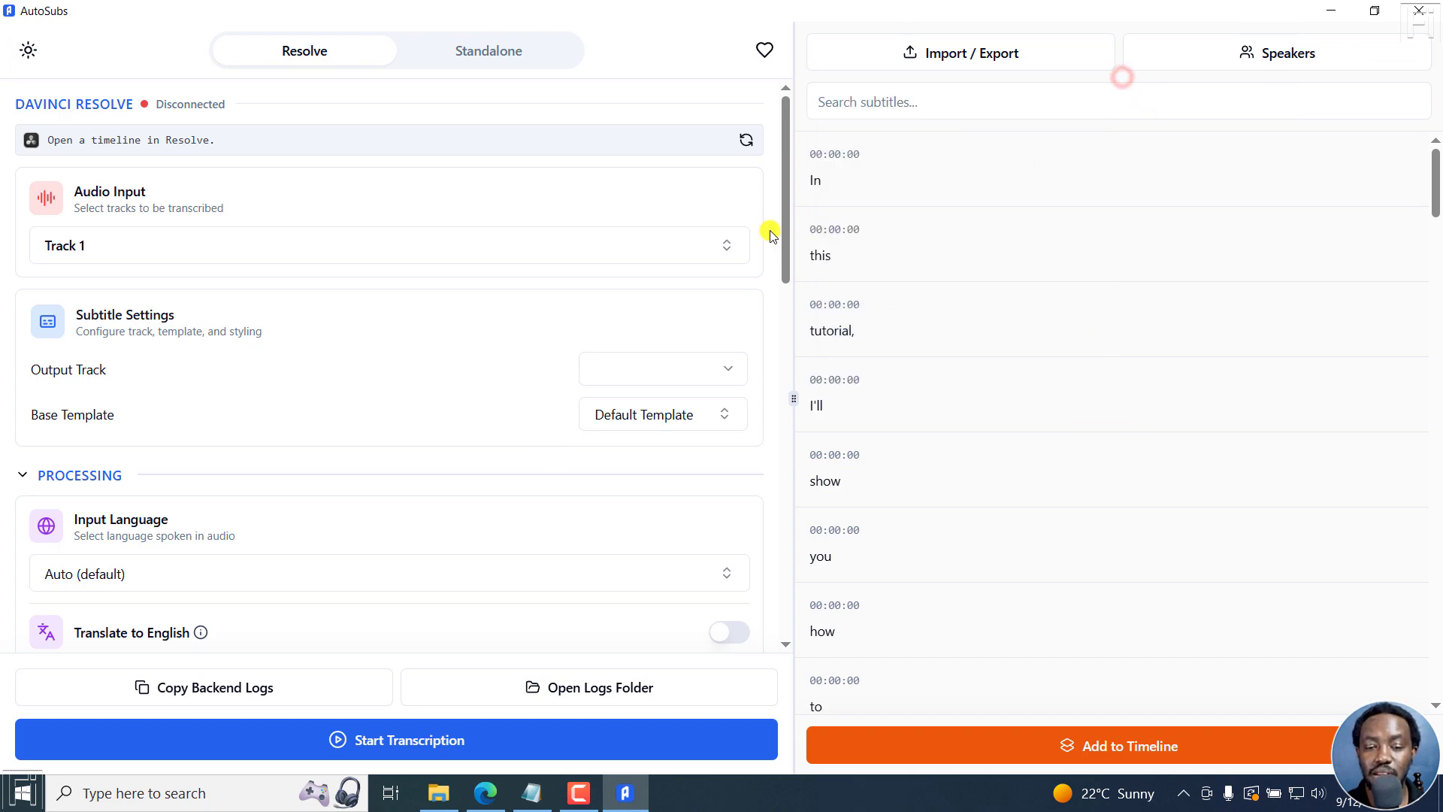
Set the subtitle line rules to Word Limit 0 and Line Count 2, keeping 37 characters per line.
drag(787, 223, 802, 506)
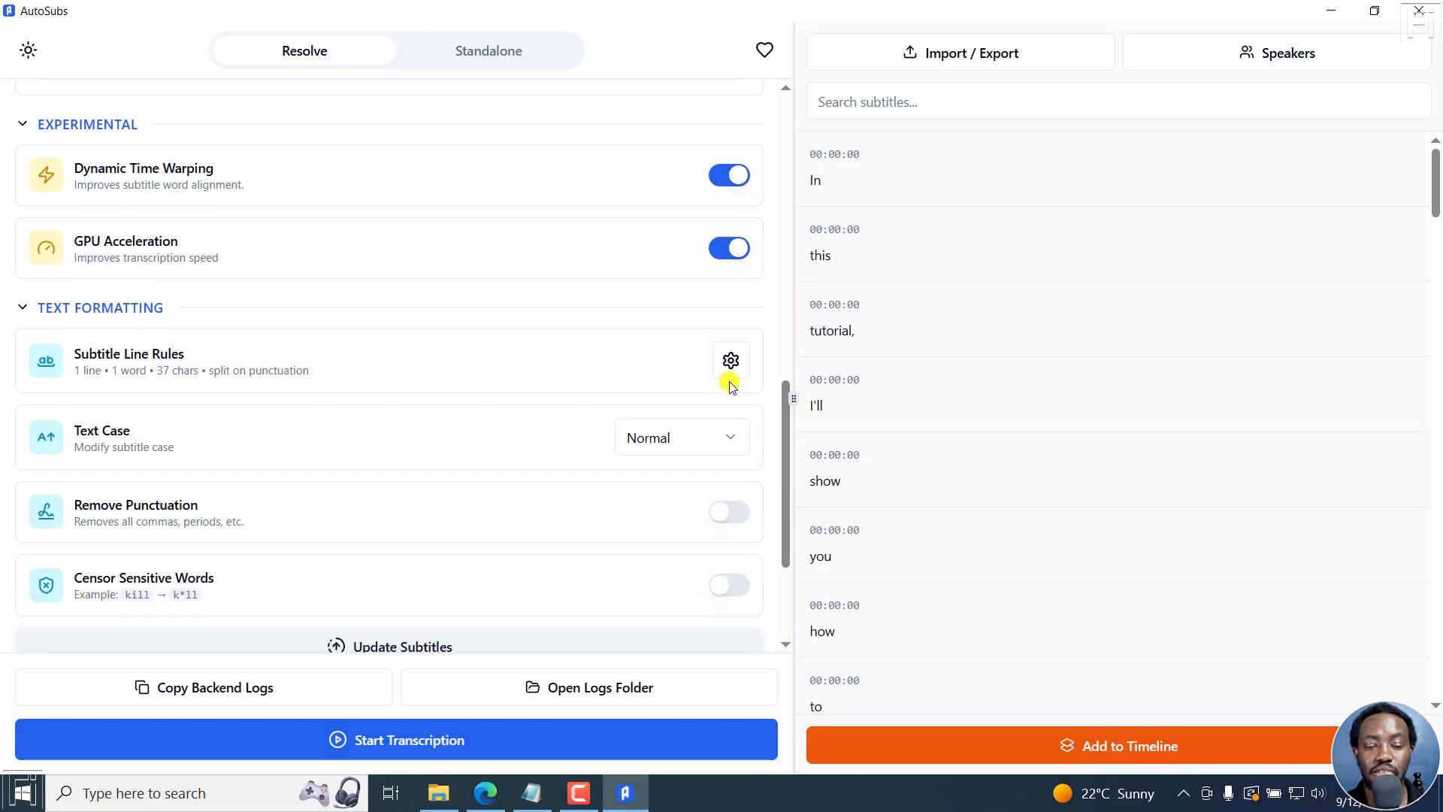
click(726, 374)
double_click(819, 475)
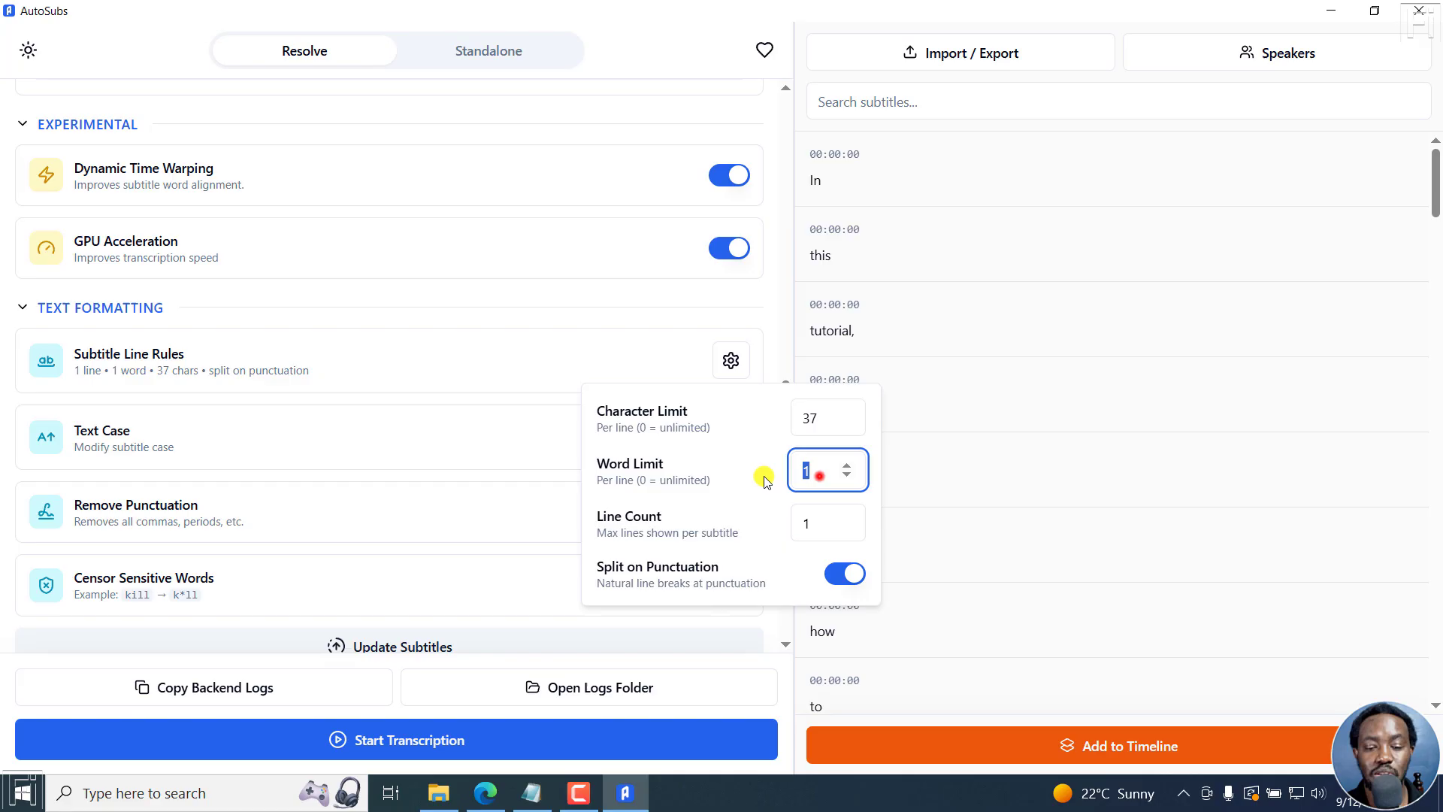
text(0)
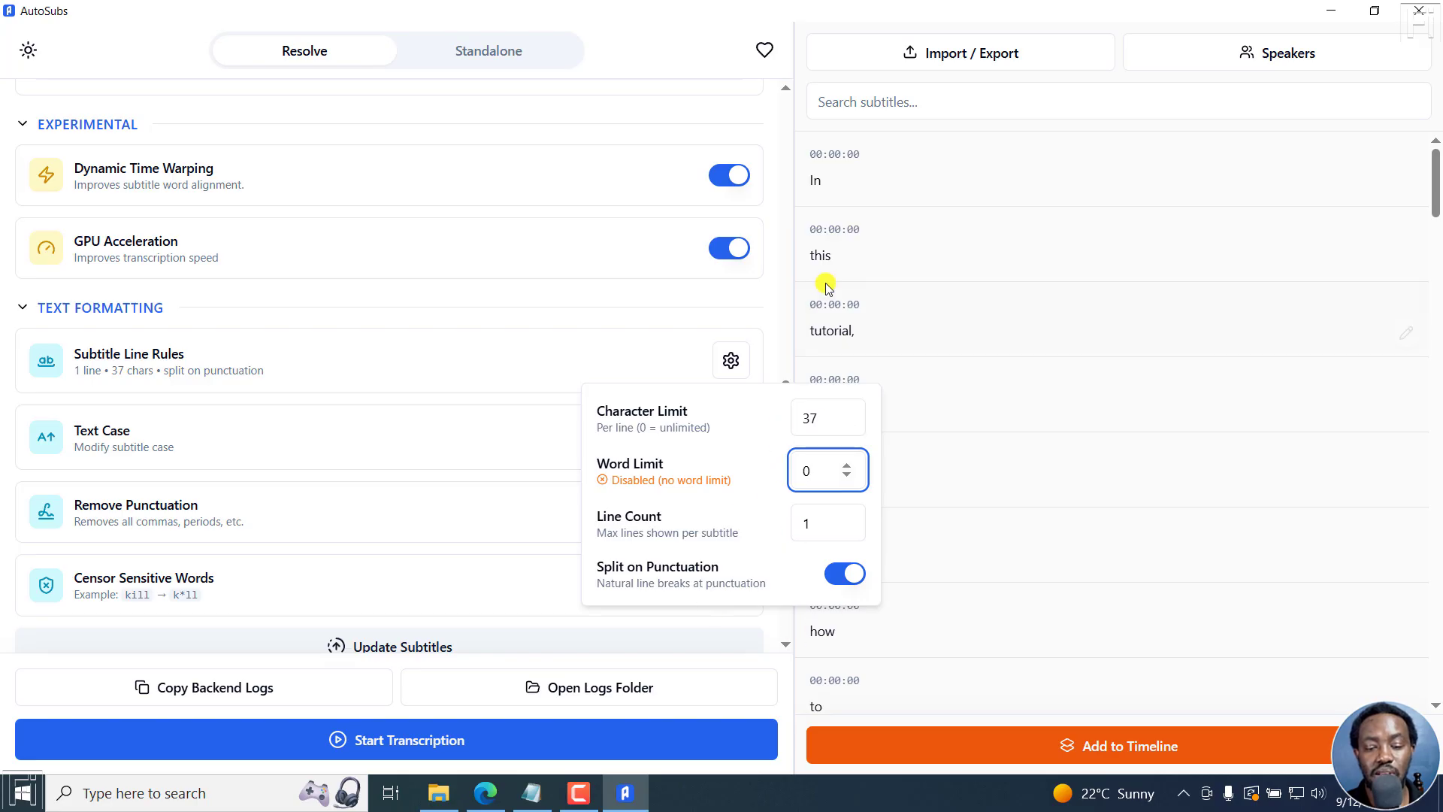
double_click(827, 523)
text(2)
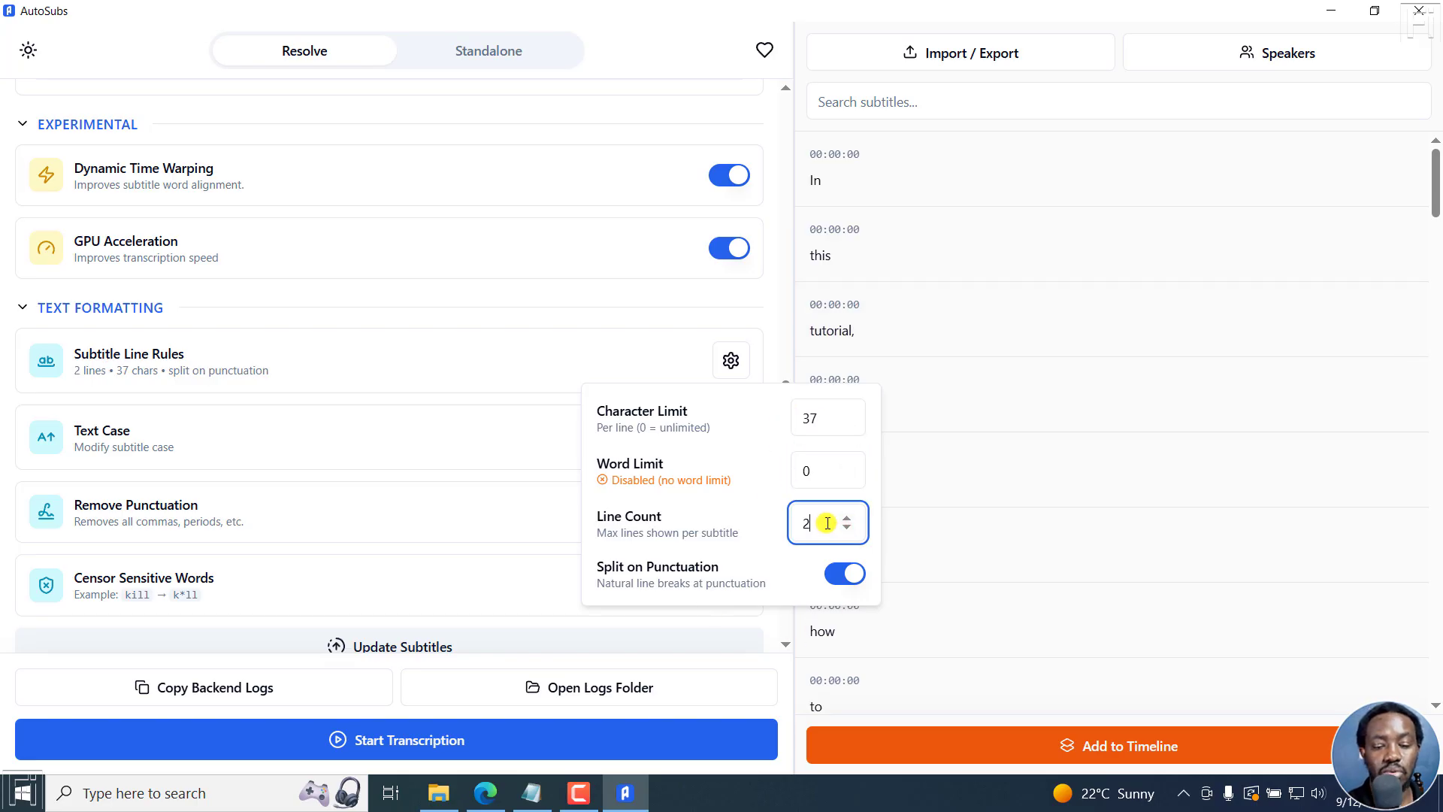
click(803, 75)
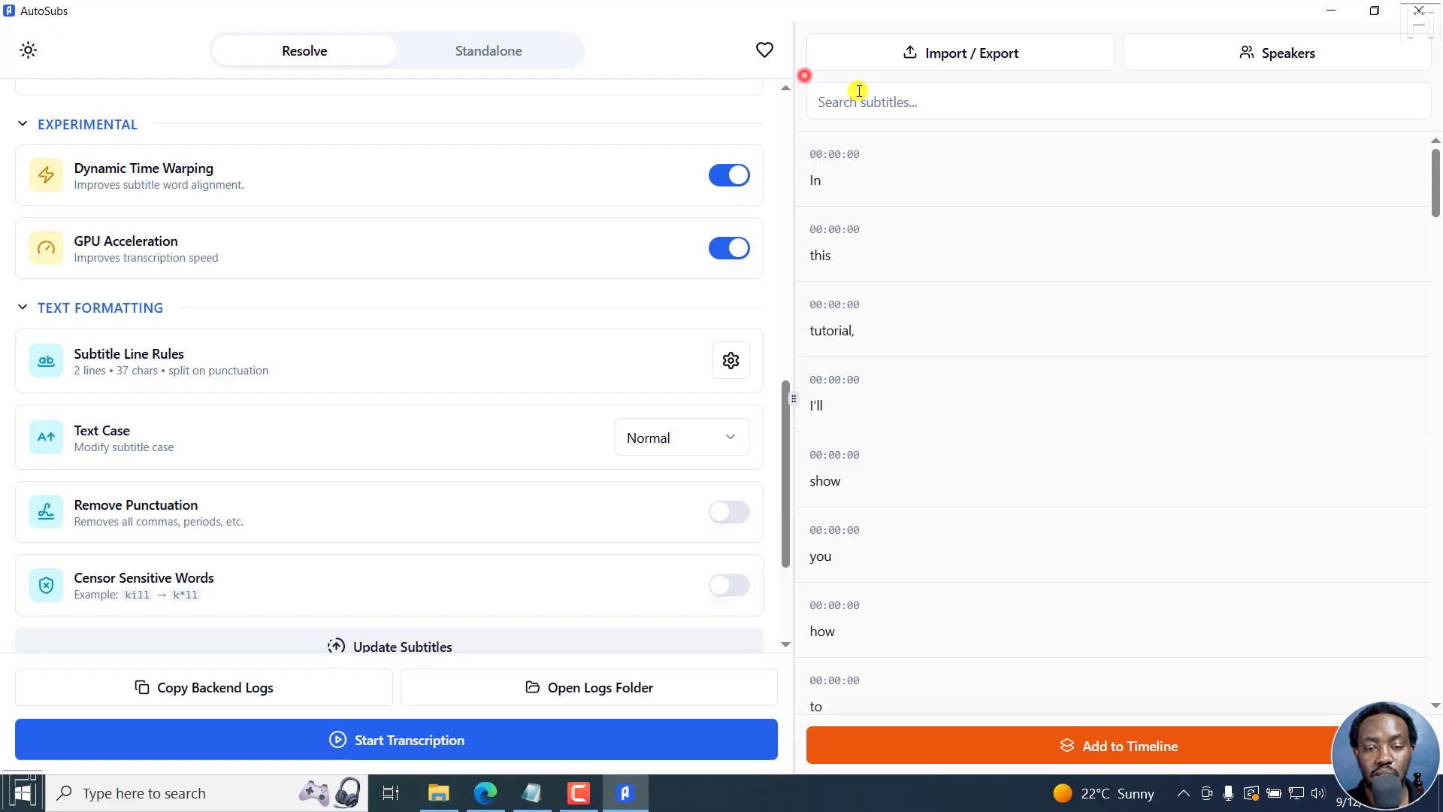
Re-import Clip 3 - Updated.srt from Downloads so entries show as multi-word two-line subtitles.
click(926, 50)
click(935, 197)
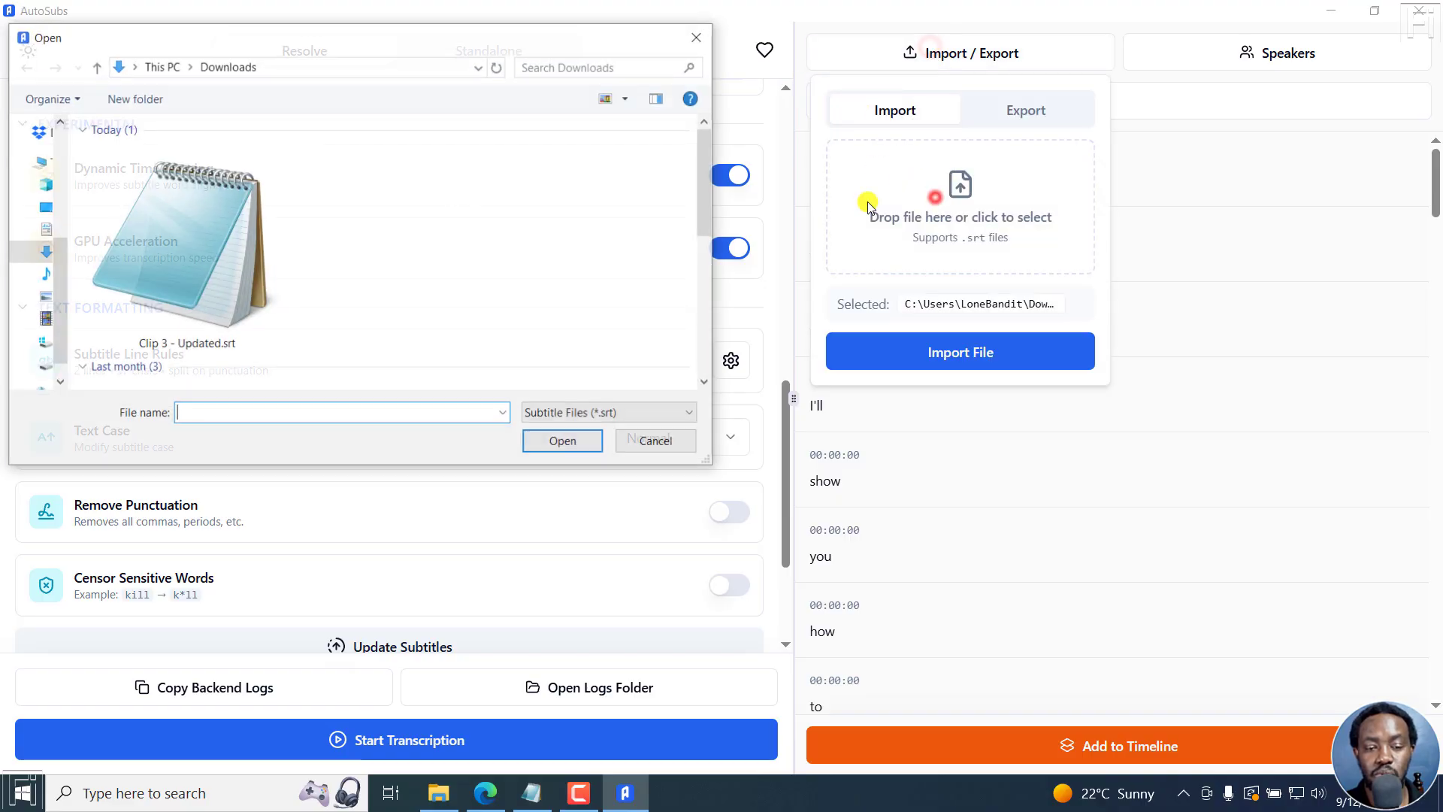
click(210, 255)
click(560, 442)
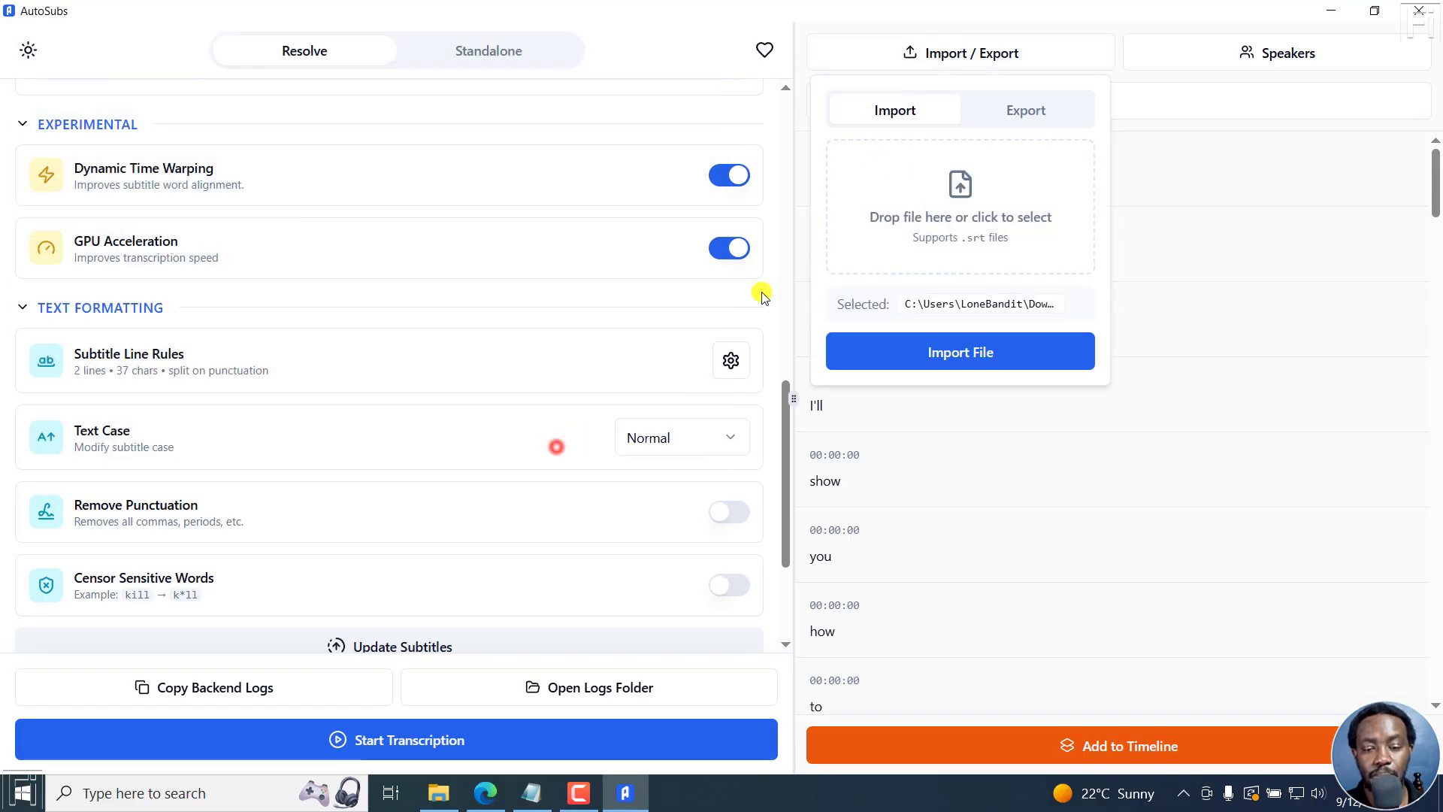
click(939, 346)
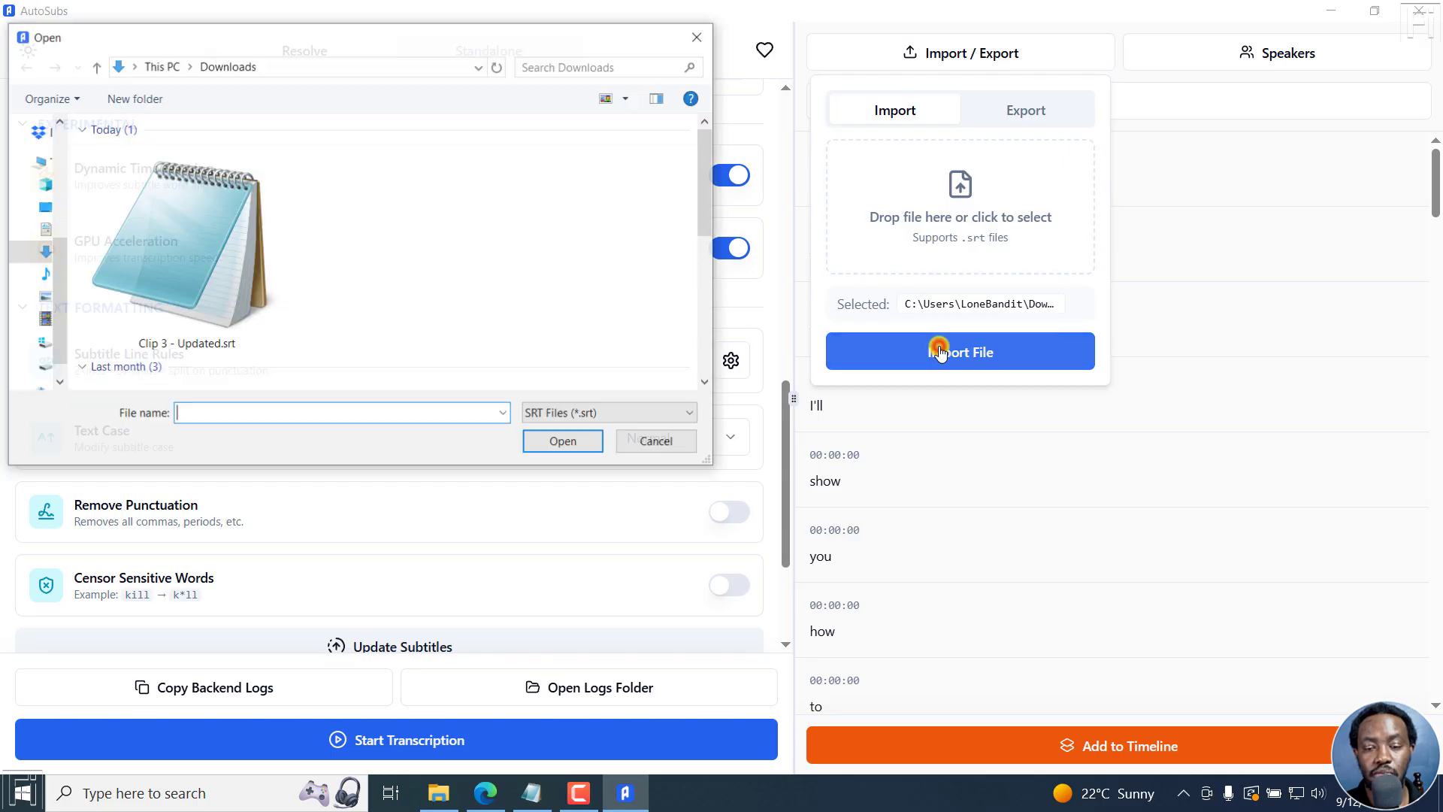
click(209, 241)
click(566, 447)
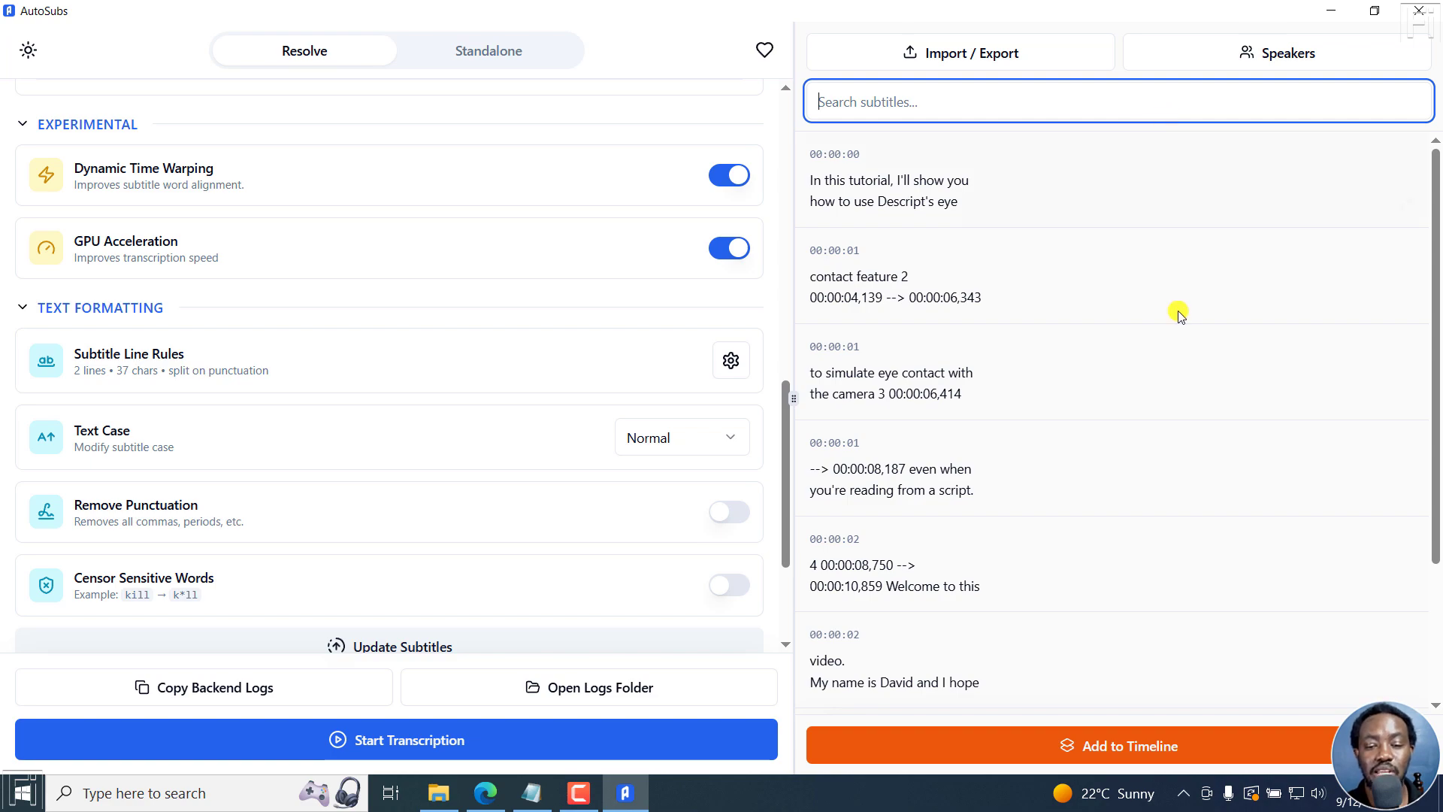
mouse_move(1062, 341)
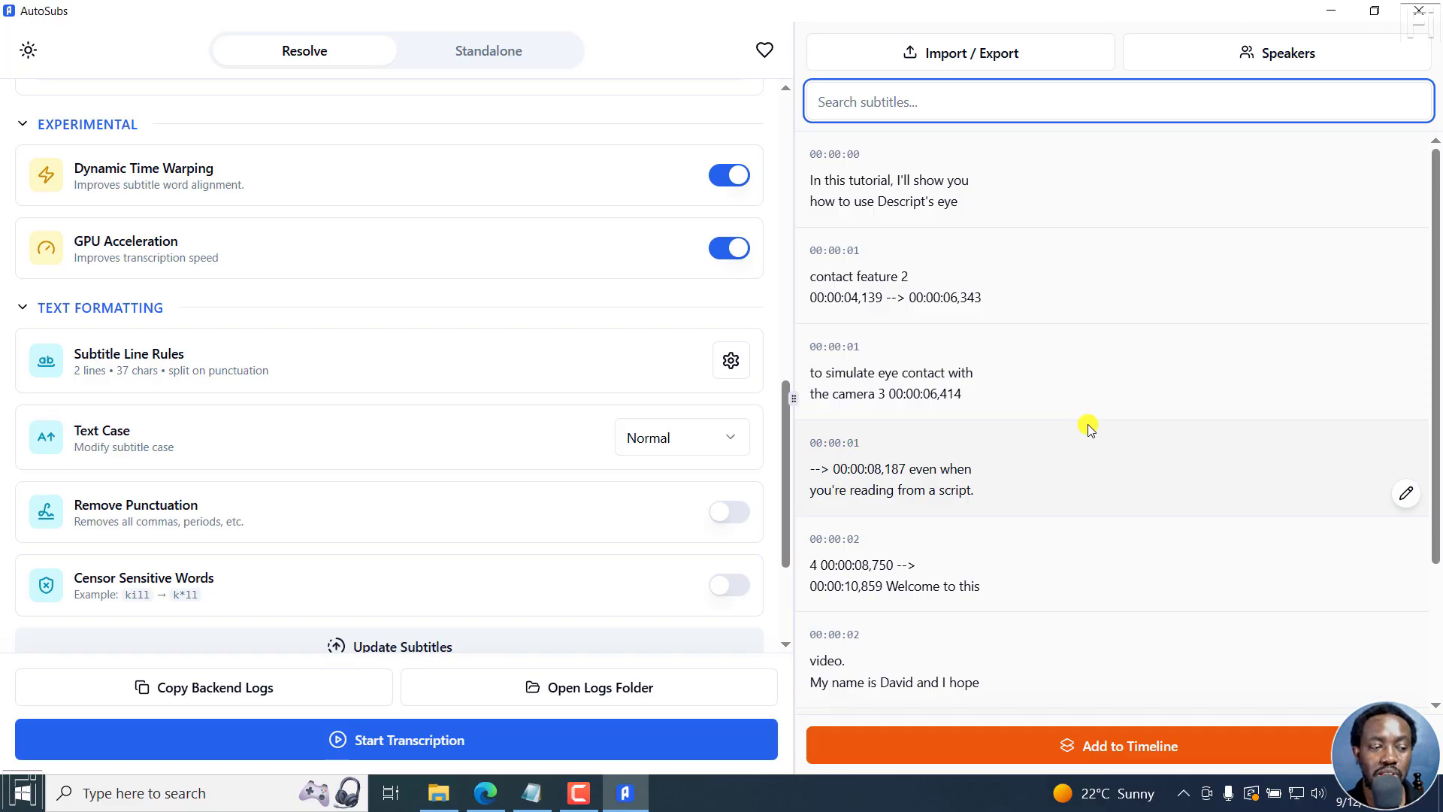
click(532, 793)
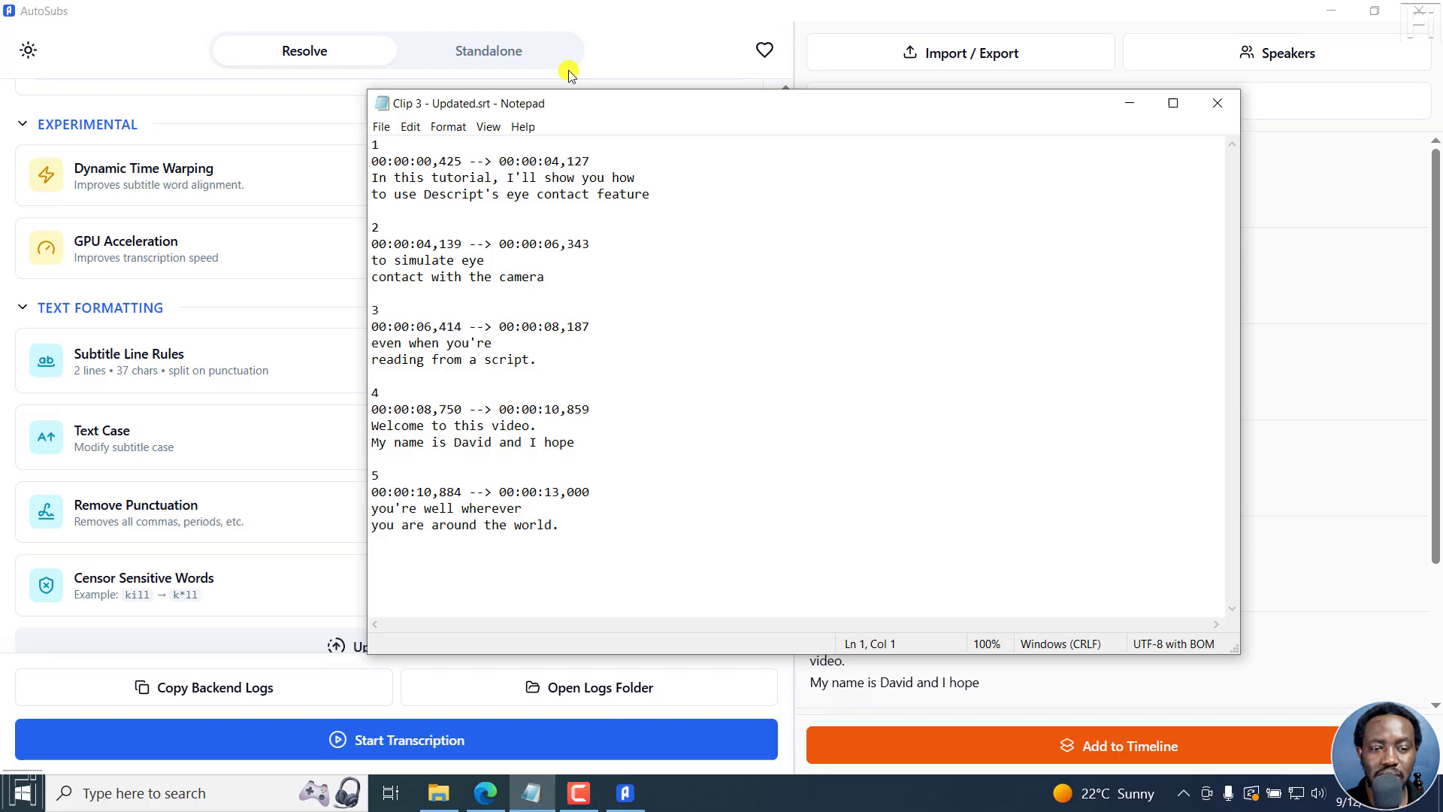
click(385, 145)
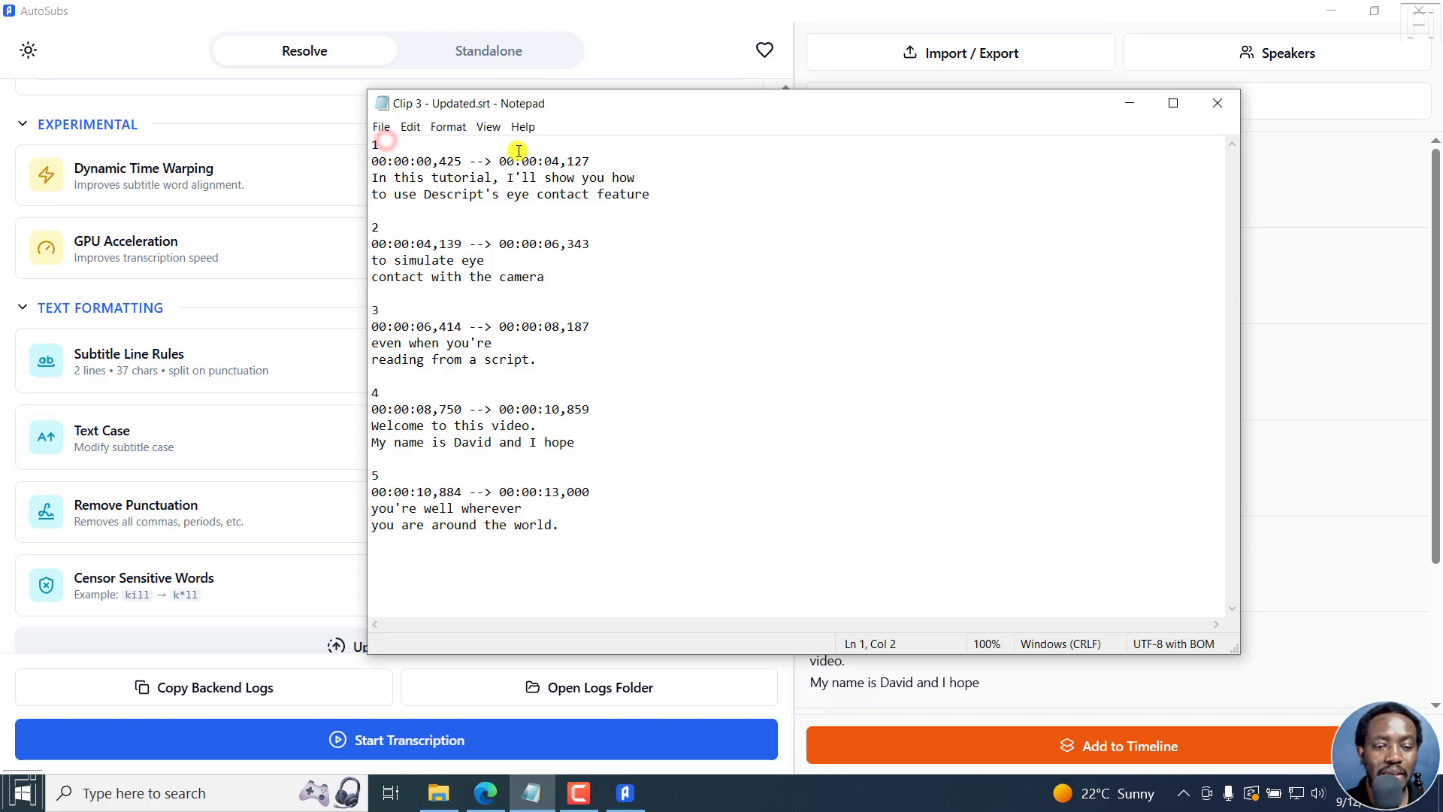
click(439, 160)
double_click(438, 160)
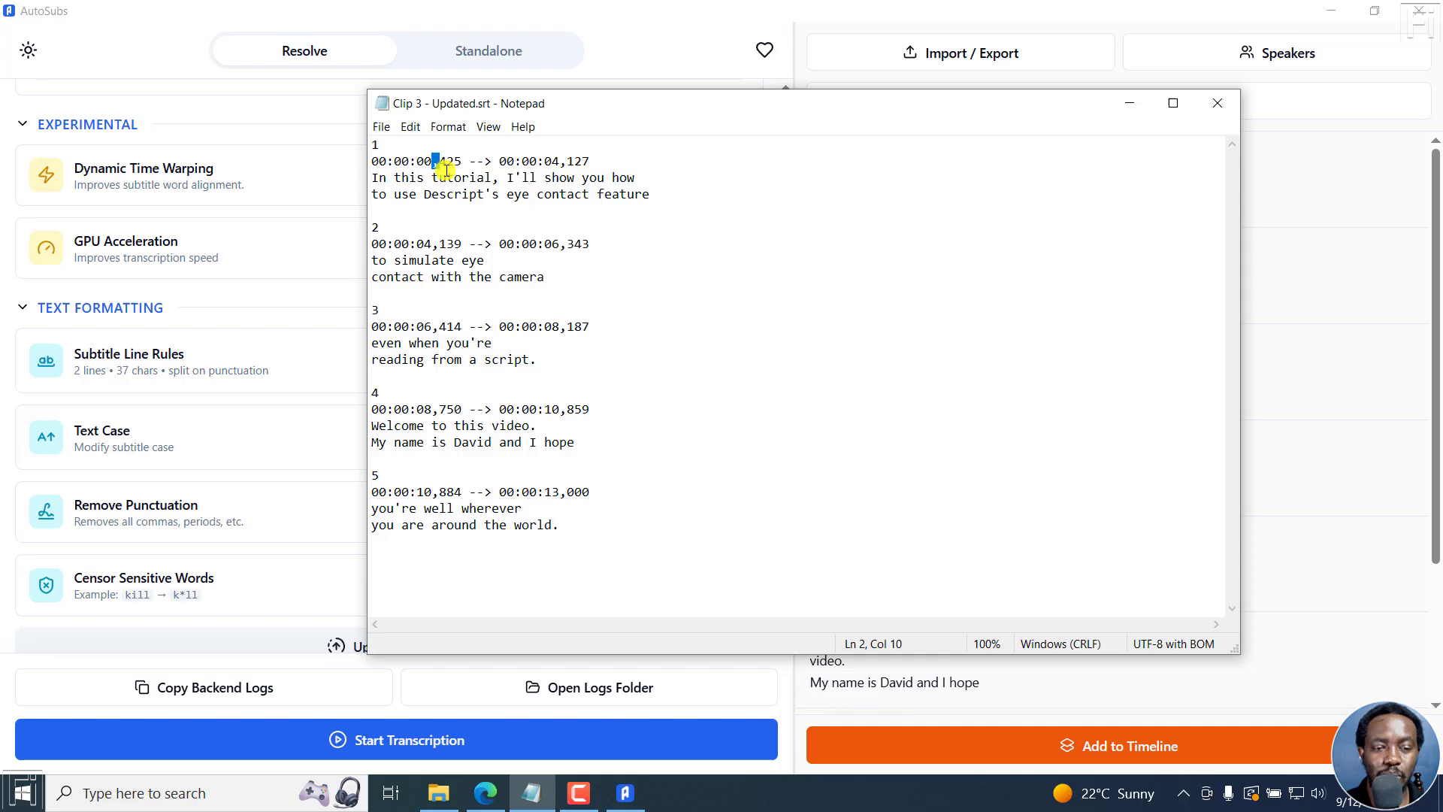
drag(374, 177, 656, 188)
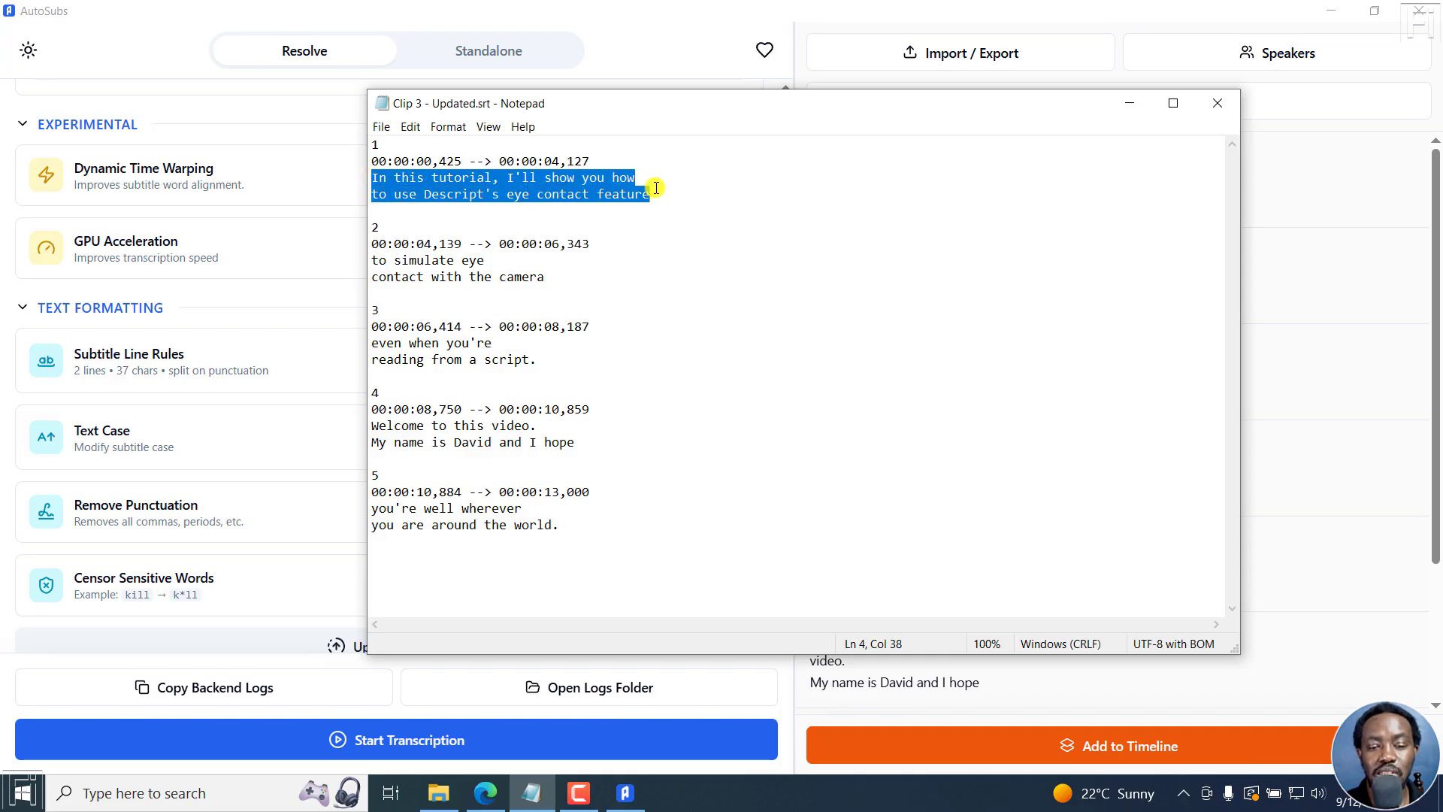
click(377, 211)
click(380, 228)
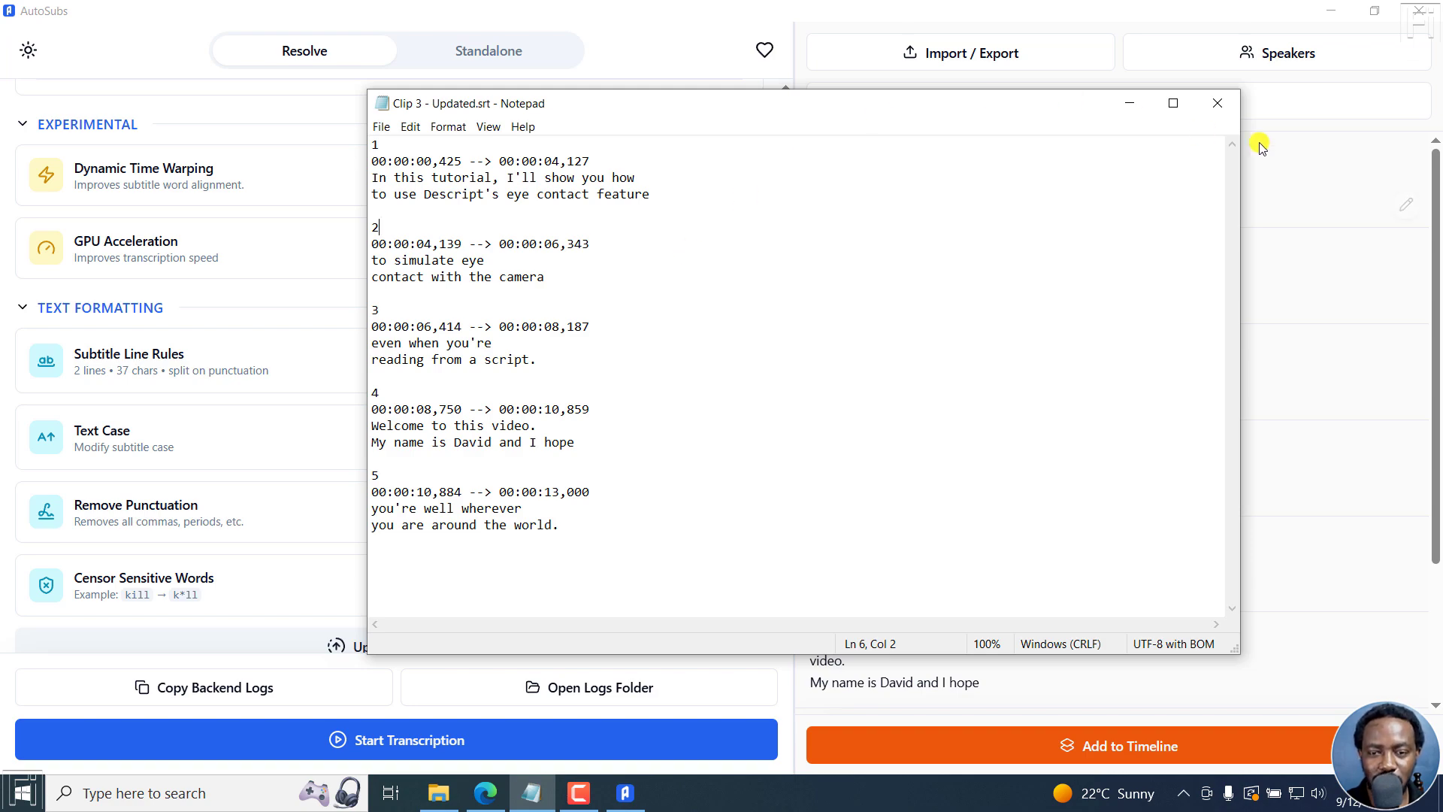
click(1124, 103)
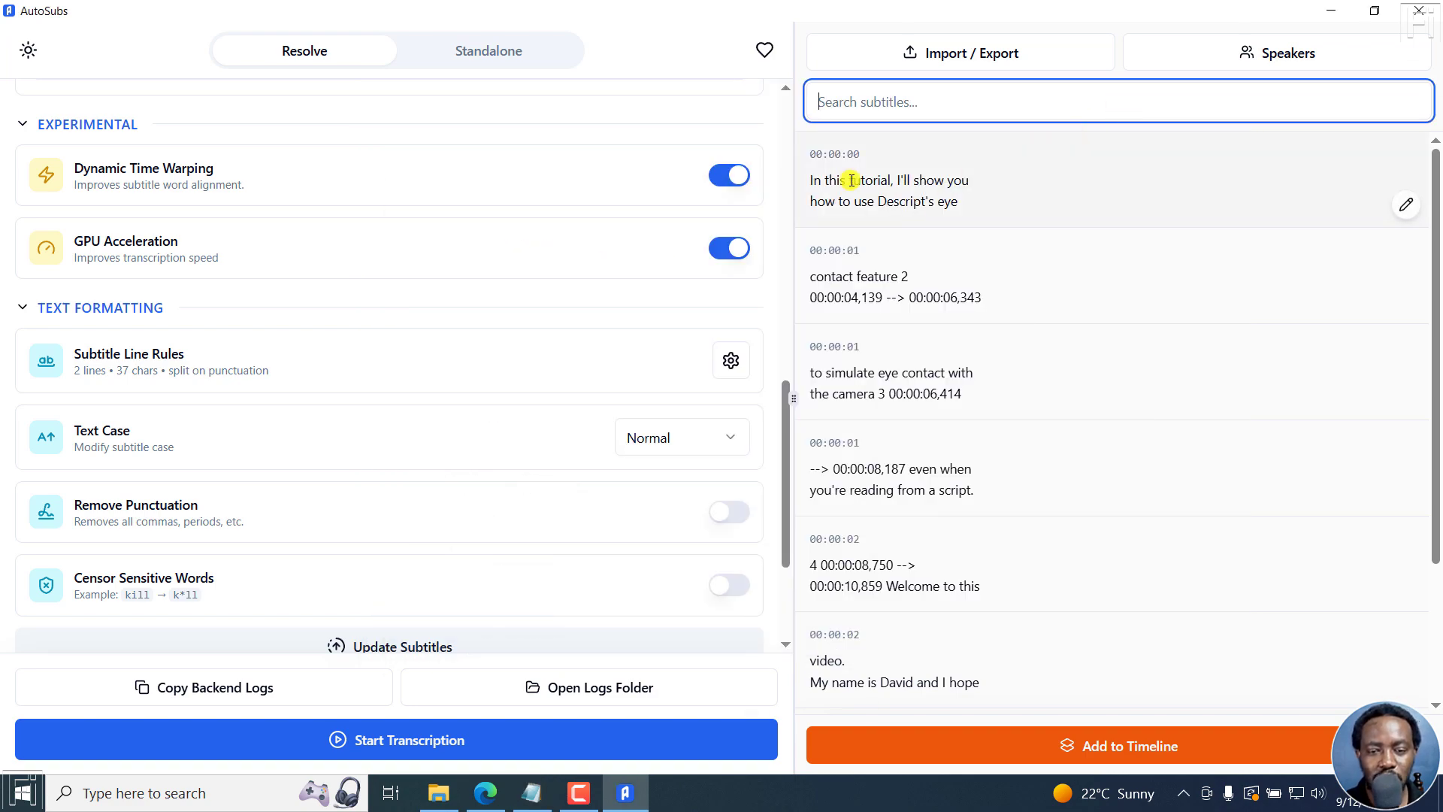
click(902, 277)
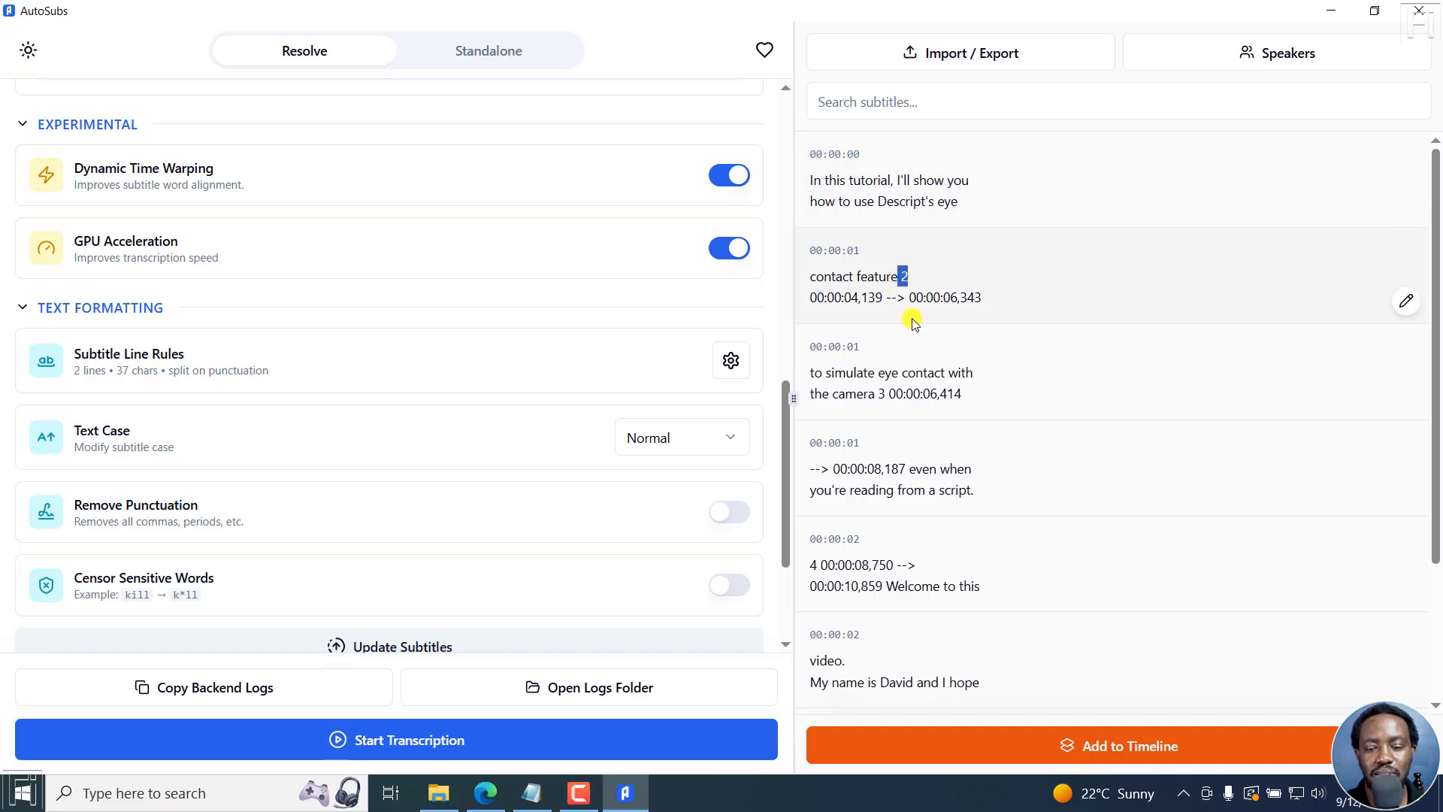
click(882, 392)
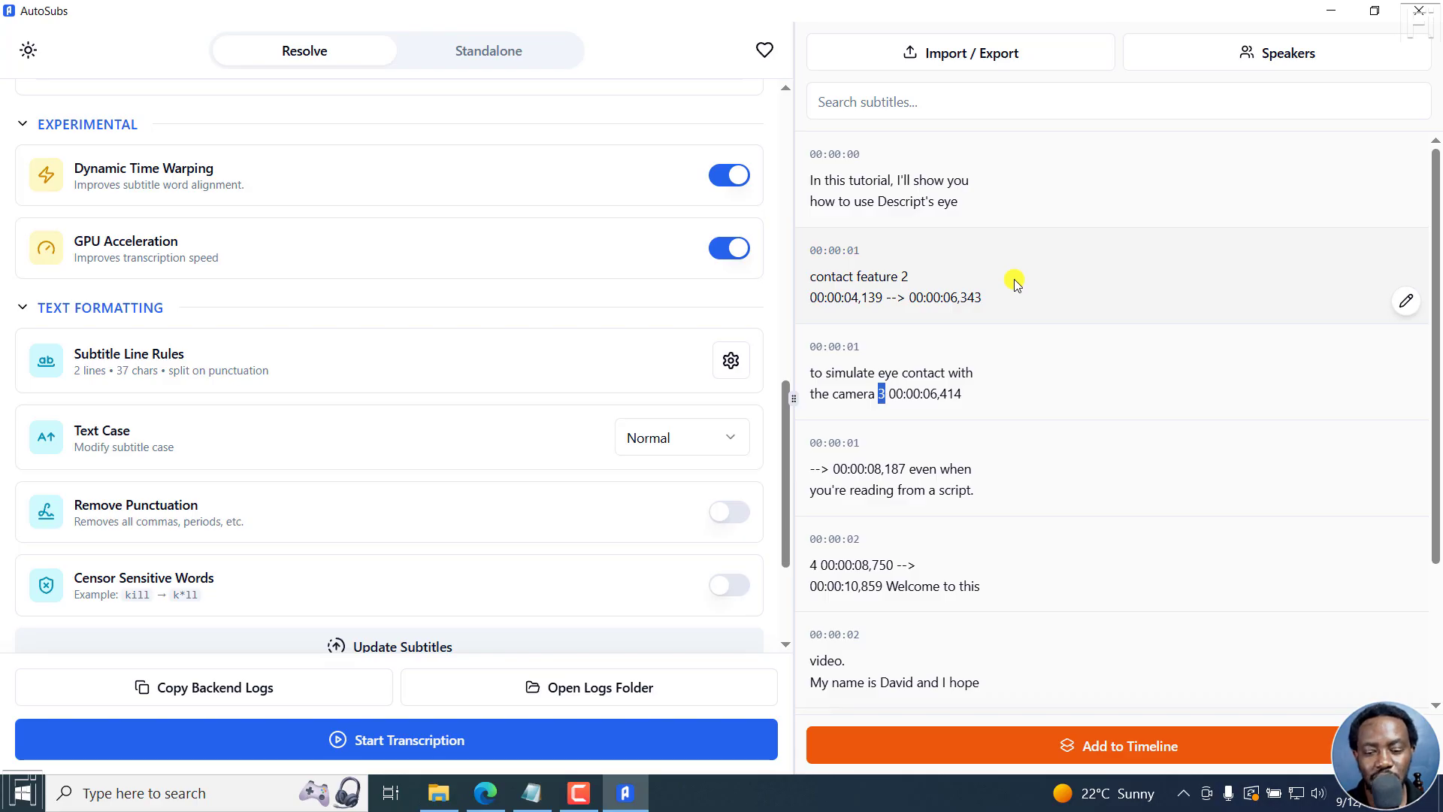
click(814, 565)
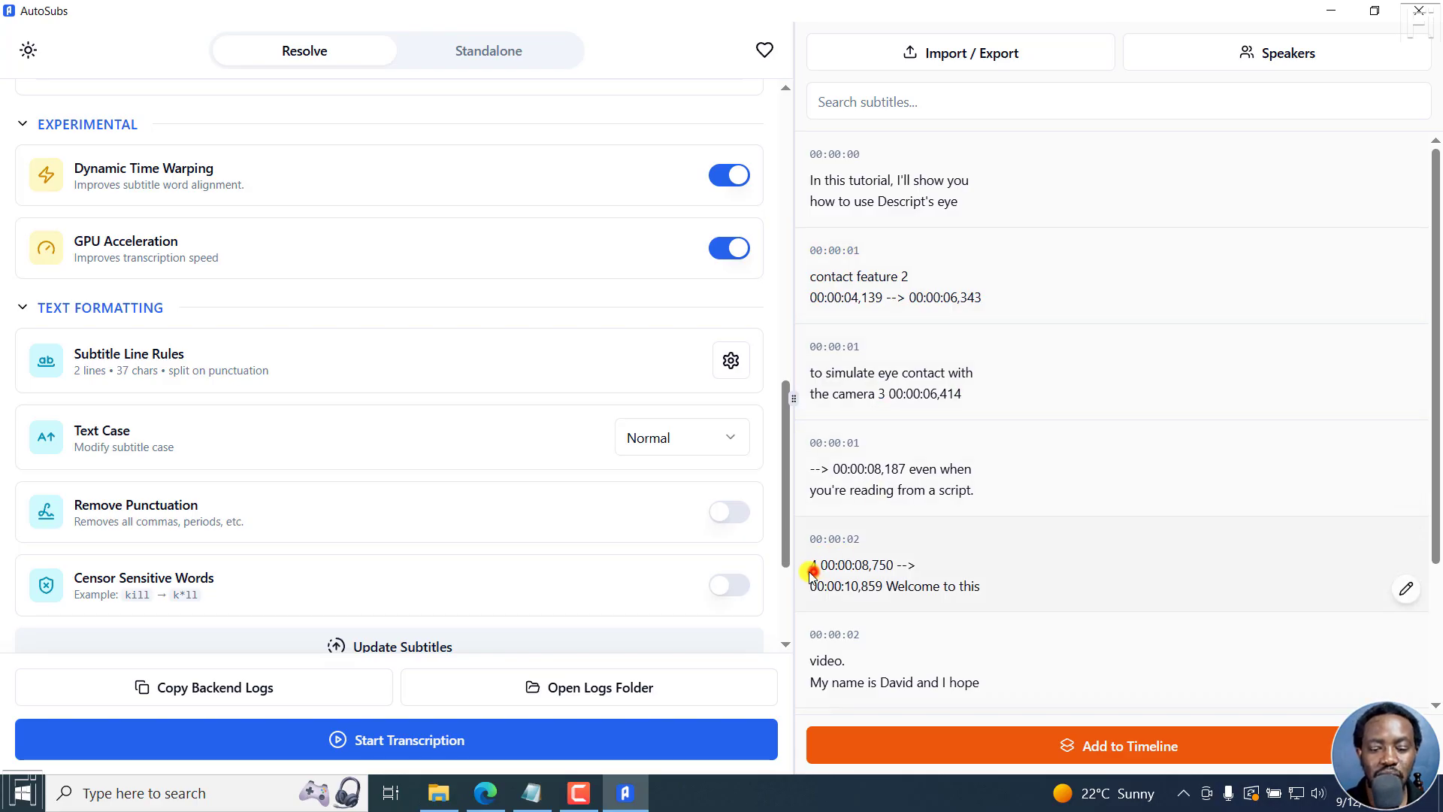
double_click(813, 565)
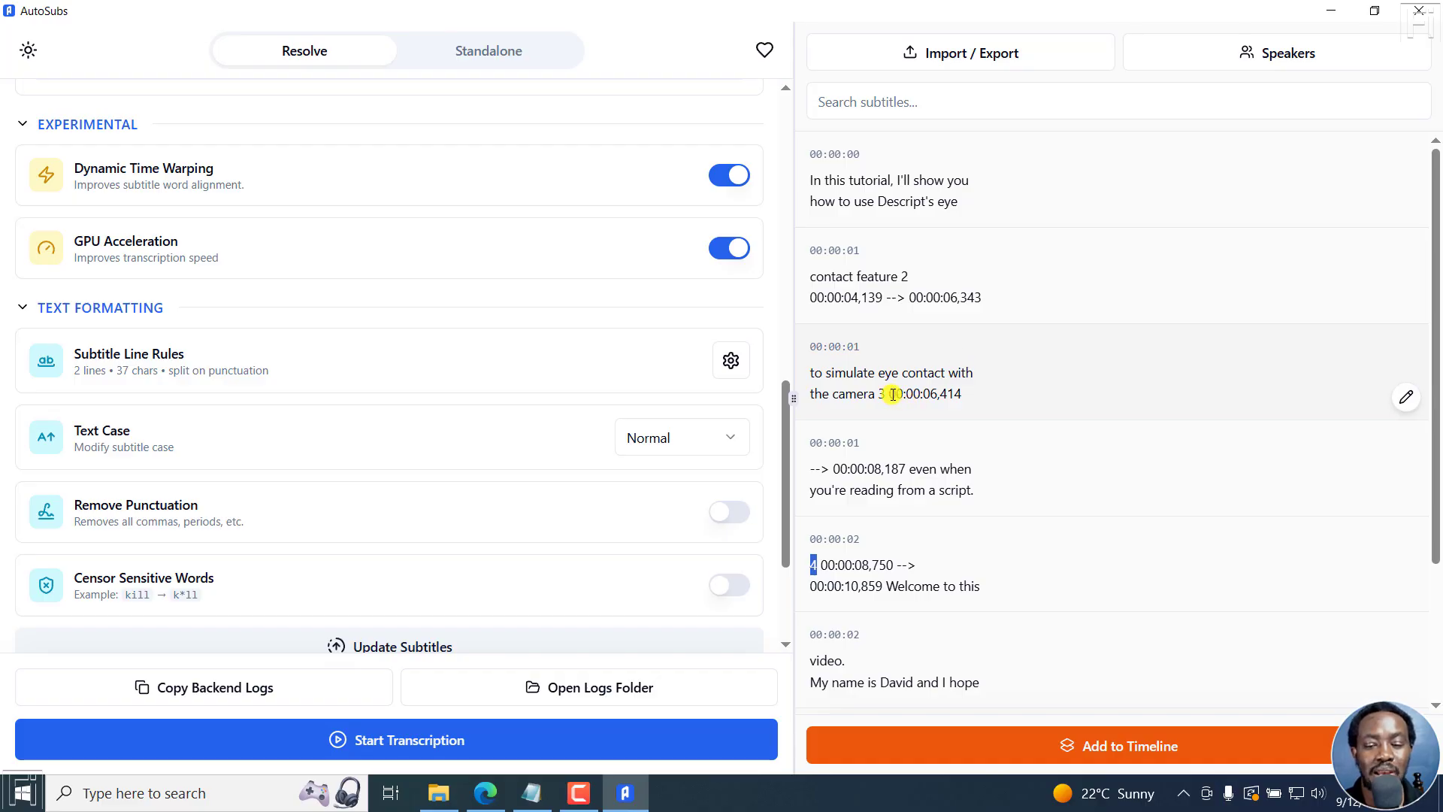
drag(892, 393, 966, 393)
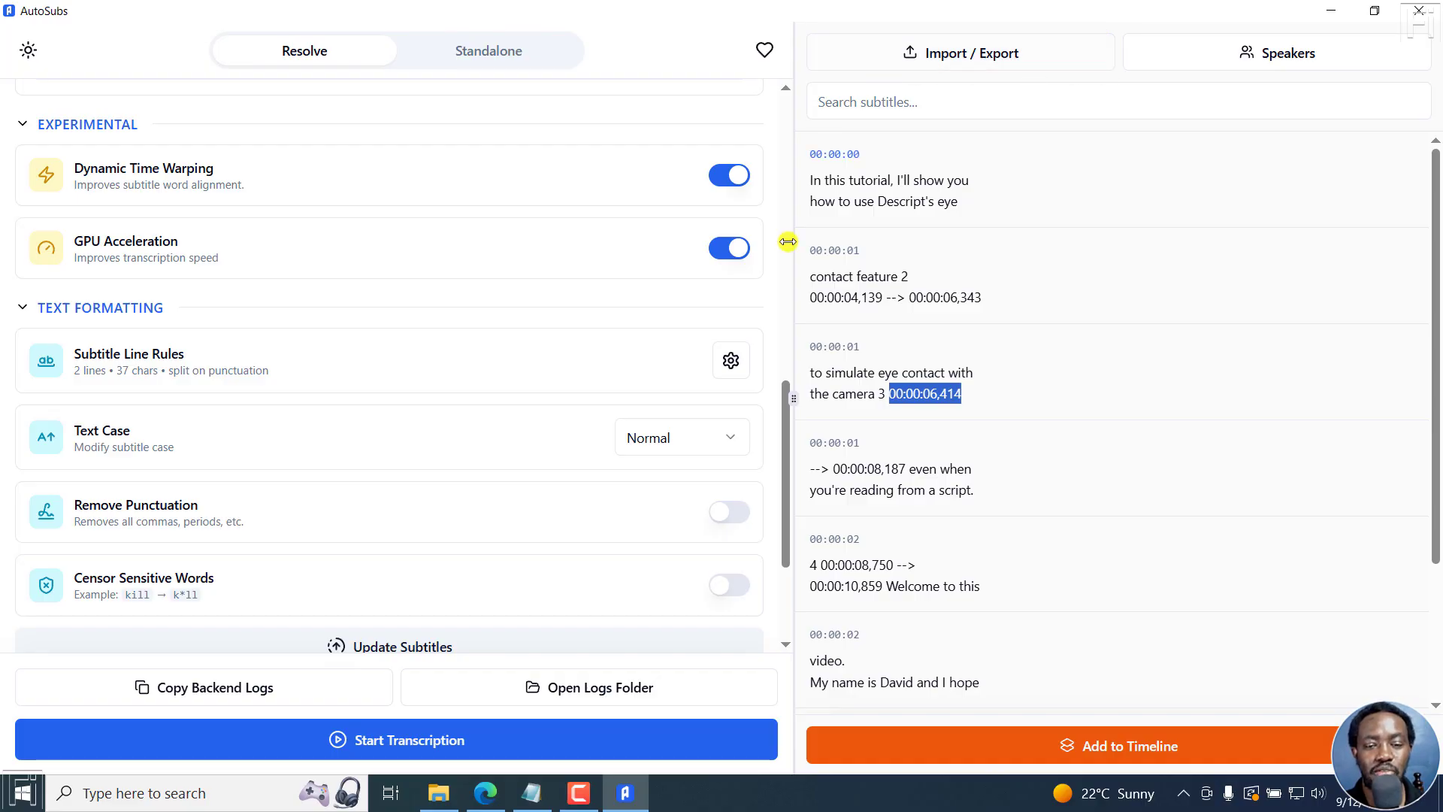
drag(783, 421, 789, 87)
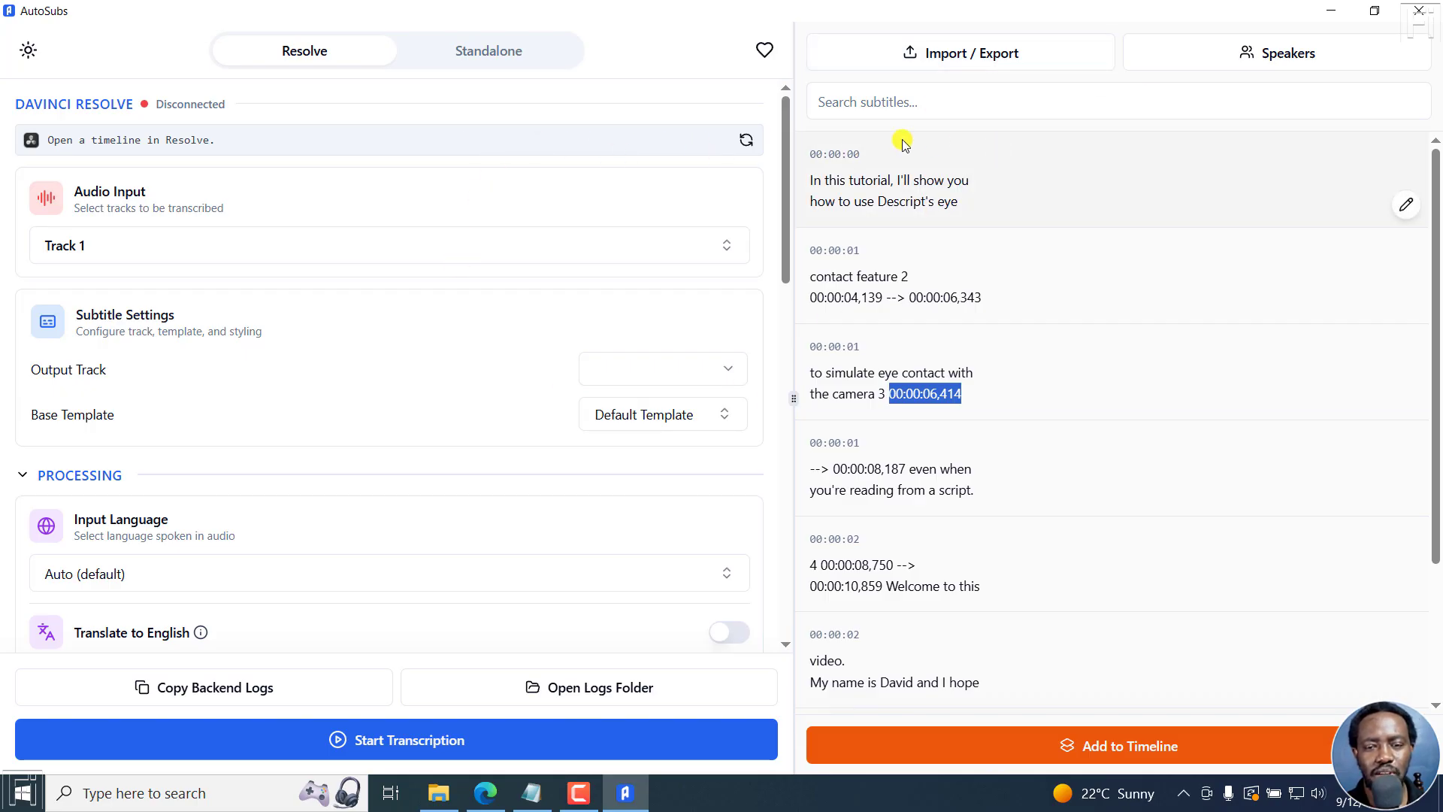
Show the Export options under Import / Export, then restore and re-maximize the AutoSubs window.
click(1020, 64)
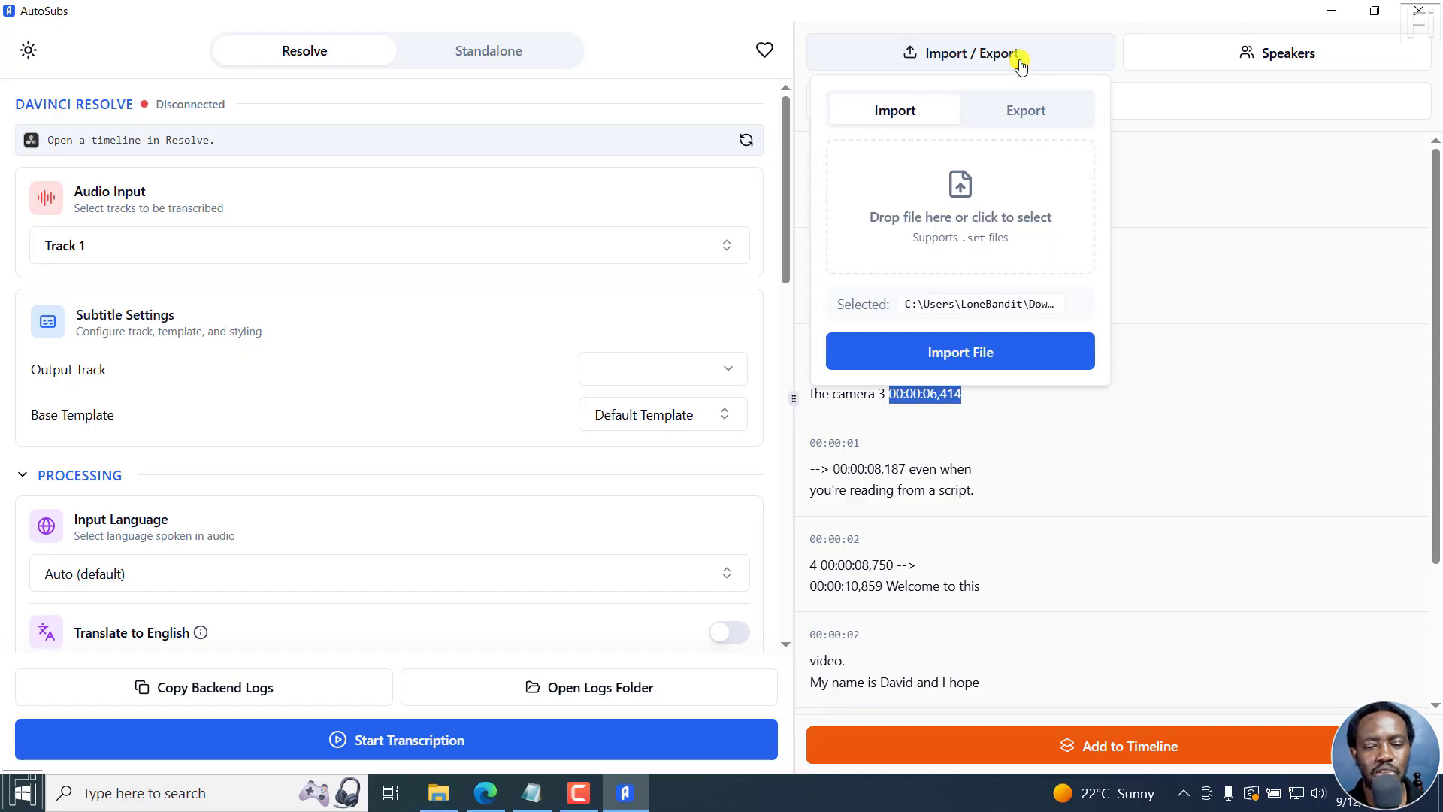
click(1025, 109)
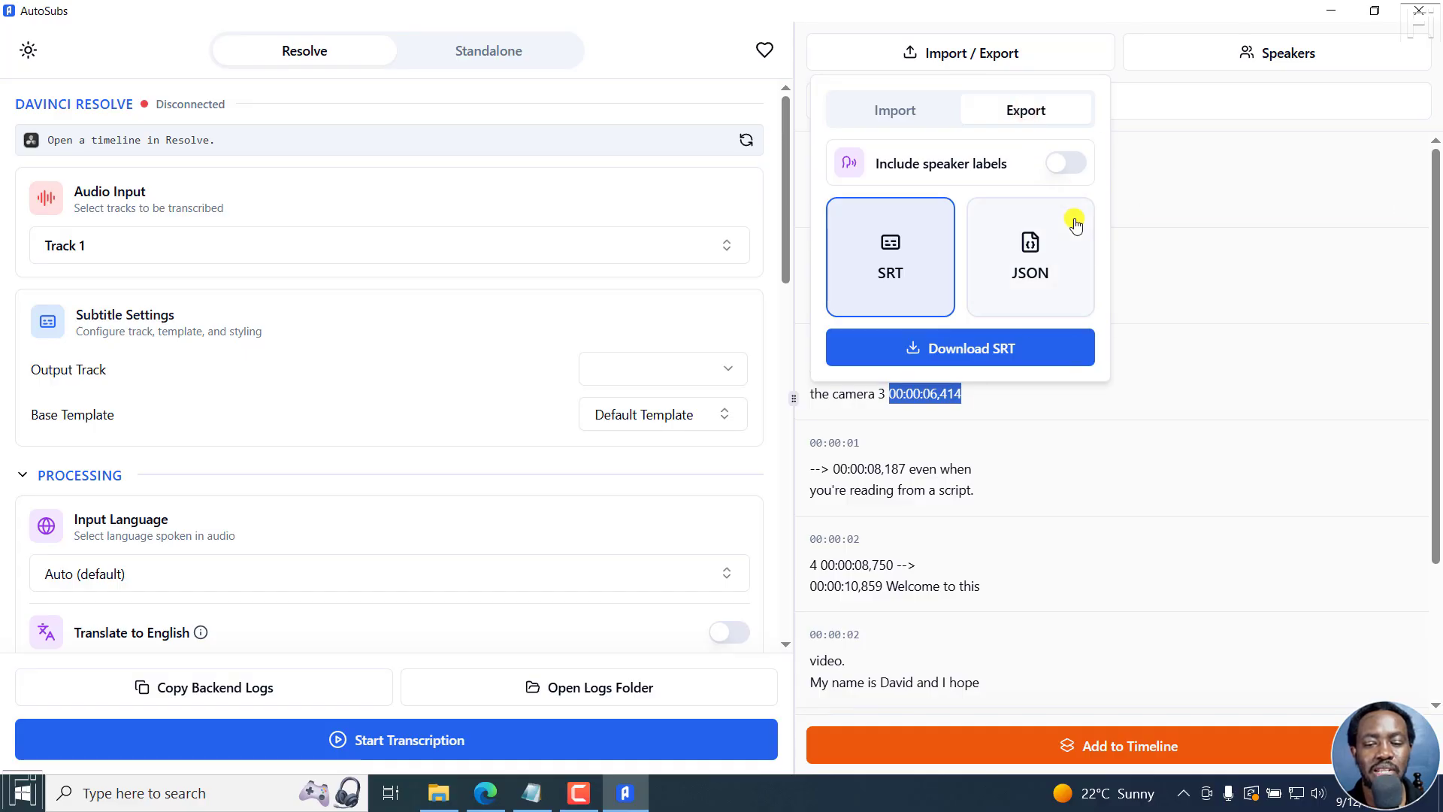
key(super+Down)
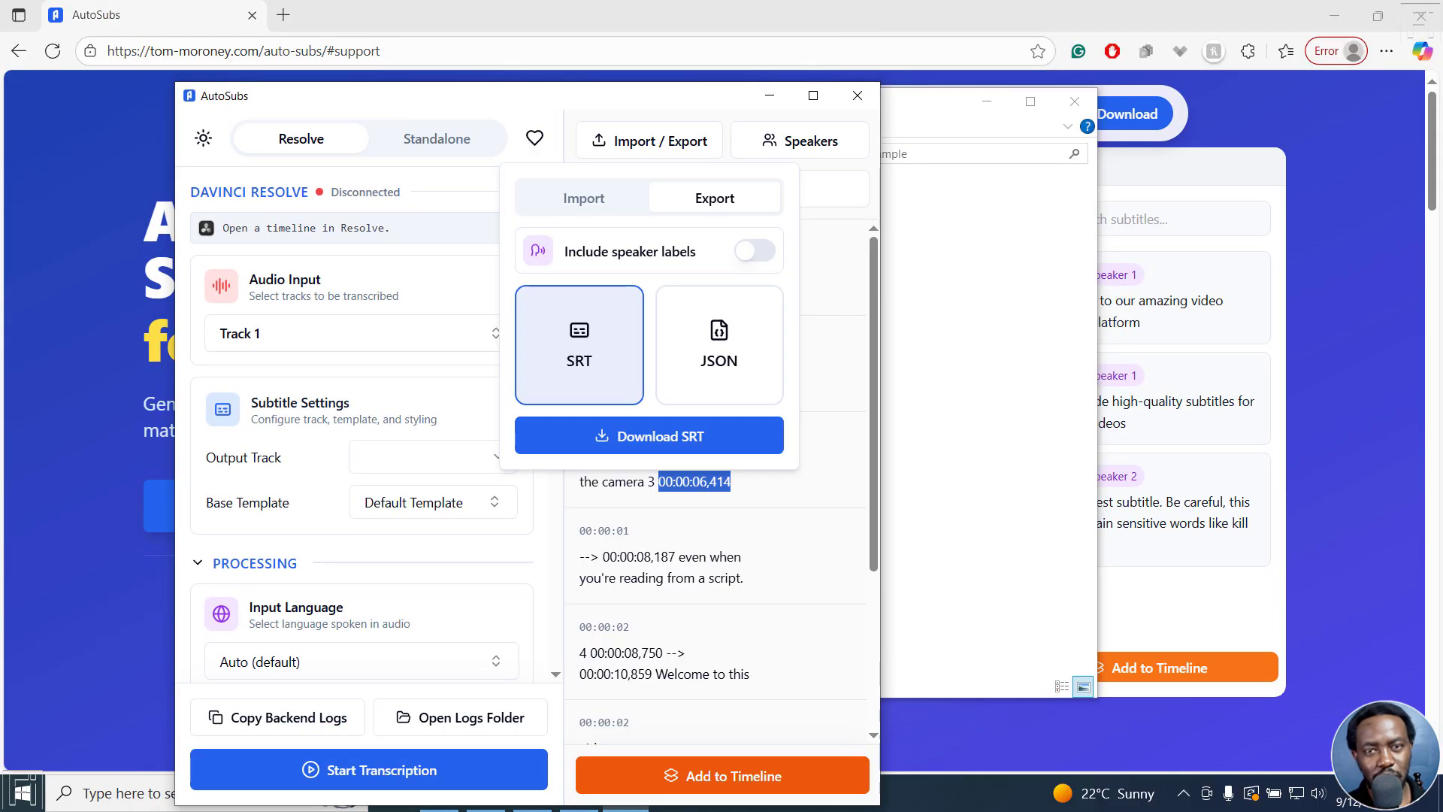
click(813, 96)
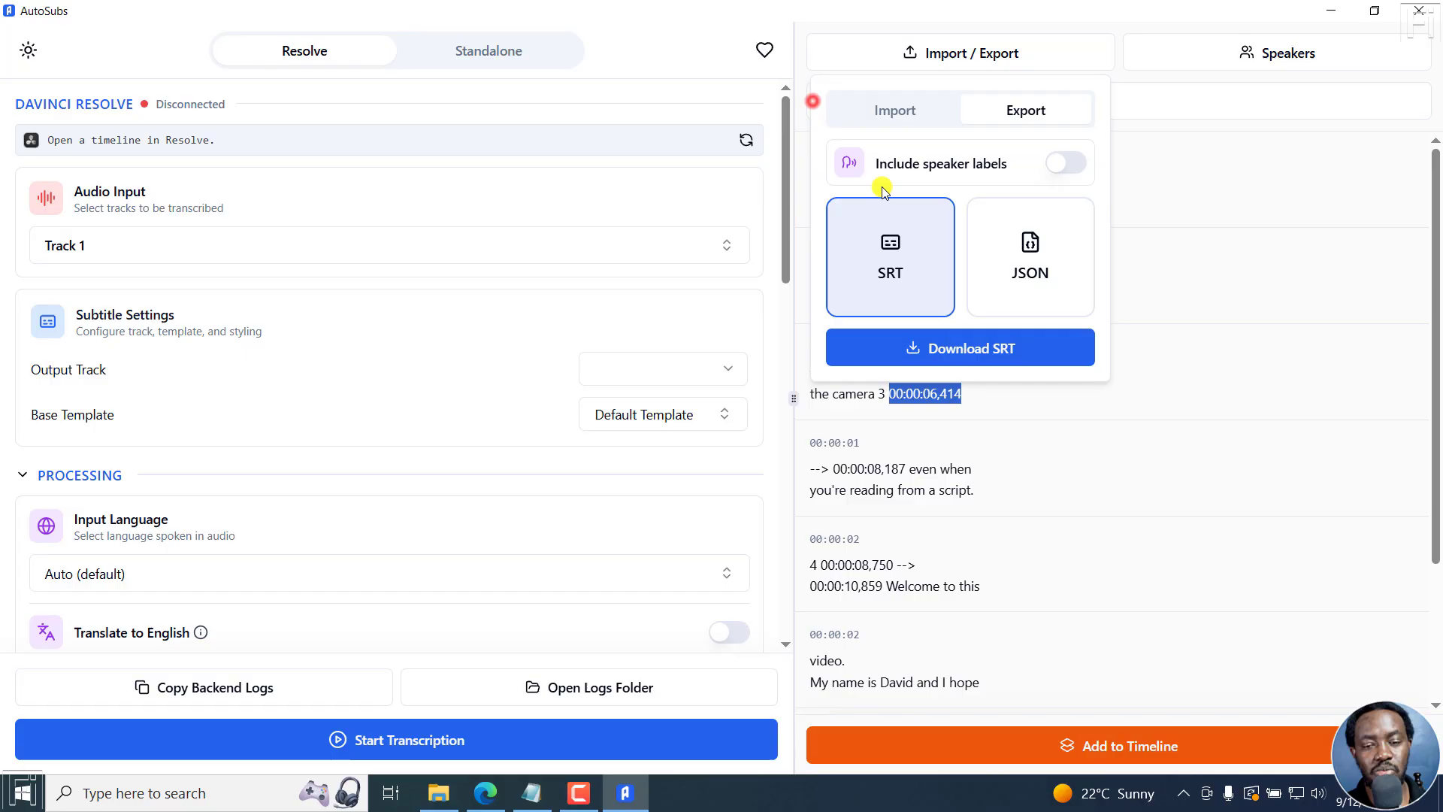